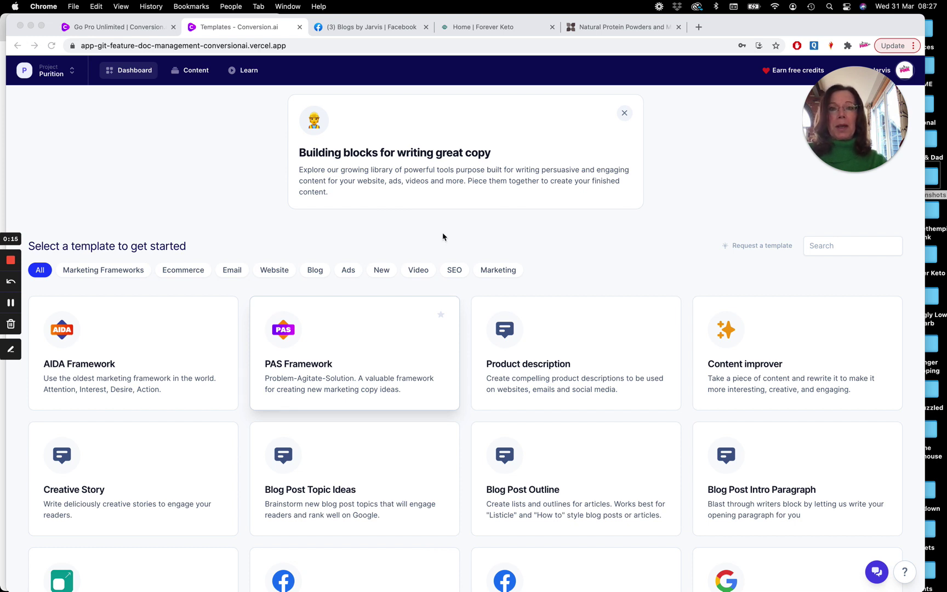
Scroll the Forever Keto homepage down to its 'Purition and the Keto diet' section.
click(502, 27)
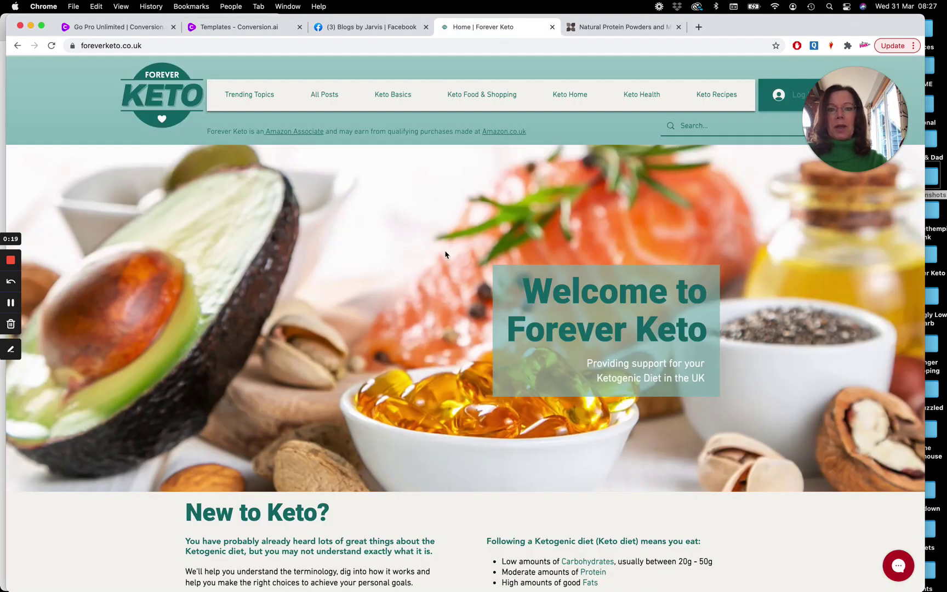
scroll(445, 254, down, 6)
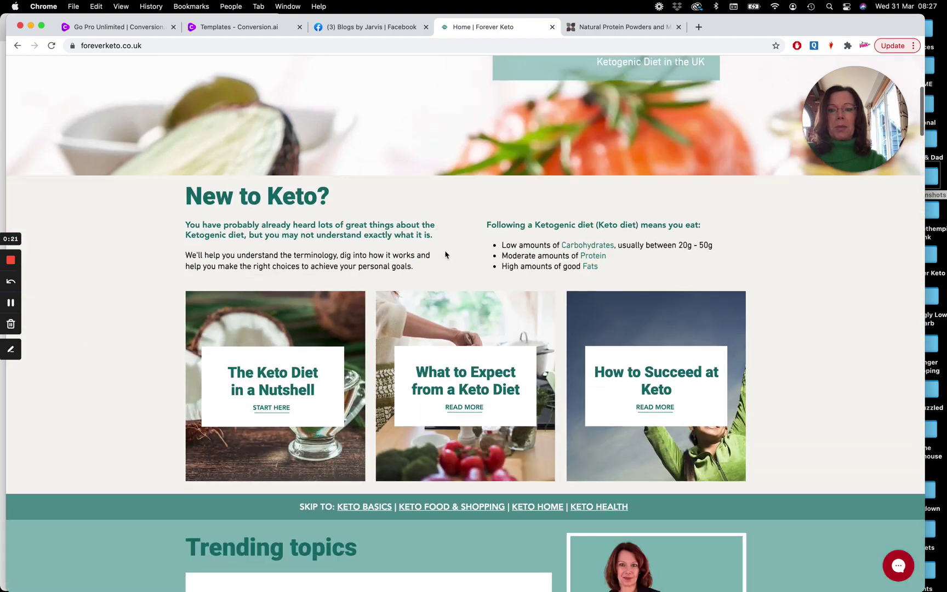
scroll(445, 254, down, 15)
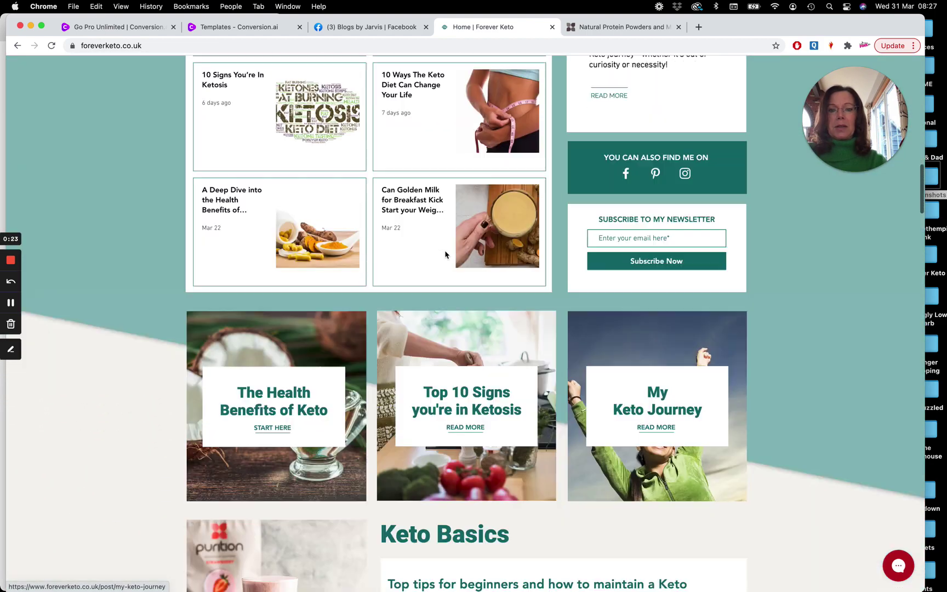
scroll(445, 254, down, 9)
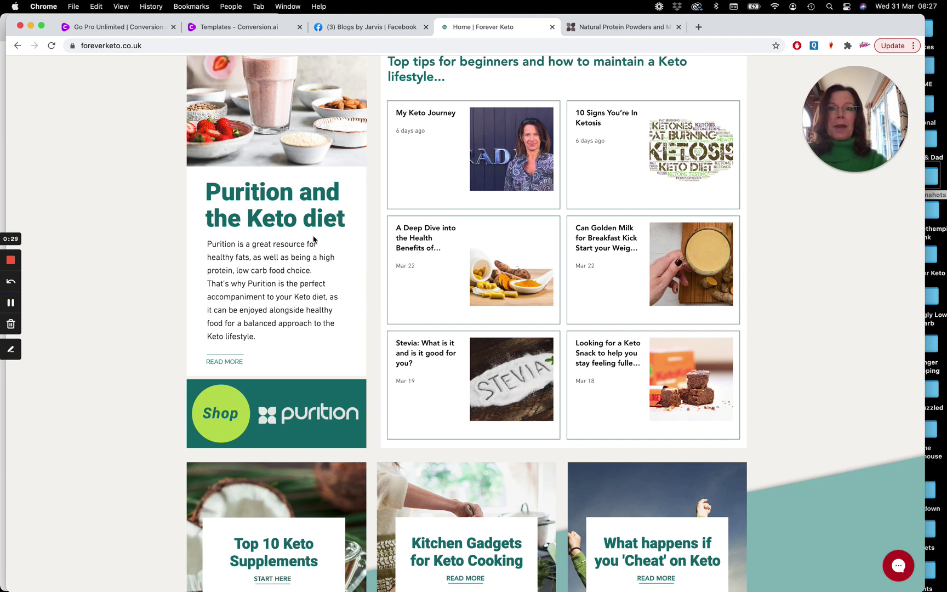
Start a new document from Content using the Long-form assistant.
click(375, 31)
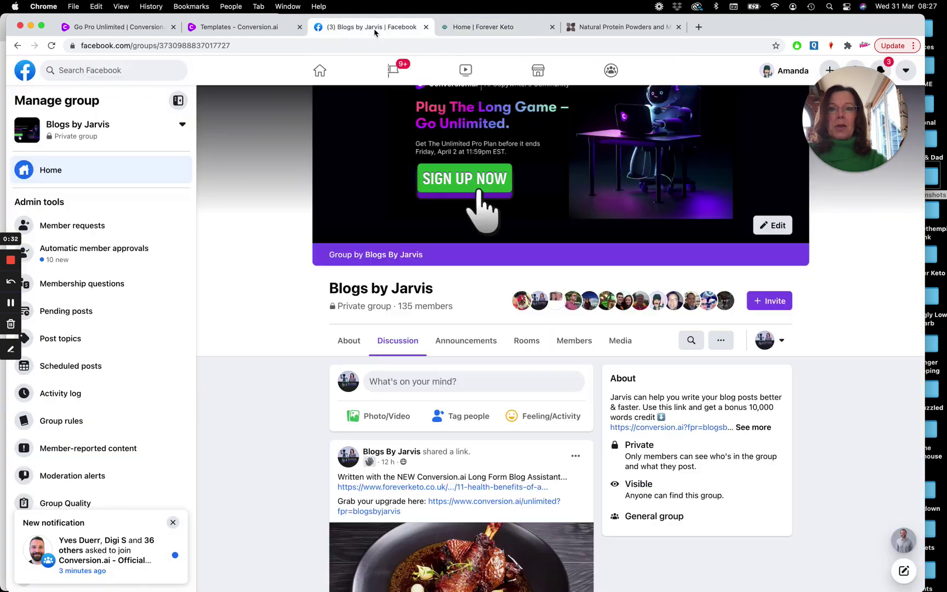
click(243, 31)
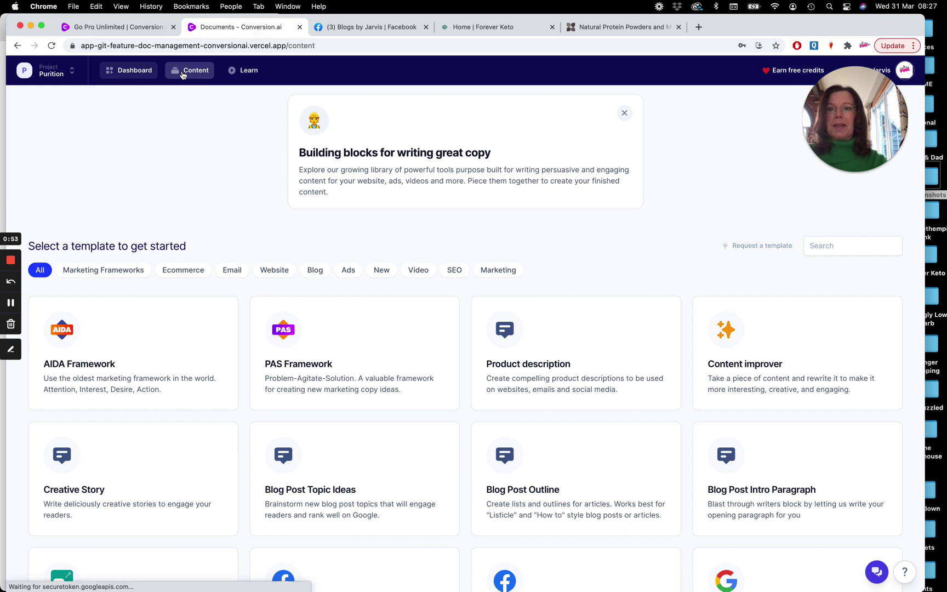
click(182, 74)
click(301, 122)
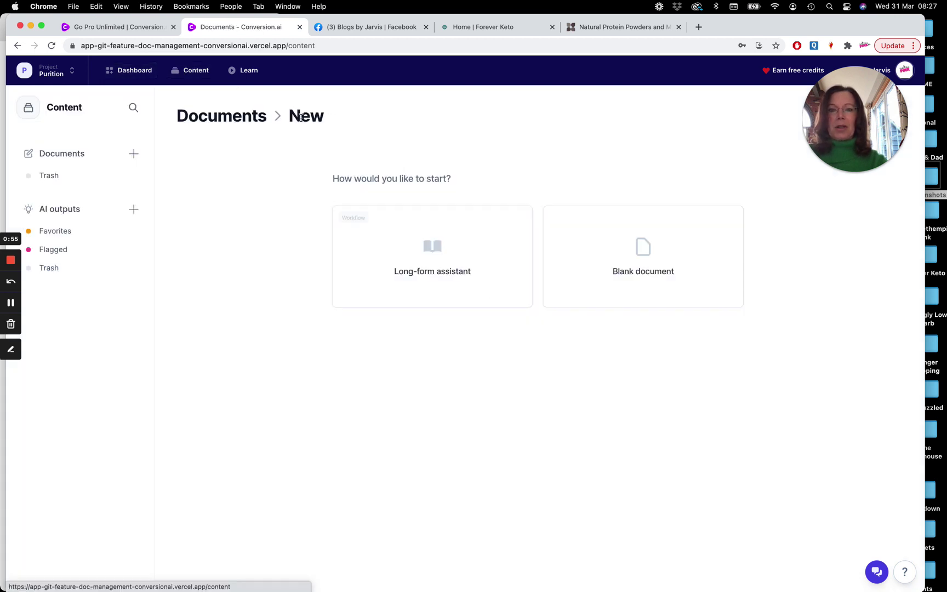
click(434, 248)
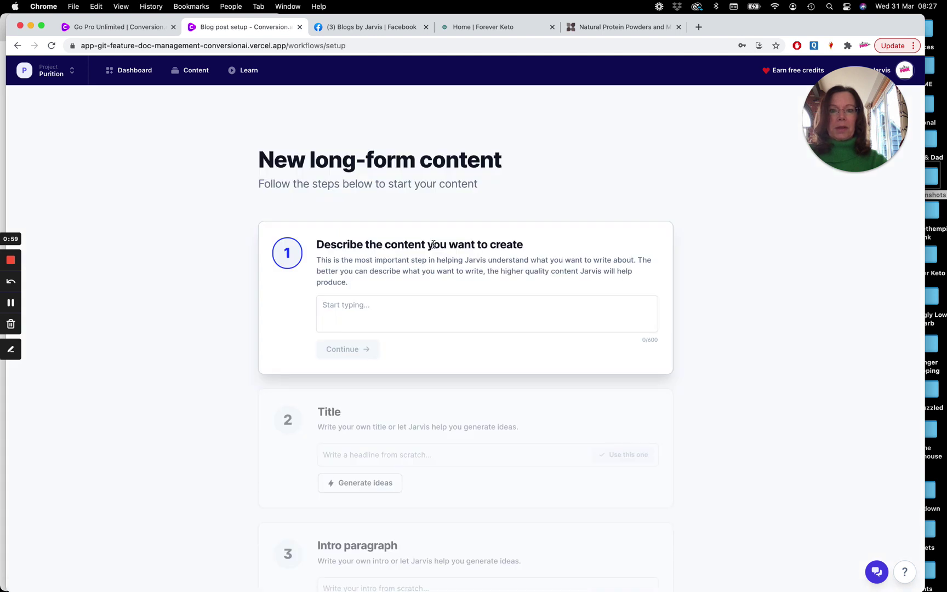
Select the Purition homepage headline 'Purition is wholefood nutrition.'.
click(625, 29)
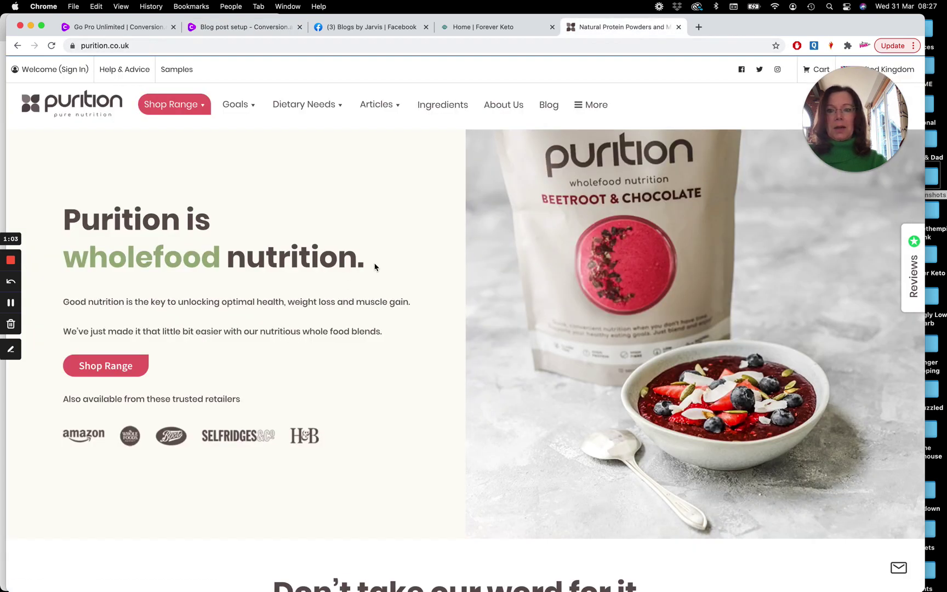
drag(373, 264, 69, 218)
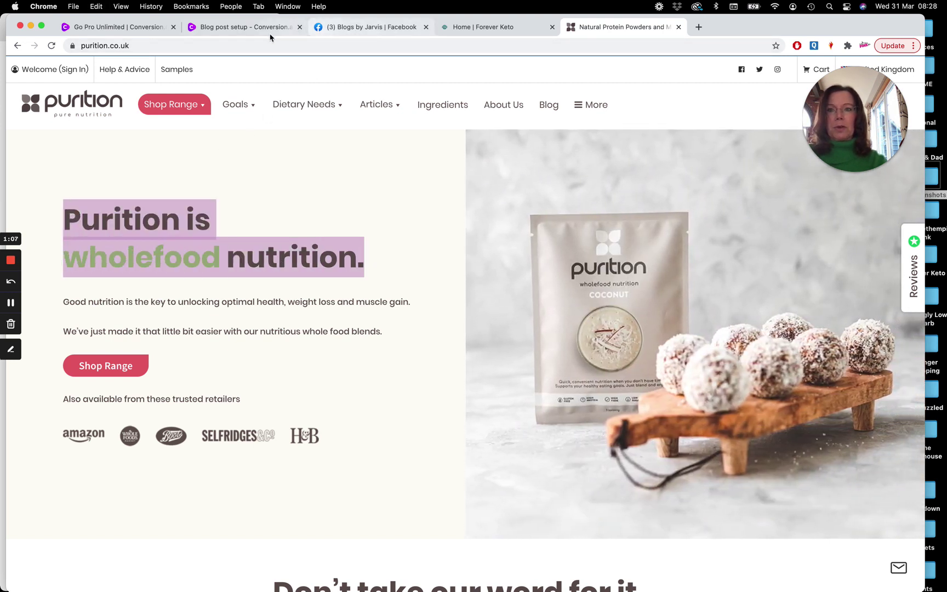
Paste 'Purition is wholefood nutrition.' as the content description, fixing the line break, and continue.
click(213, 31)
click(387, 306)
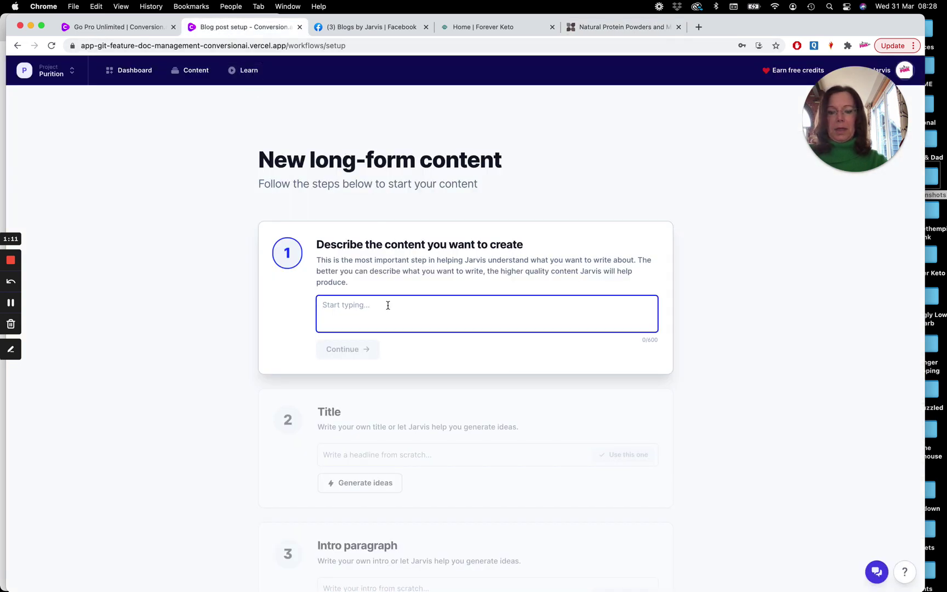
text(Purition is Wholefood nutrition.)
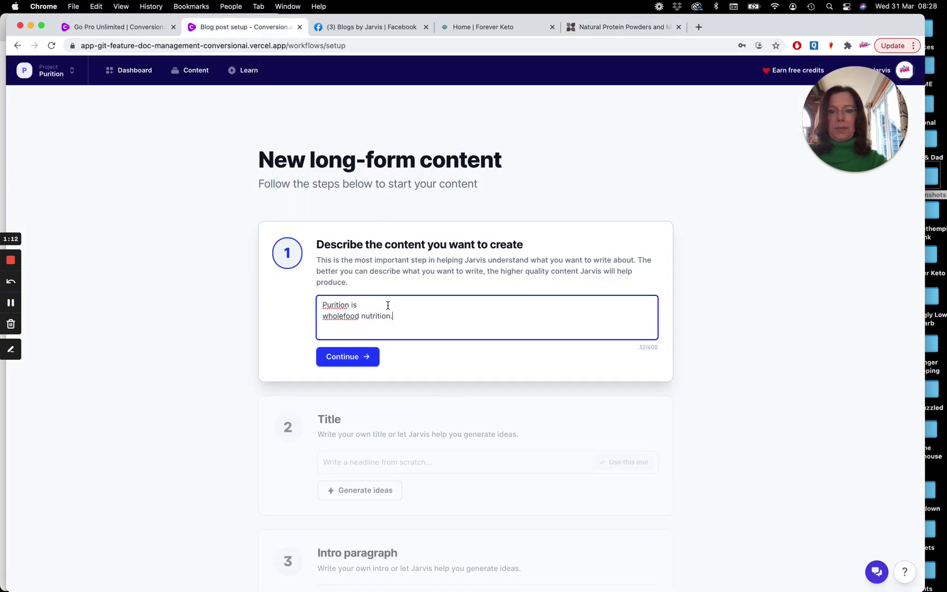
click(323, 314)
key(BackSpace)
key(BackSpace)
text(w)
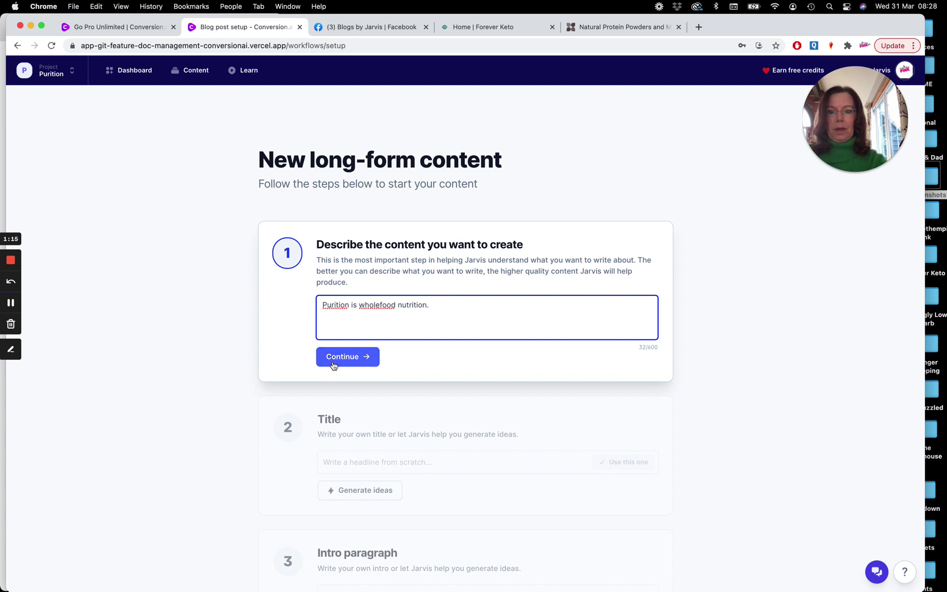
click(340, 367)
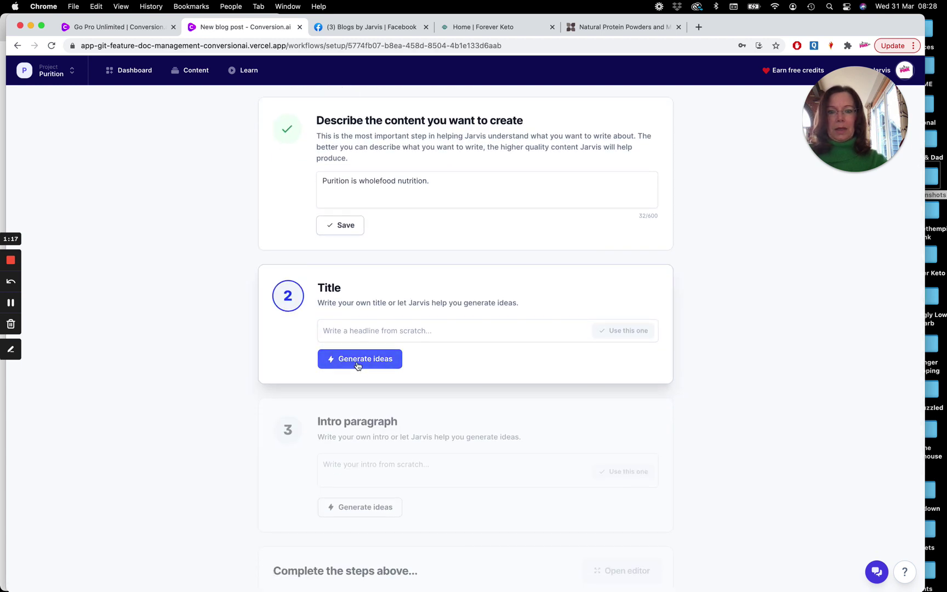
Generate two batches of blog title ideas and review them.
click(356, 364)
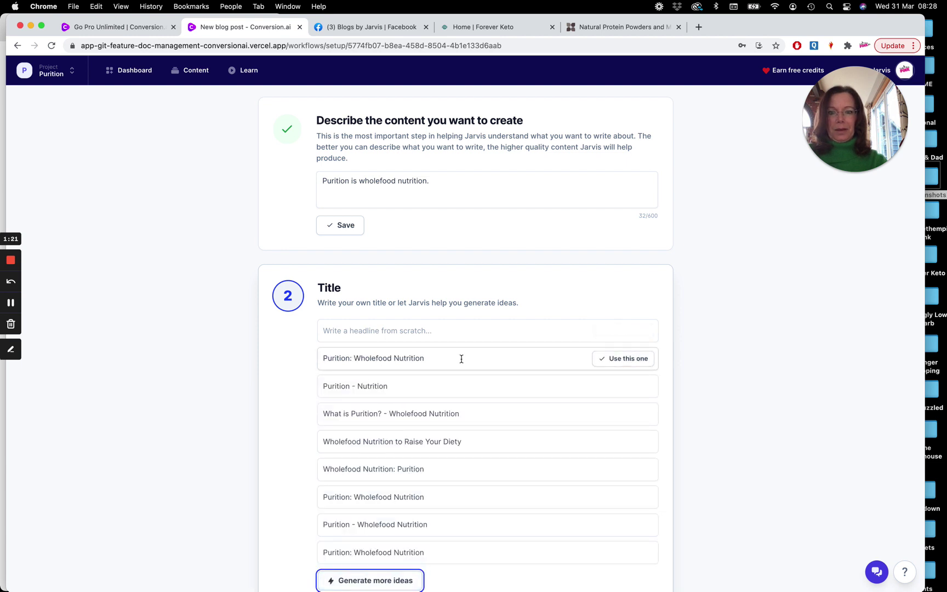
scroll(461, 359, down, 3)
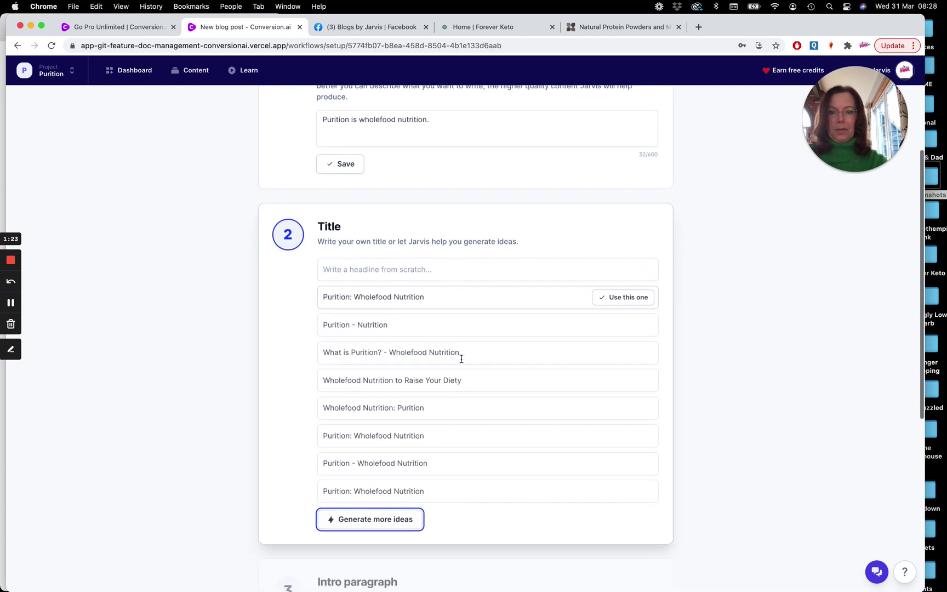
scroll(461, 359, down, 1)
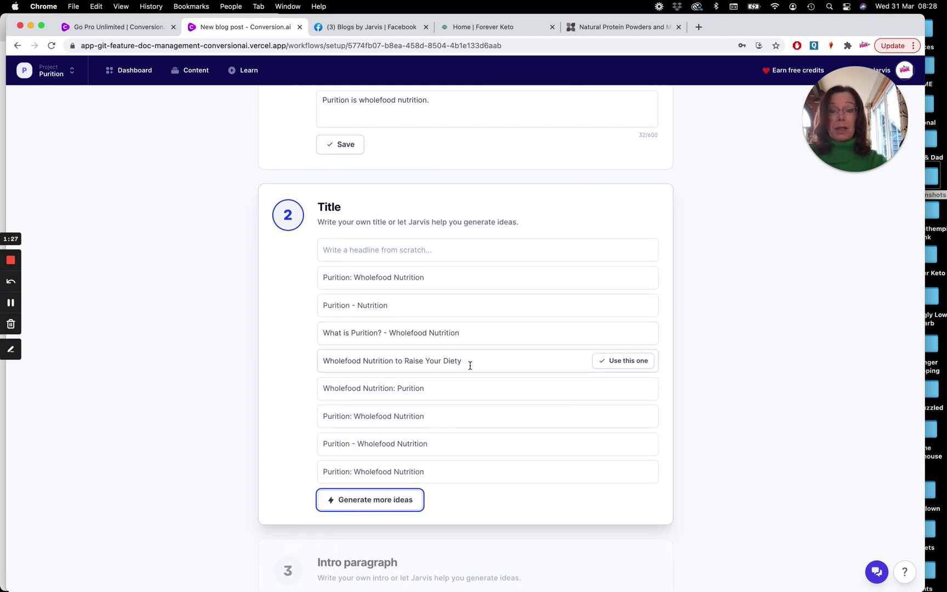
click(394, 503)
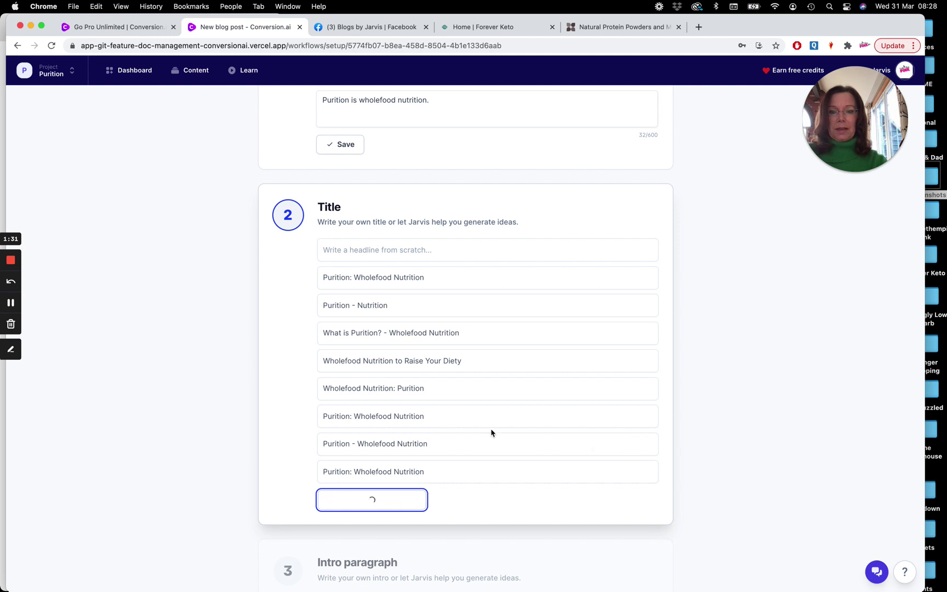
scroll(491, 433, down, 5)
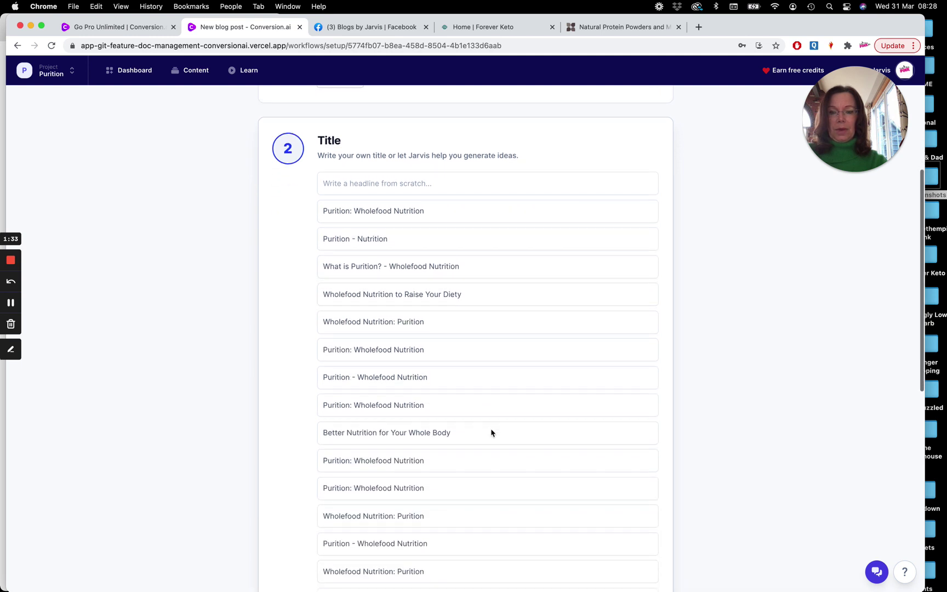
scroll(491, 429, down, 1)
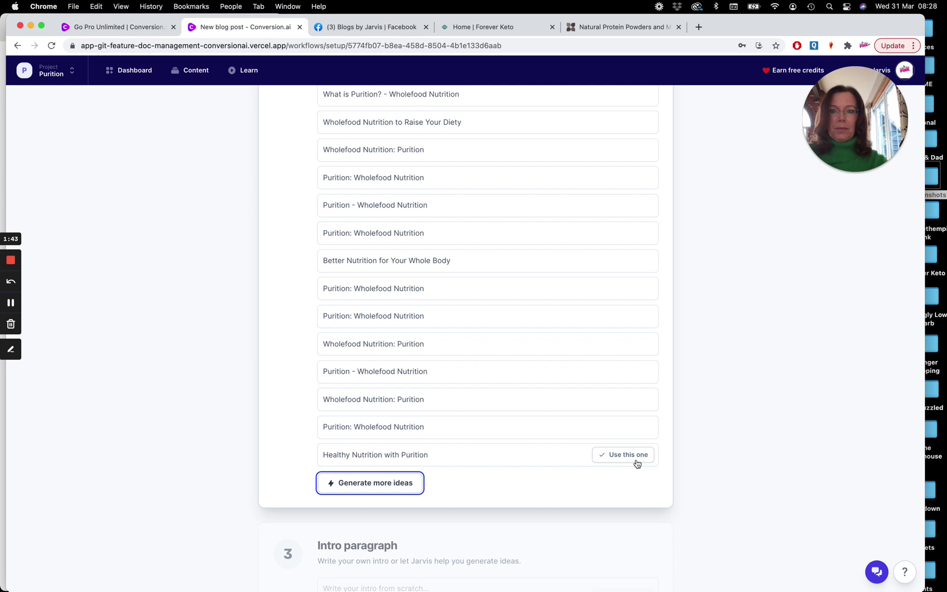
Set the title to 'Healthy Nutrition with Purition' and generate intro paragraph suggestions.
click(637, 464)
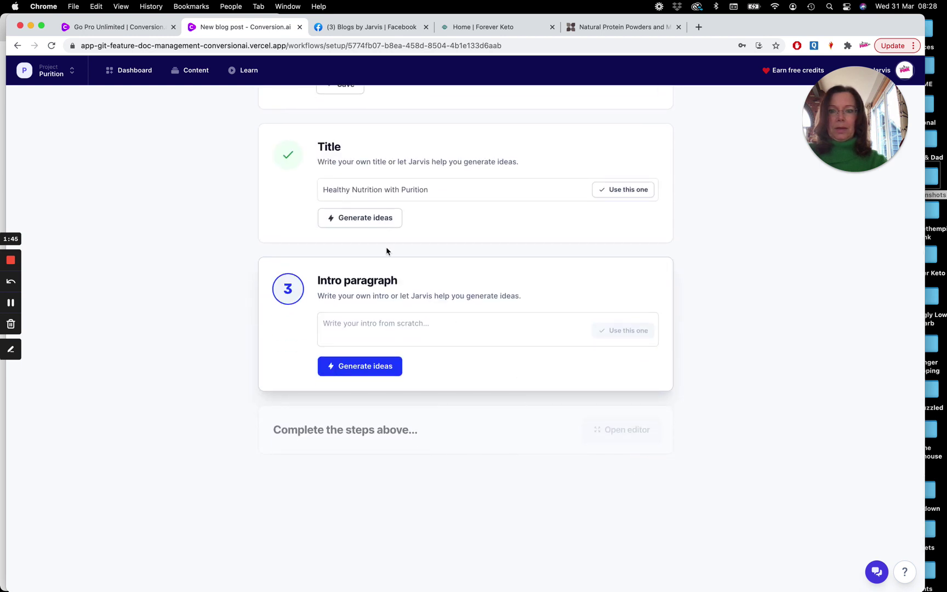
click(368, 329)
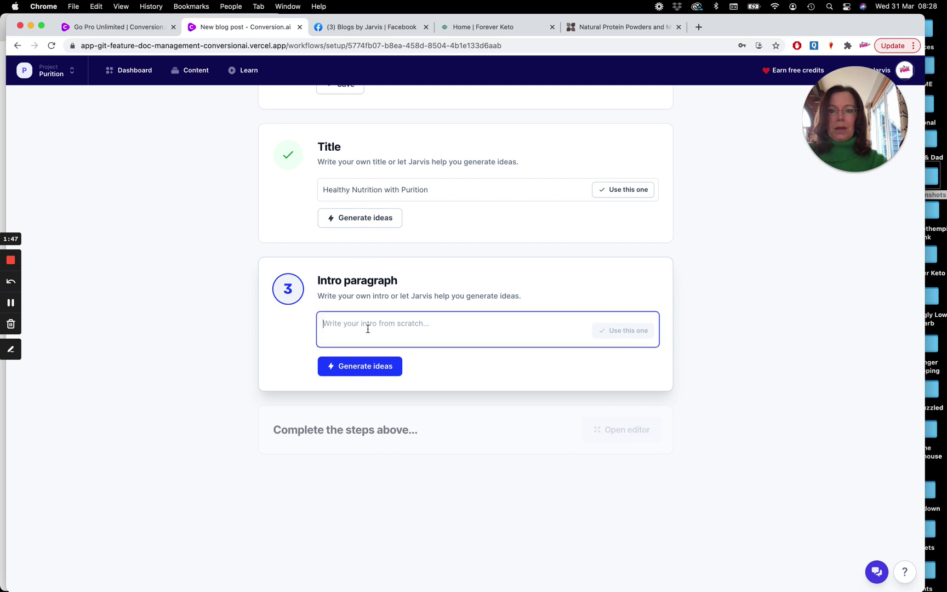
click(366, 367)
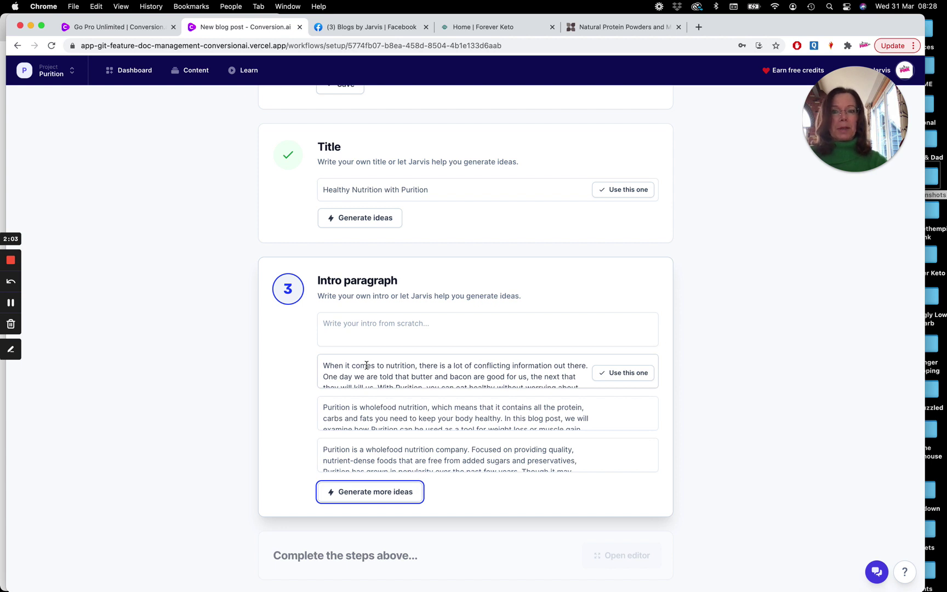
Scroll through the generated intro paragraph suggestions to compare them.
scroll(486, 370, down, 3)
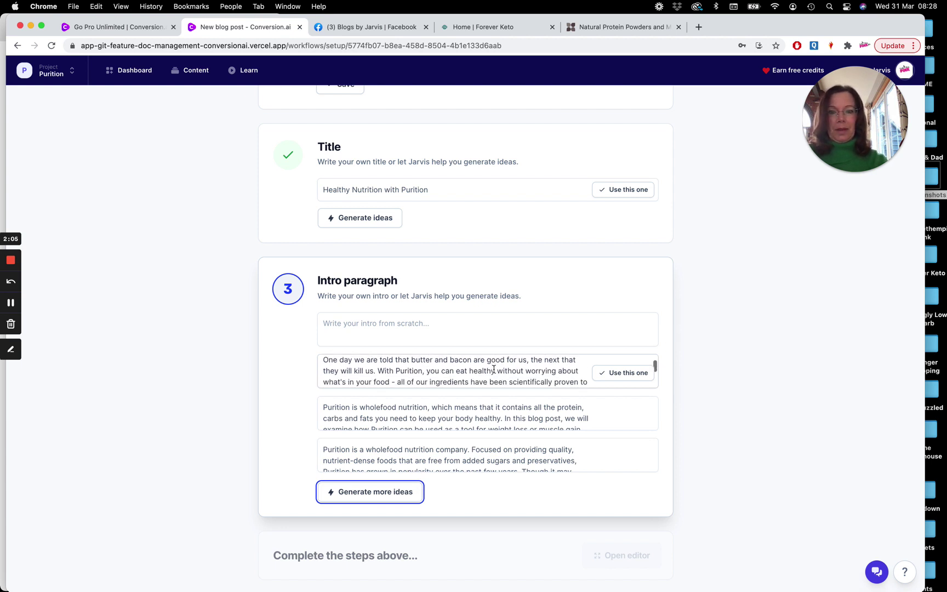
scroll(494, 369, down, 2)
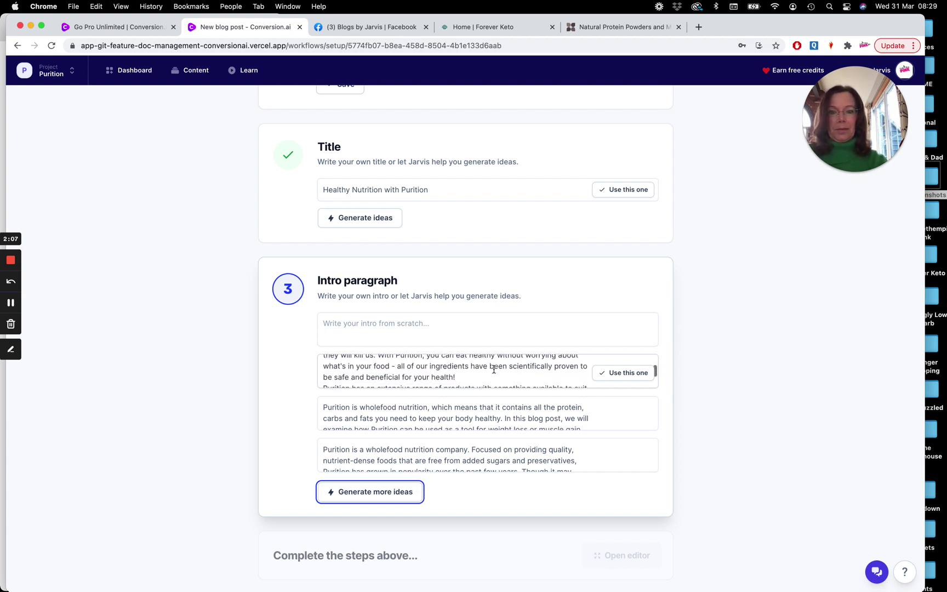
scroll(494, 370, down, 3)
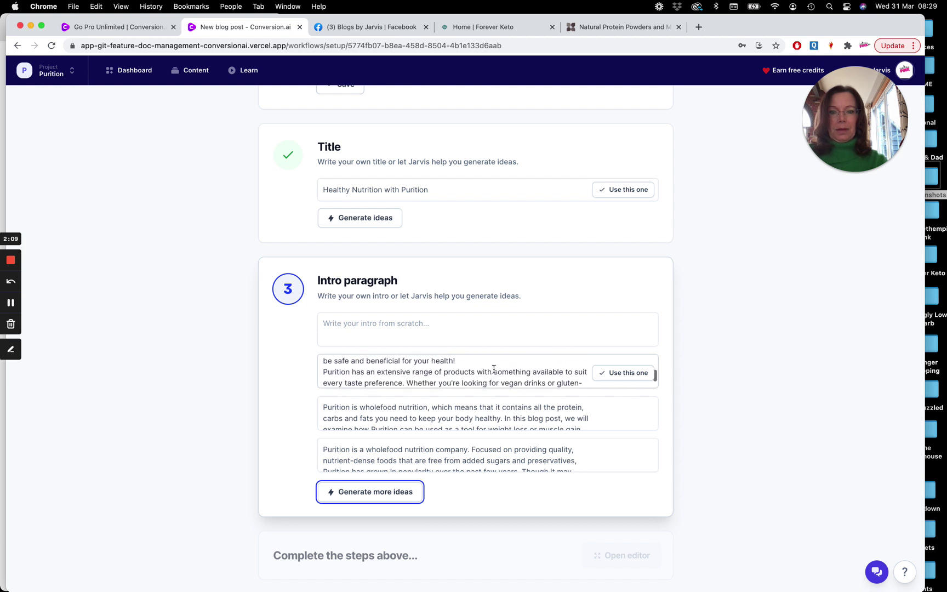
scroll(494, 369, down, 1)
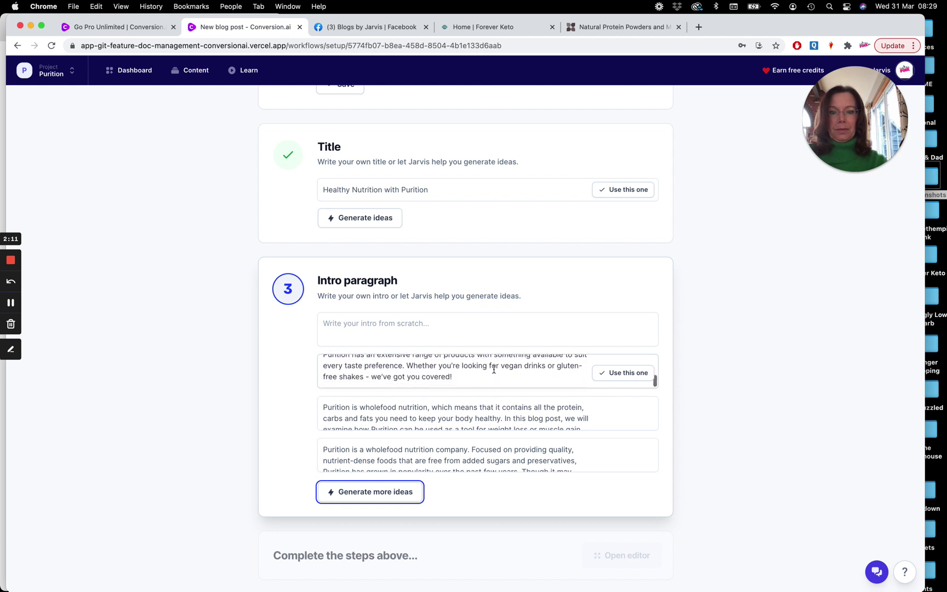
scroll(494, 369, up, 5)
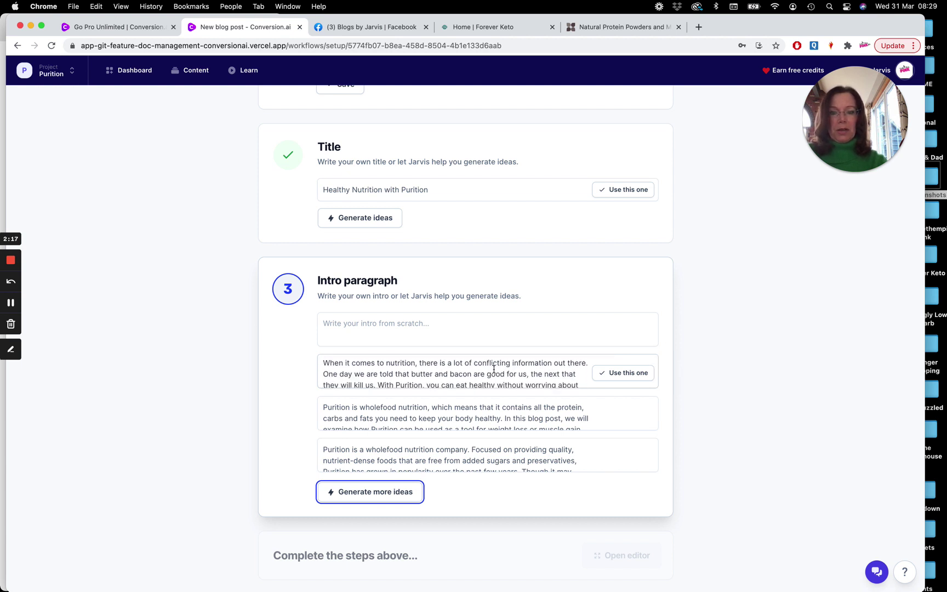
scroll(494, 369, down, 2)
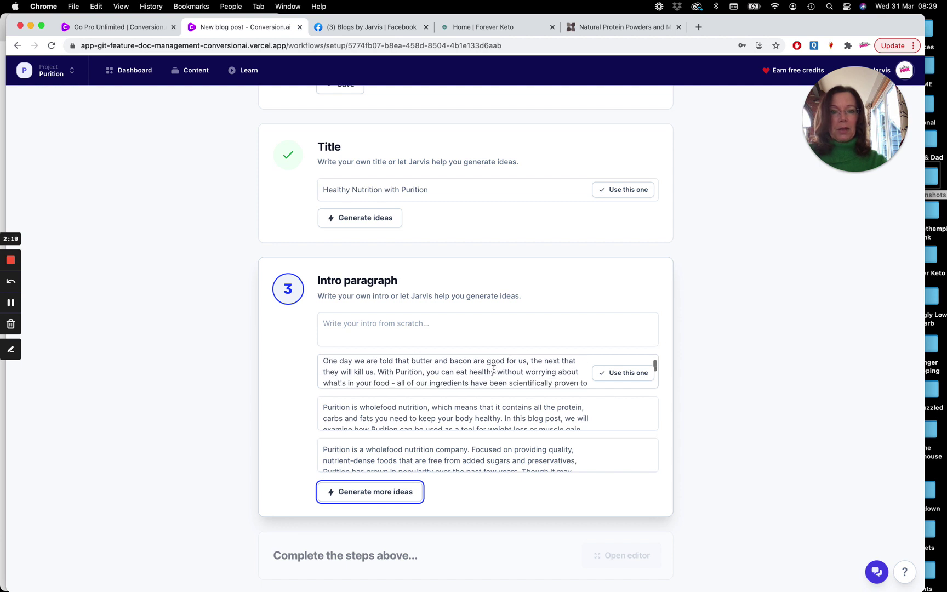
scroll(494, 369, down, 1)
scroll(494, 370, down, 2)
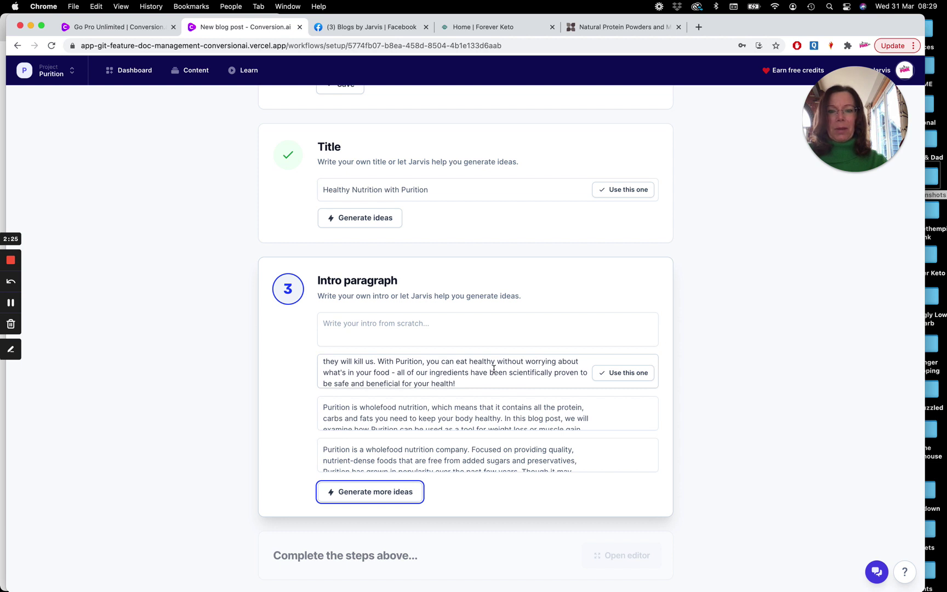
scroll(493, 369, down, 1)
scroll(494, 369, down, 3)
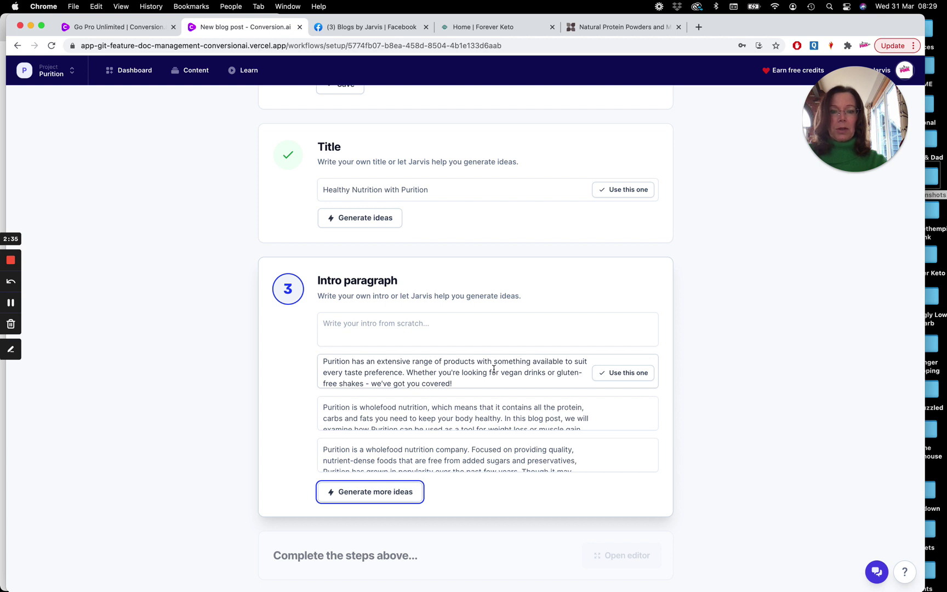
scroll(493, 370, down, 2)
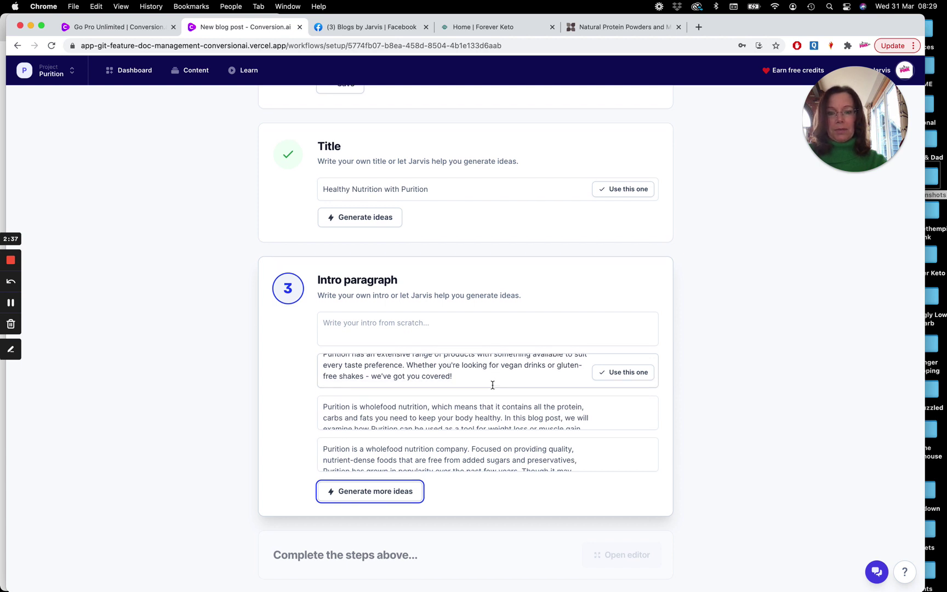
scroll(492, 385, down, 2)
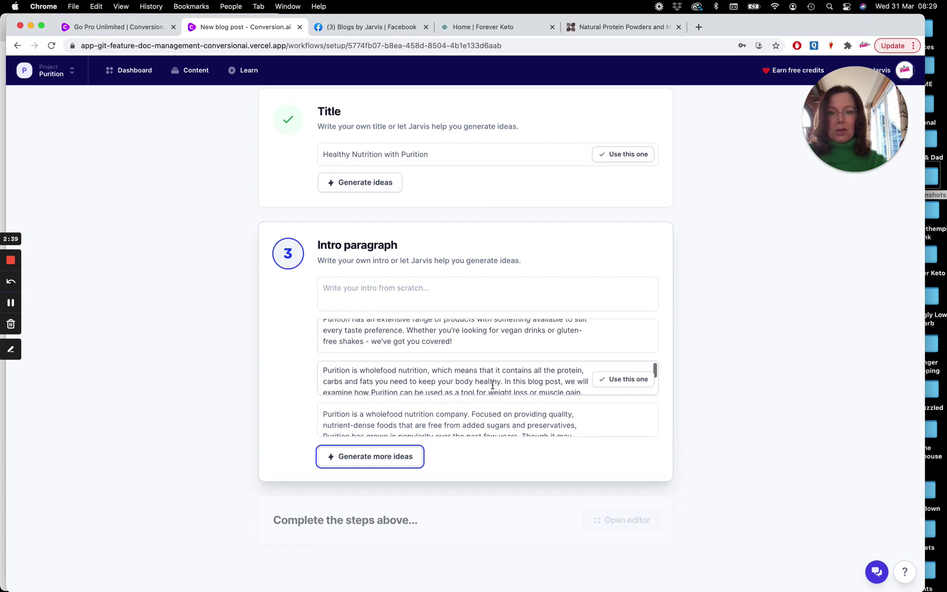
scroll(493, 385, down, 3)
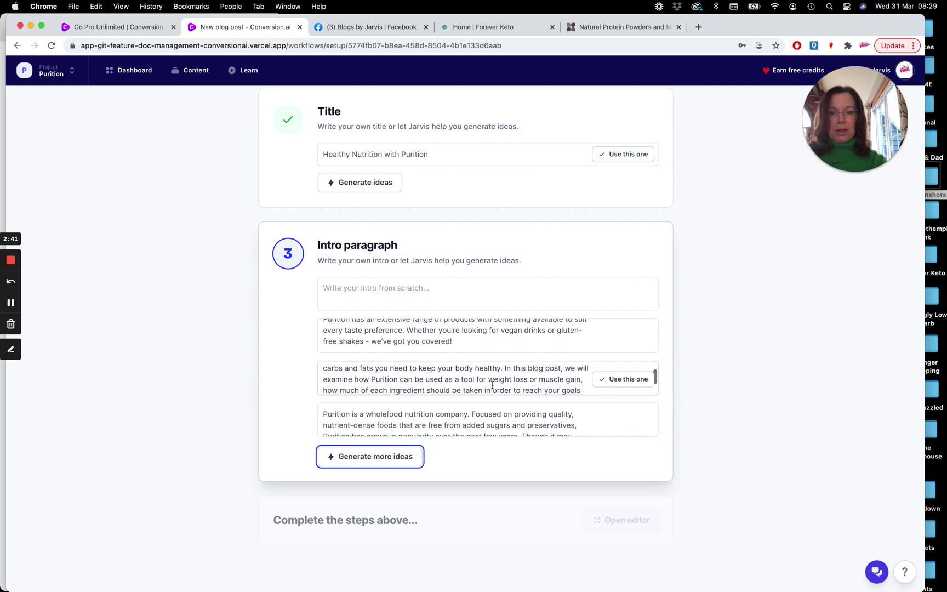
scroll(492, 385, down, 3)
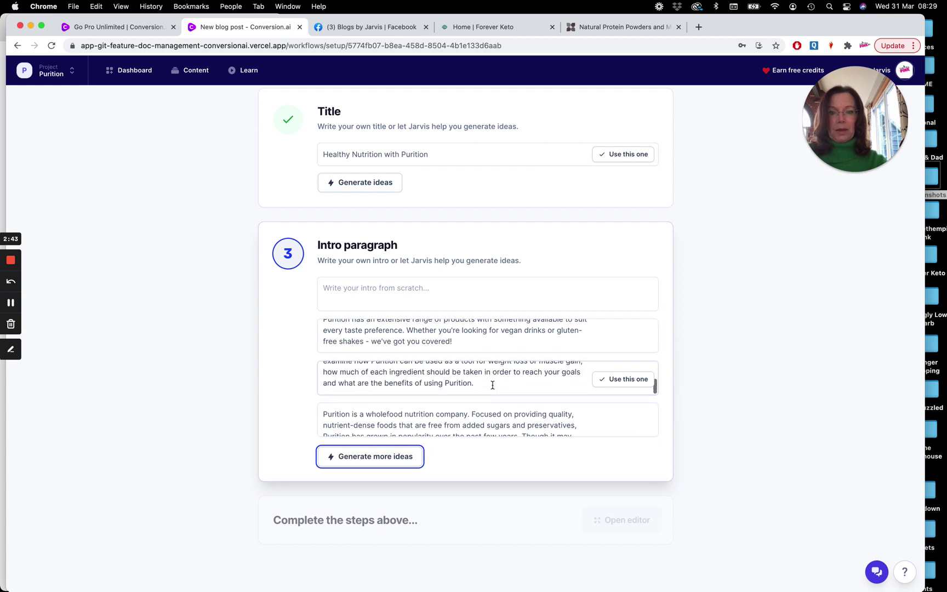
scroll(493, 412, down, 3)
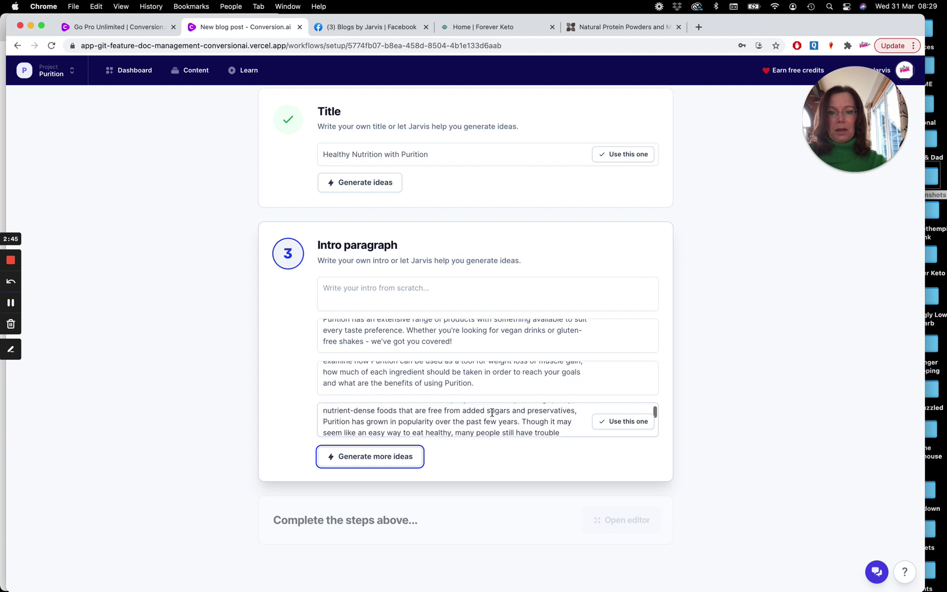
scroll(493, 412, up, 2)
scroll(492, 412, down, 1)
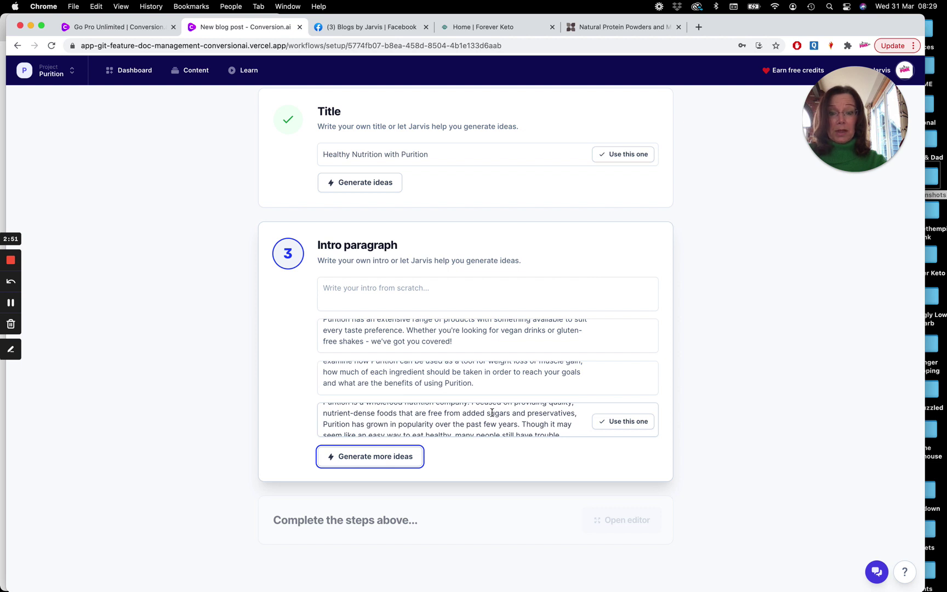
scroll(492, 412, down, 3)
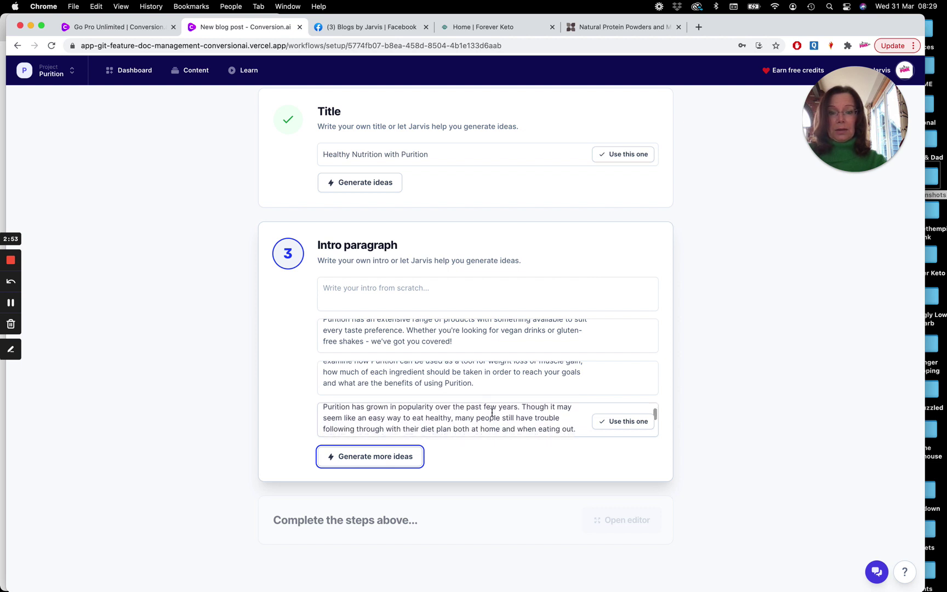
scroll(492, 412, down, 3)
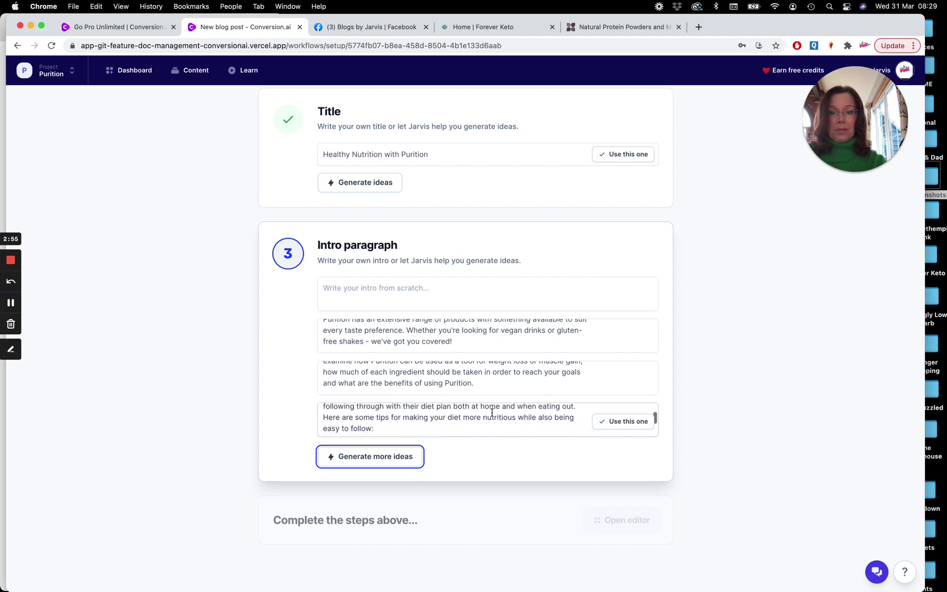
scroll(492, 412, down, 1)
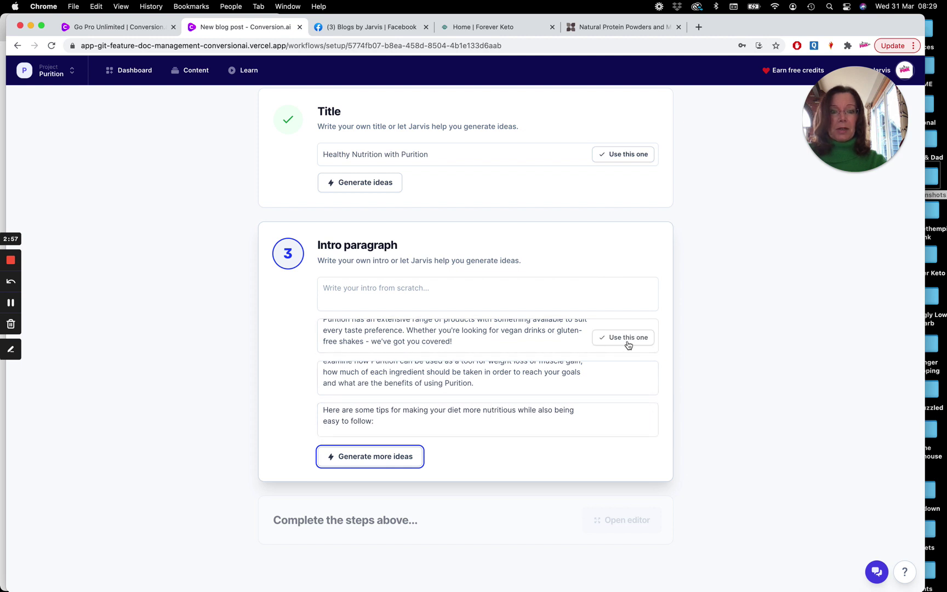
Use the first intro suggestion, open it in the editor, and break it after 'for your health!'.
click(628, 337)
click(617, 388)
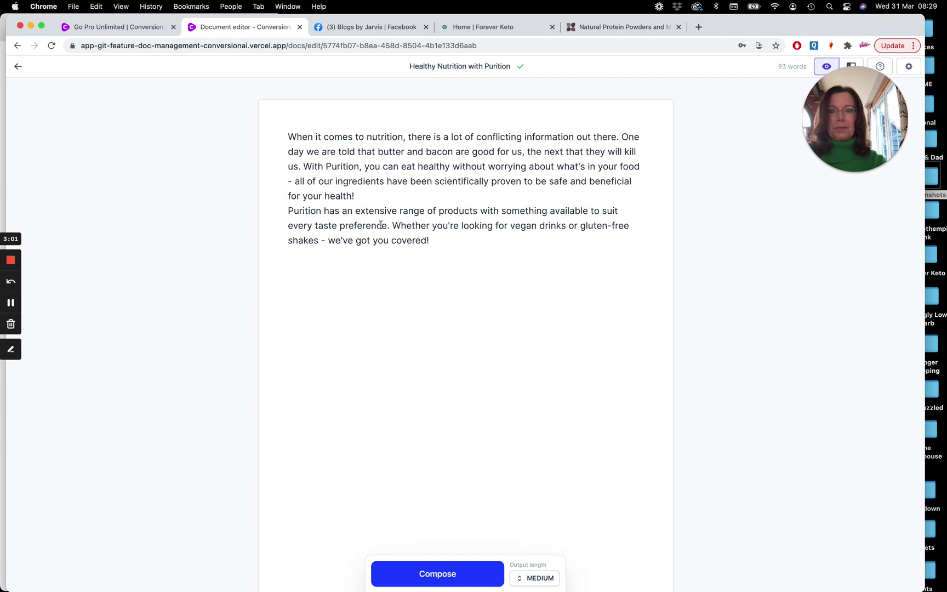
click(369, 195)
key(Return)
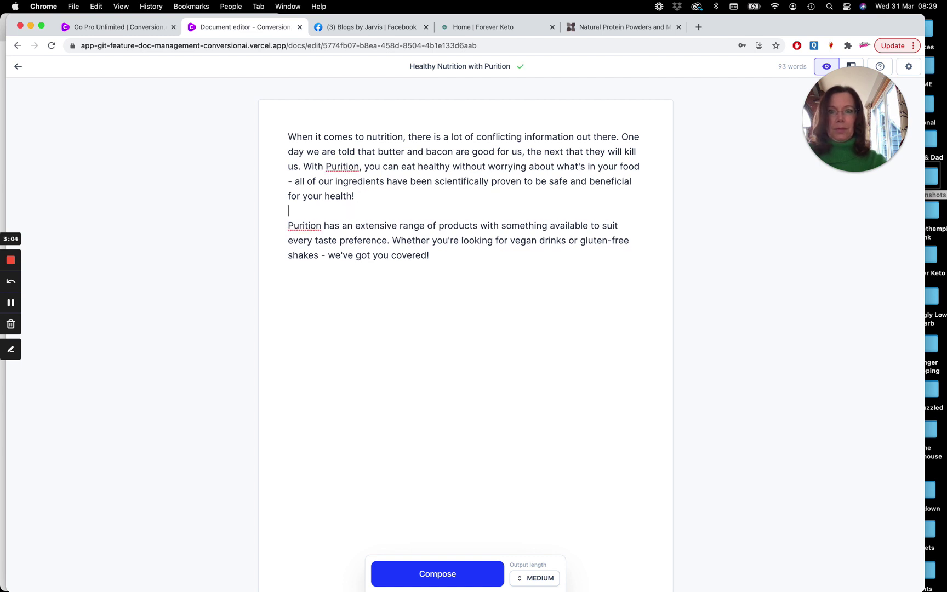
Start a new paragraph at 'With Purition' and add an empty line at the end.
click(304, 166)
key(Return)
key(Return)
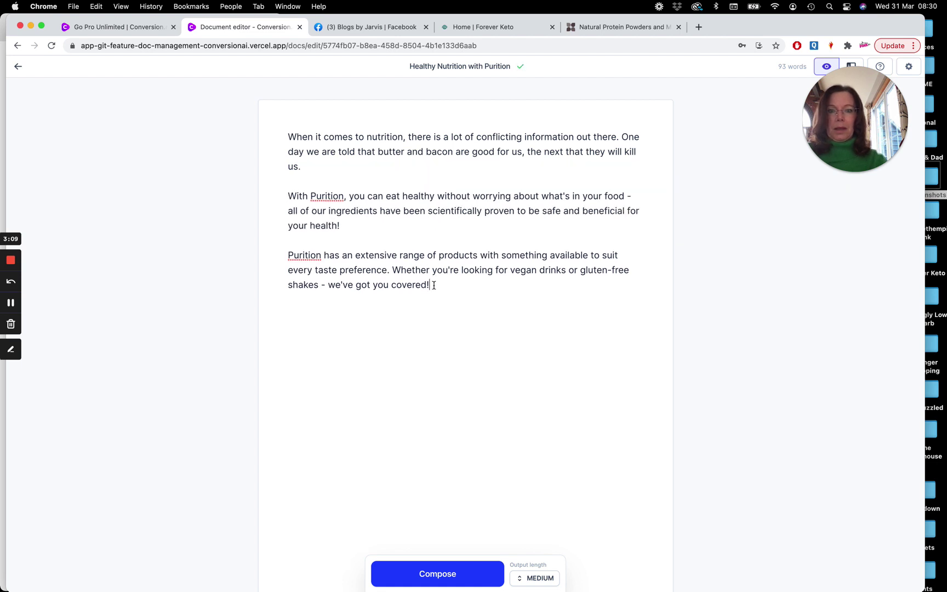
key(Return)
key(Return)
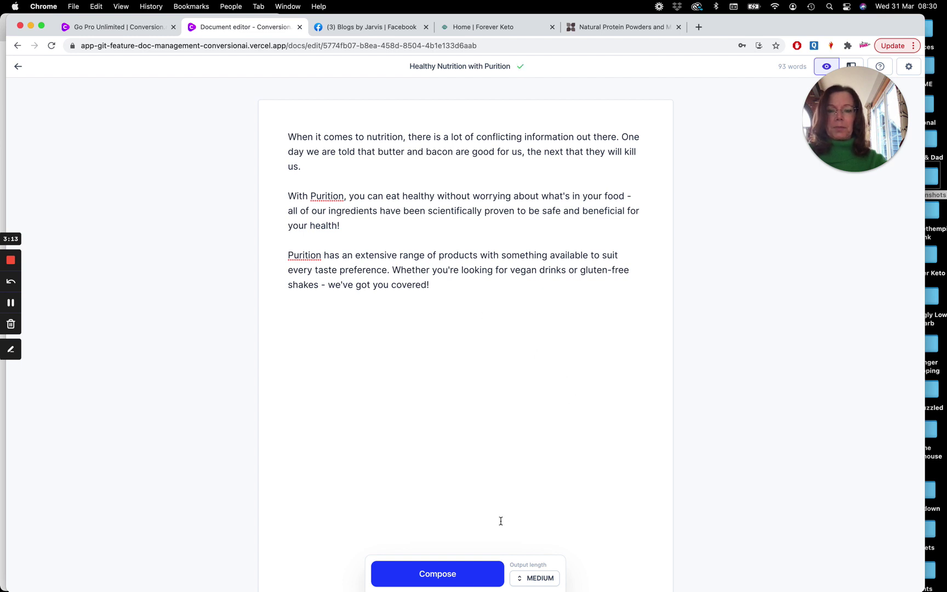
Have Jarvis compose a Medium-length paragraph beginning 'Purition is wholefood nutrition'.
click(522, 579)
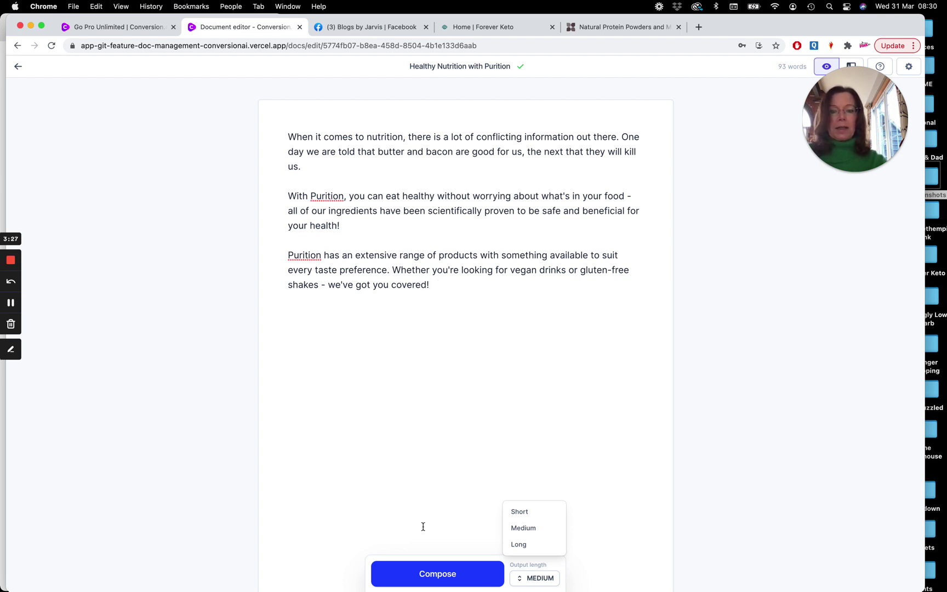
click(527, 528)
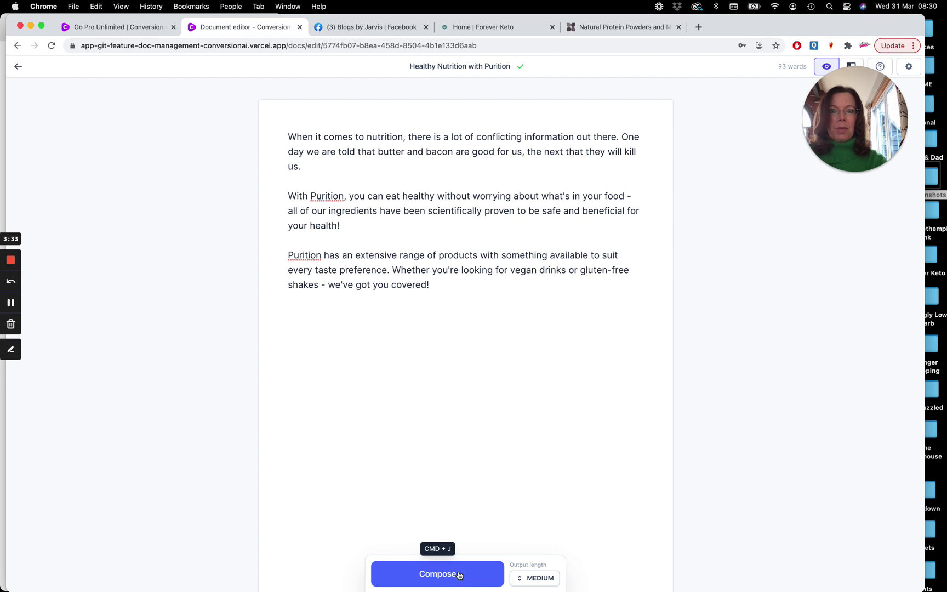
click(458, 575)
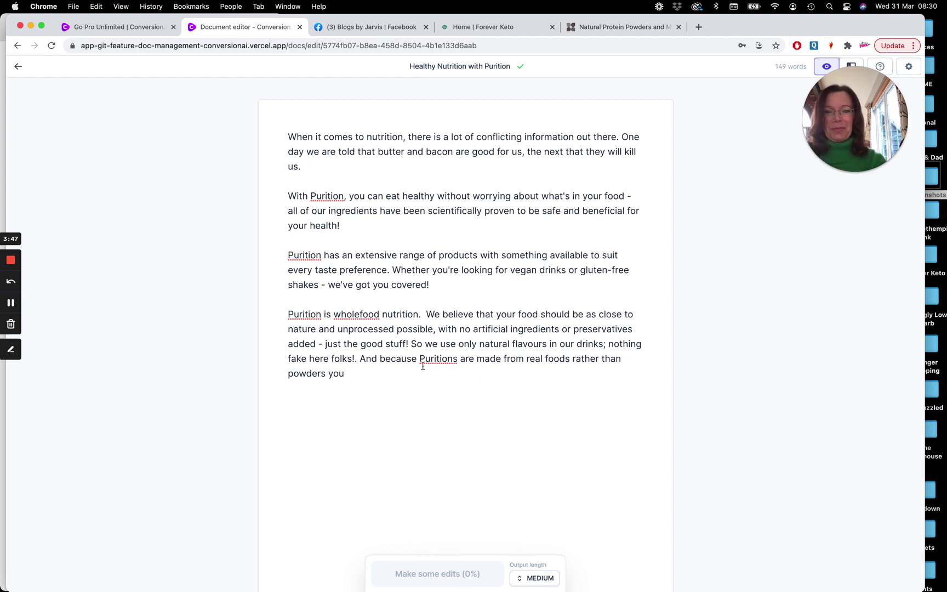
Delete the unfinished last sentence from the wholefood paragraph.
click(360, 360)
key(shift+Down)
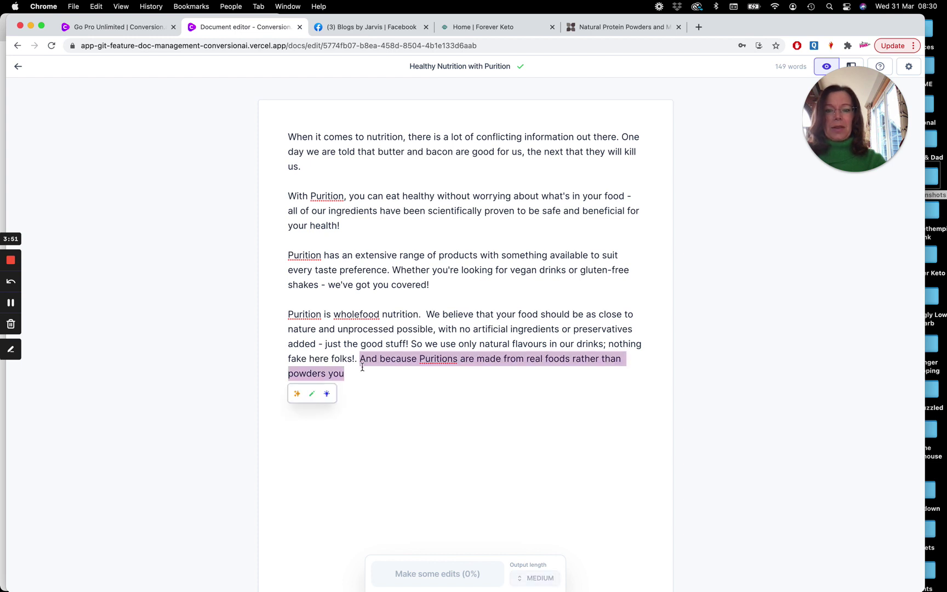
click(403, 456)
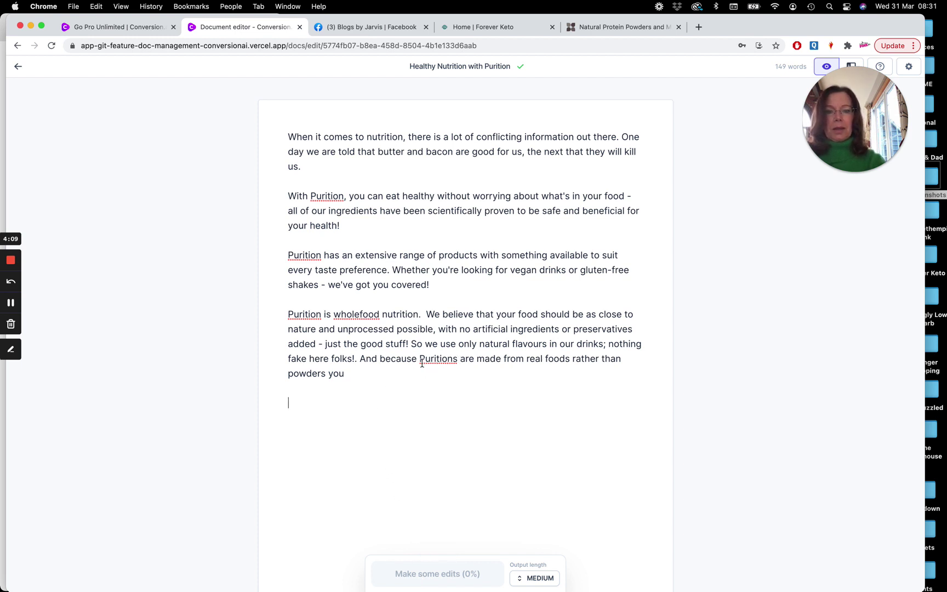
drag(361, 357, 361, 369)
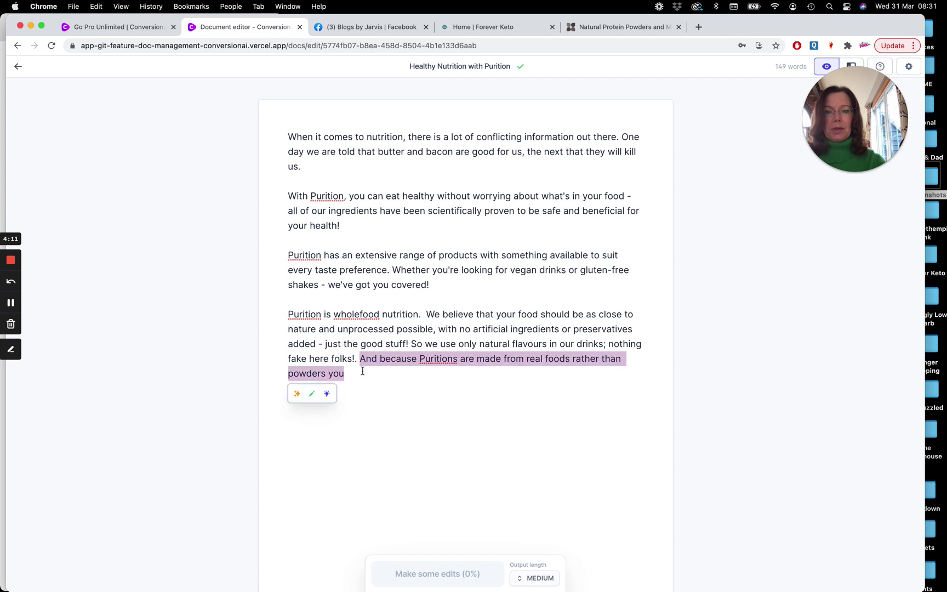
key(BackSpace)
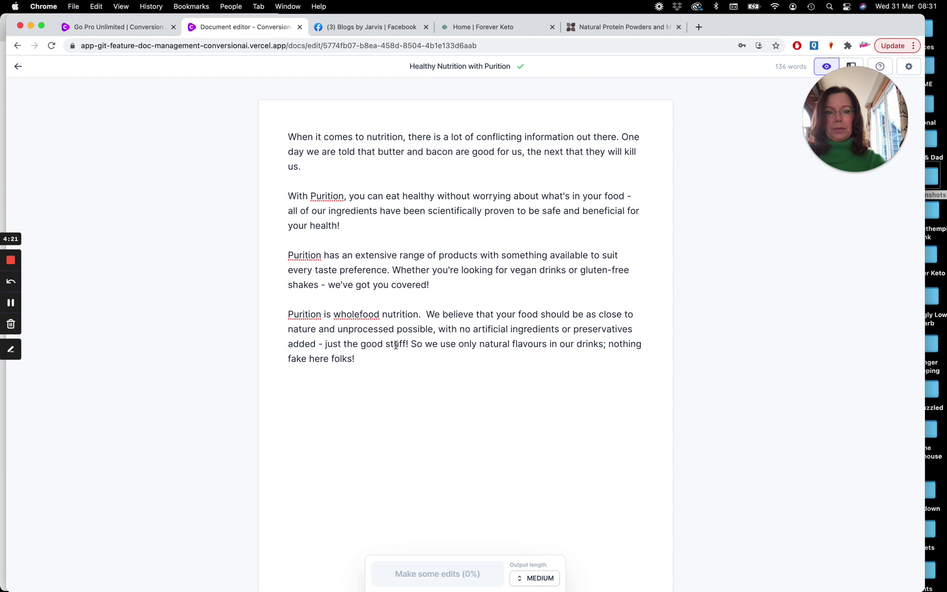
Add an empty line, then select the two intro lines under the Purition headline.
key(Return)
key(Return)
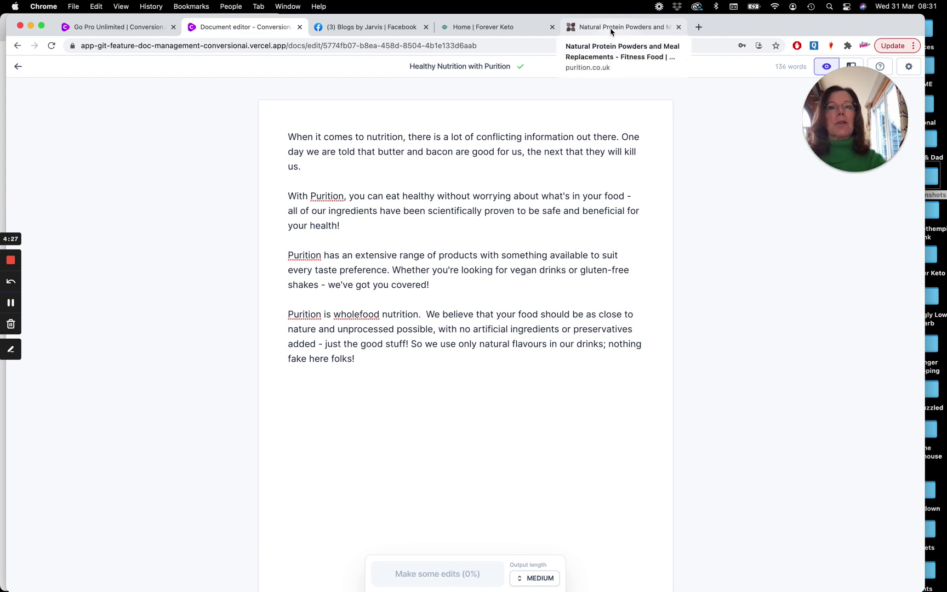
click(611, 29)
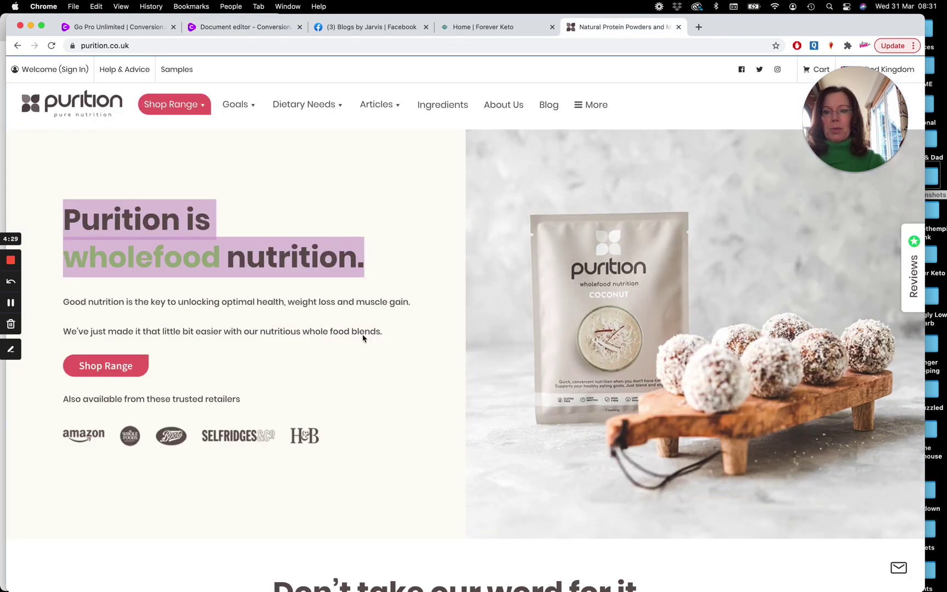
drag(384, 333, 64, 302)
key(super+c)
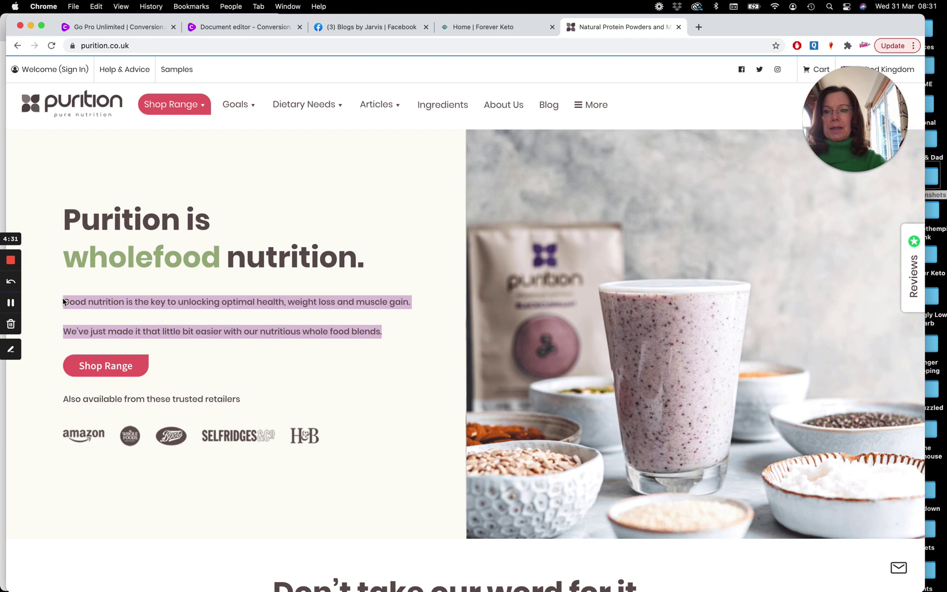
Paste the two Purition lines into the draft, joining the closing sentence to the paragraph above.
click(222, 31)
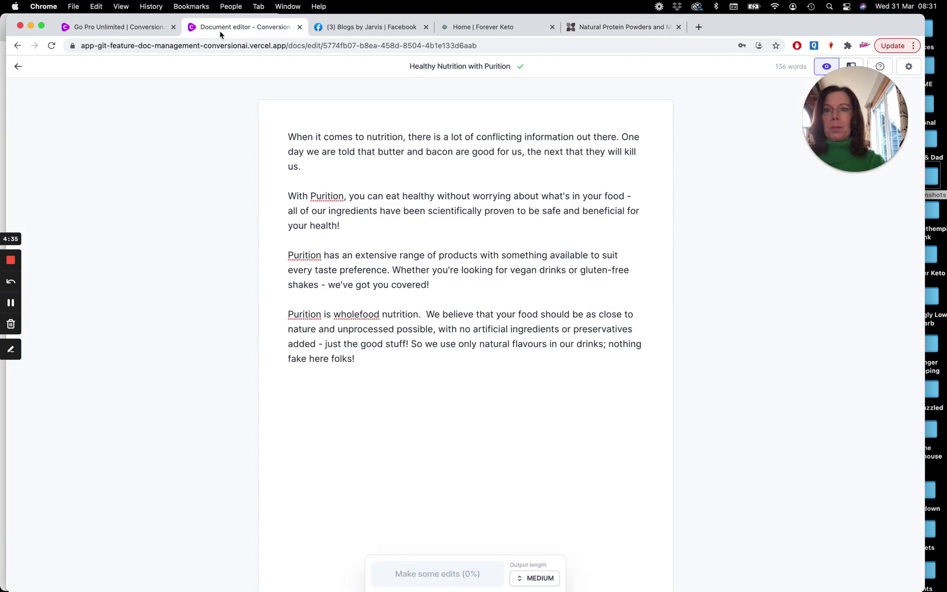
click(348, 377)
key(super+v)
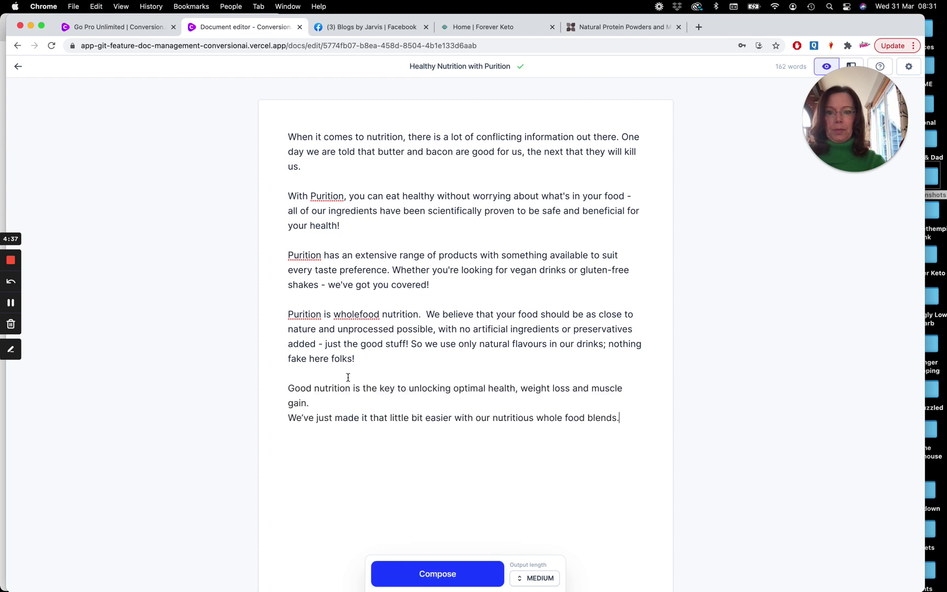
scroll(360, 395, down, 1)
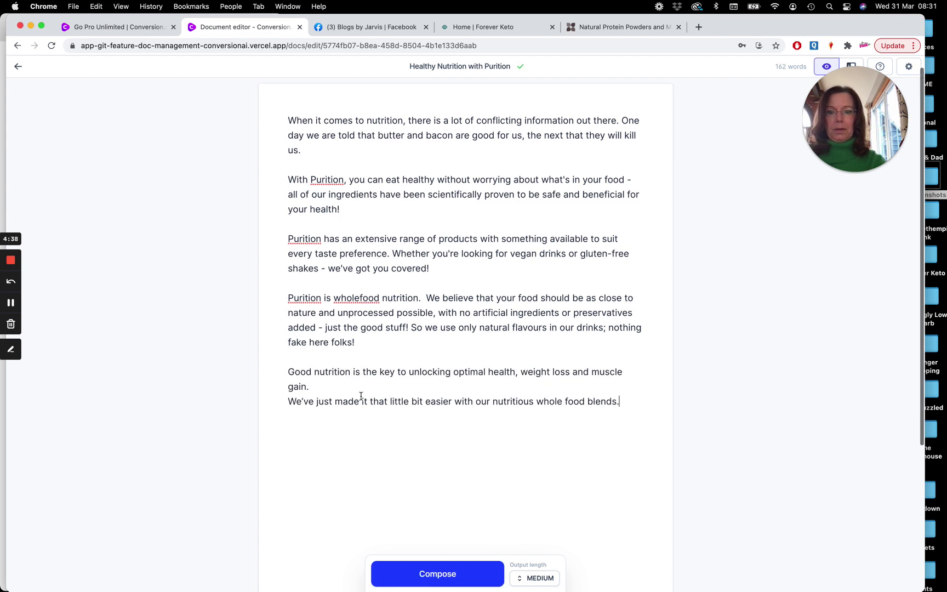
click(289, 403)
key(BackSpace)
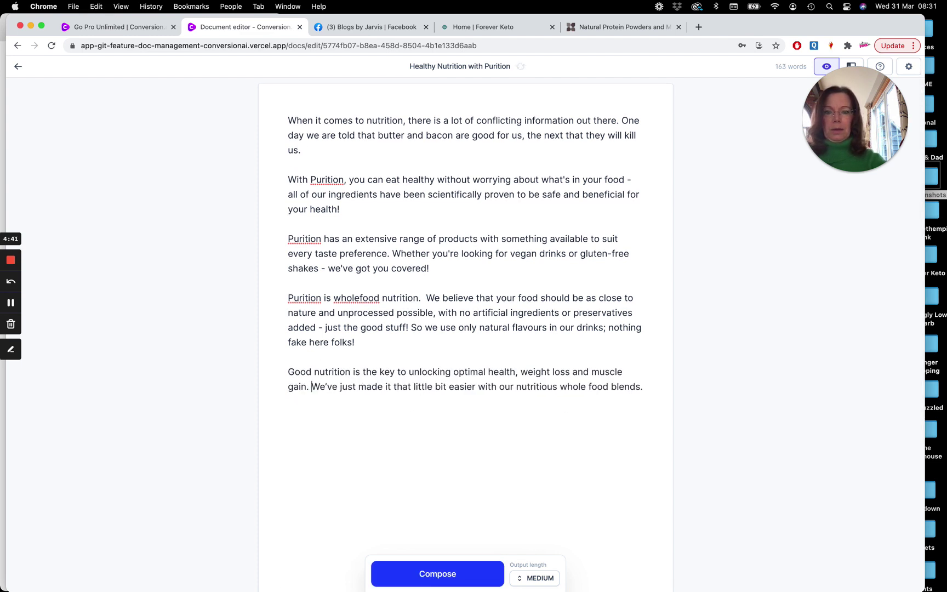
Replace 'We've' with 'Purition' and select the 'Good nutrition…' sentence.
drag(338, 388, 311, 388)
text(Purition)
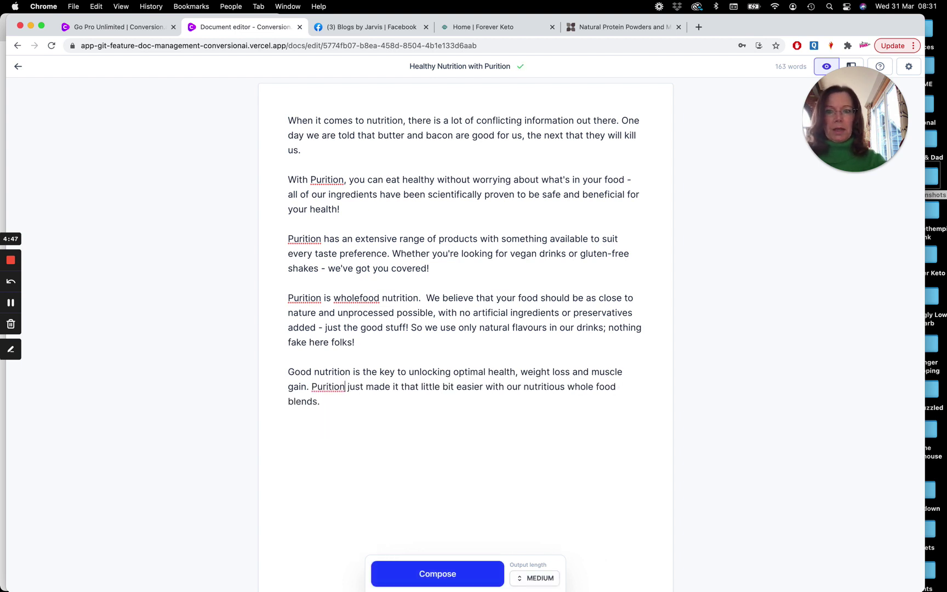
click(339, 412)
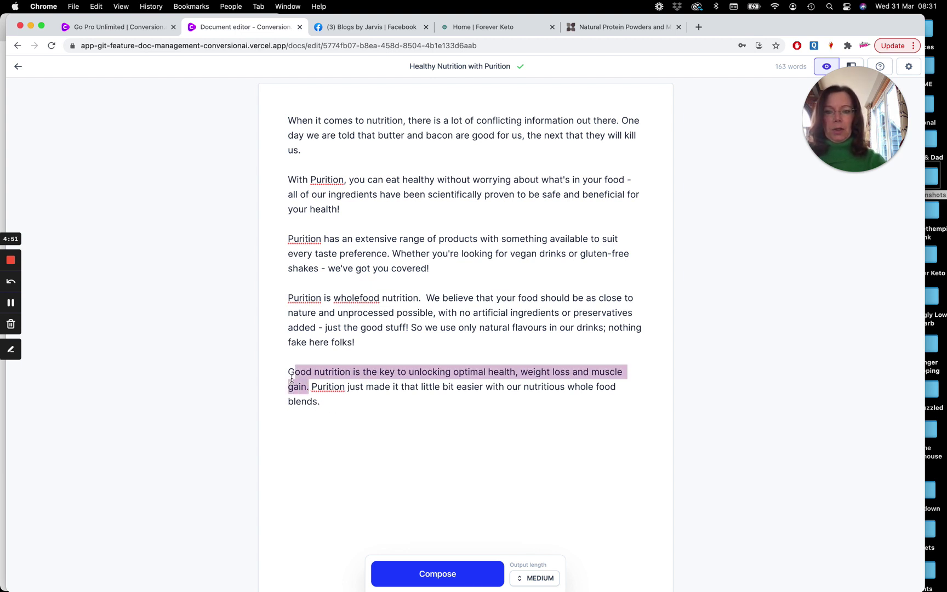
drag(308, 387, 291, 377)
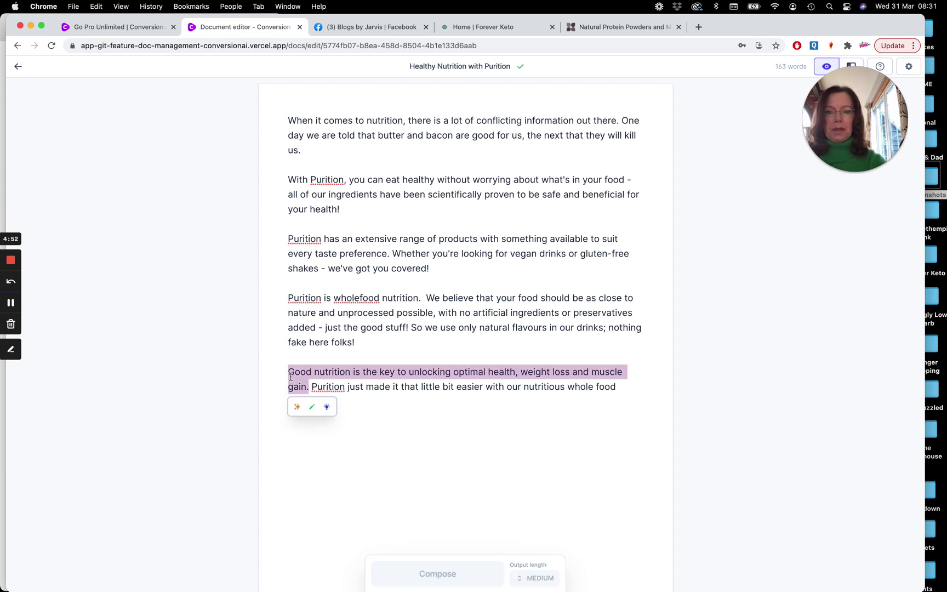
Swap the 'Good nutrition' sentence for Jarvis's more creative rewrite.
click(327, 411)
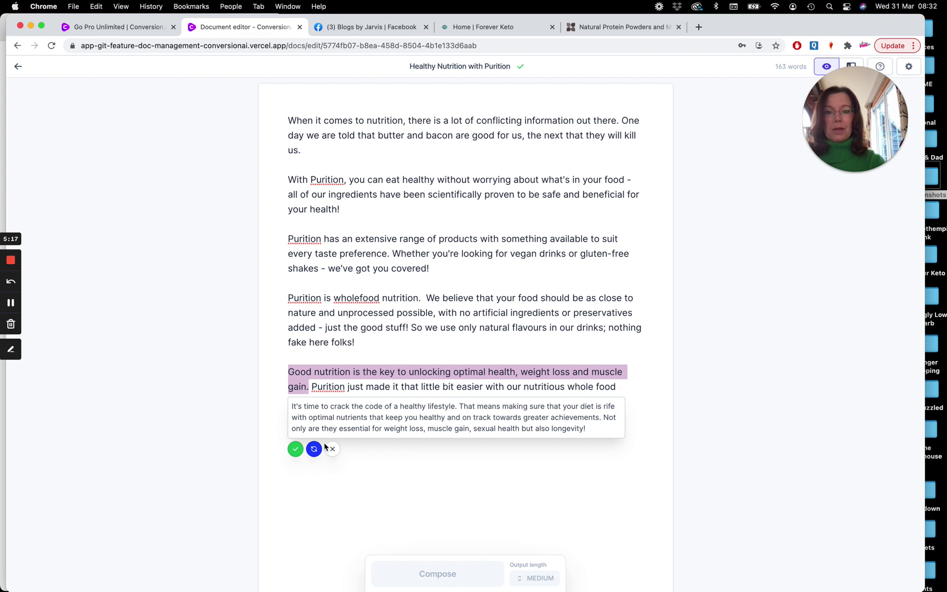
click(295, 449)
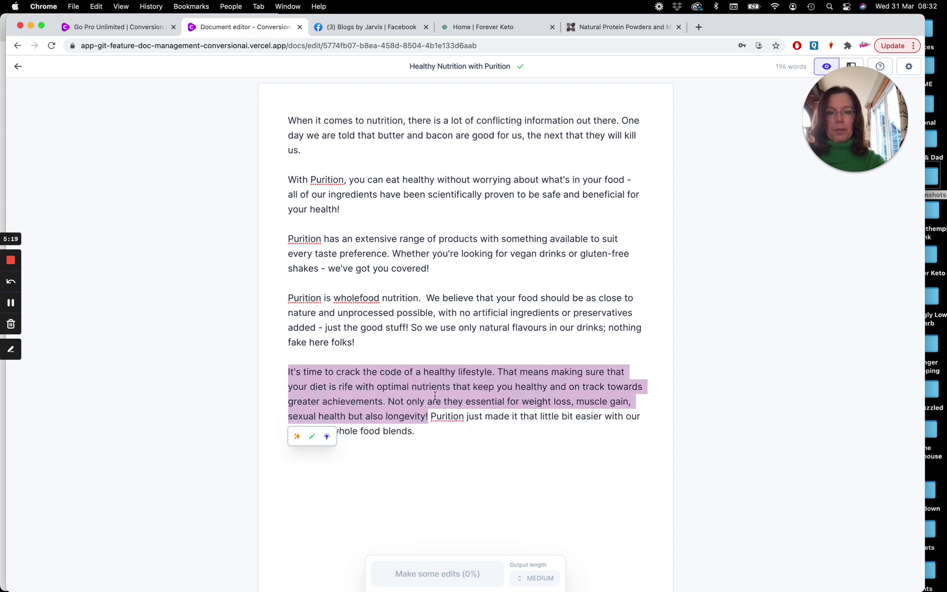
click(396, 404)
drag(389, 401, 404, 402)
click(386, 403)
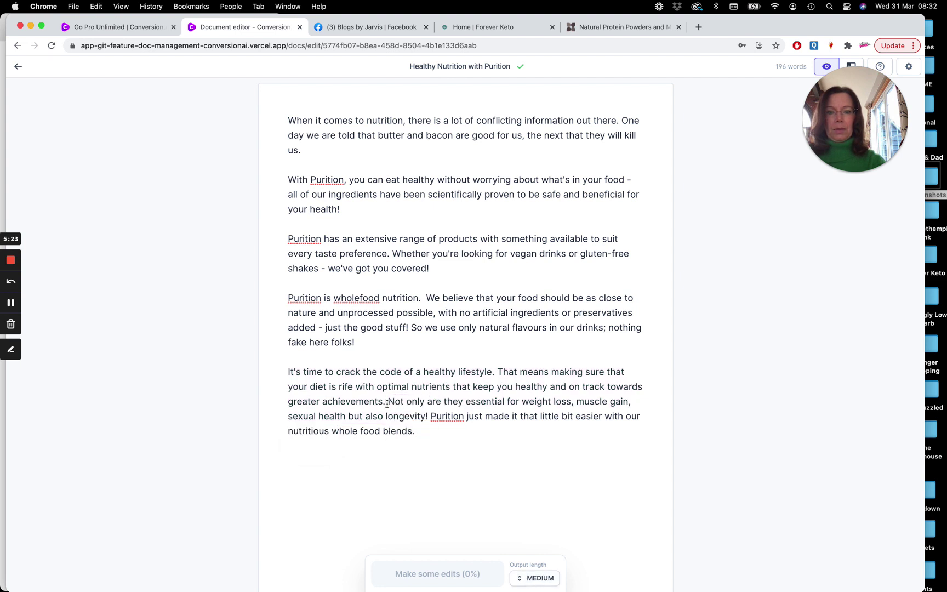
Delete 'sexual health' from the closing paragraph and add empty lines below.
drag(363, 416, 288, 416)
key(BackSpace)
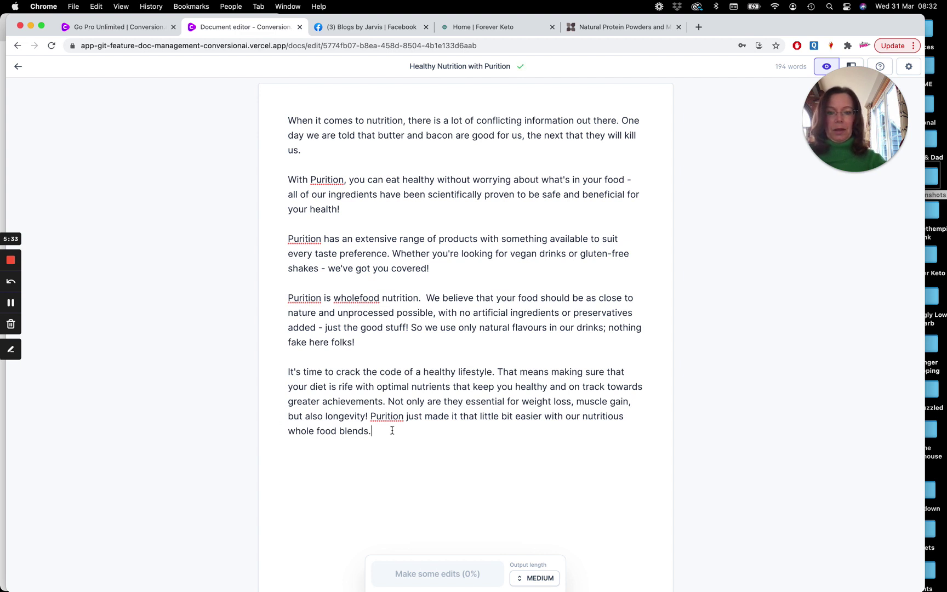
key(Return)
key(Return)
scroll(438, 430, down, 1)
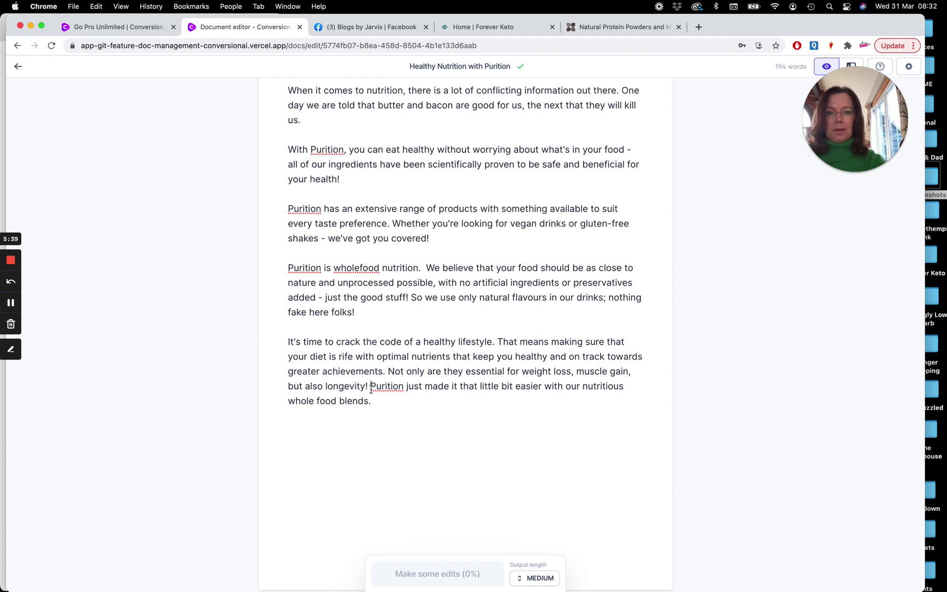
Swap the closing sentence for the creative rewrite 'Nutrition is a crucial part of keeping up good health, and Purition…'.
drag(371, 390, 372, 401)
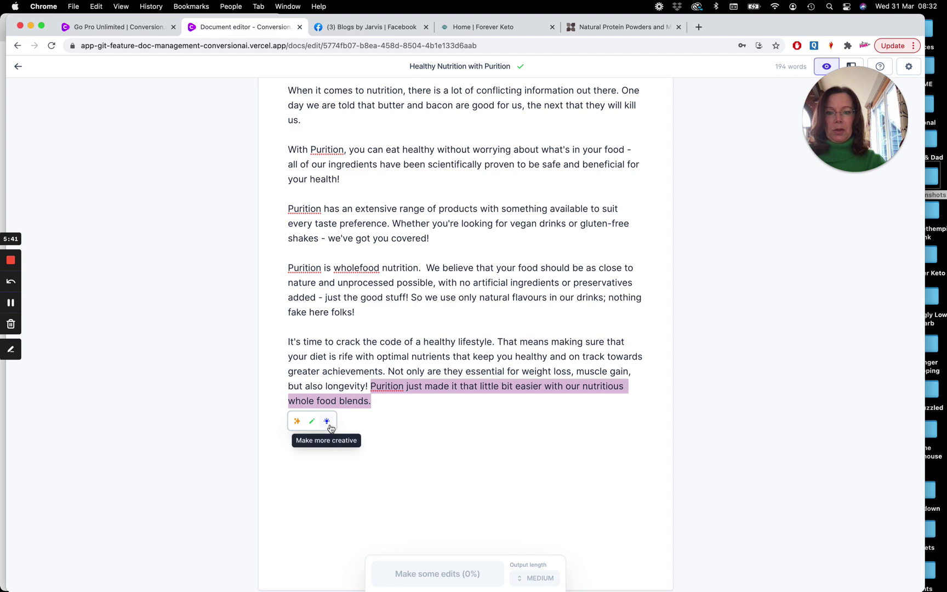
click(328, 423)
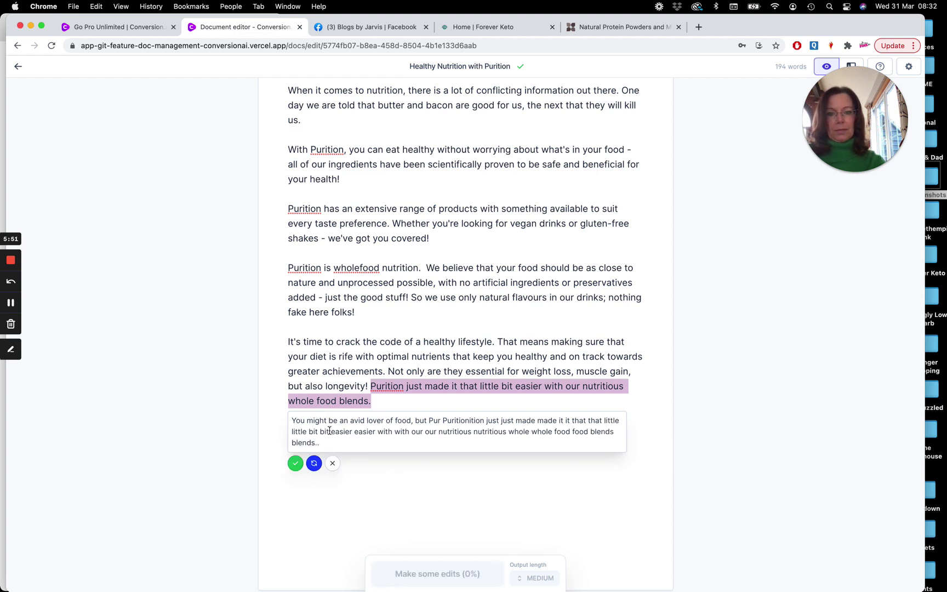
click(314, 463)
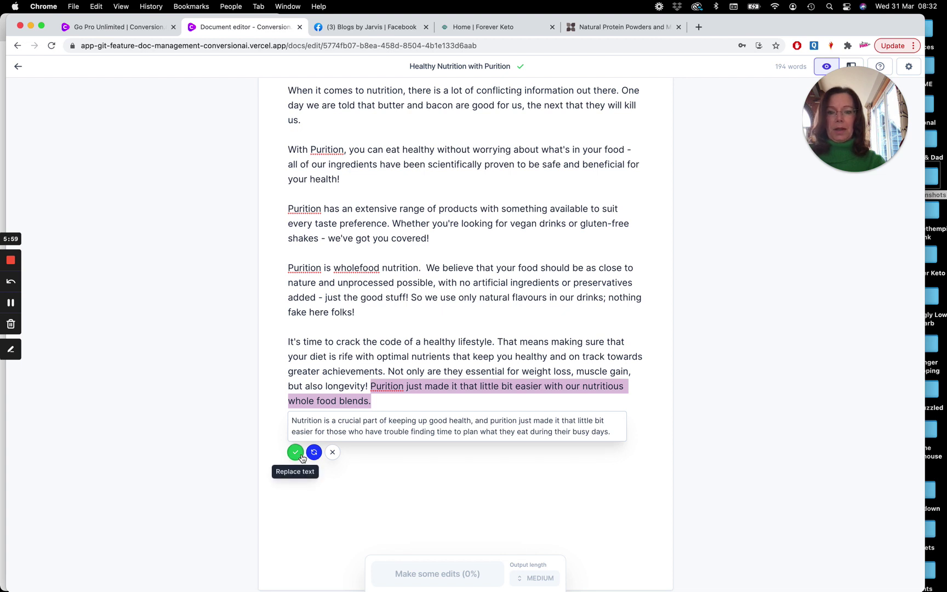
click(295, 452)
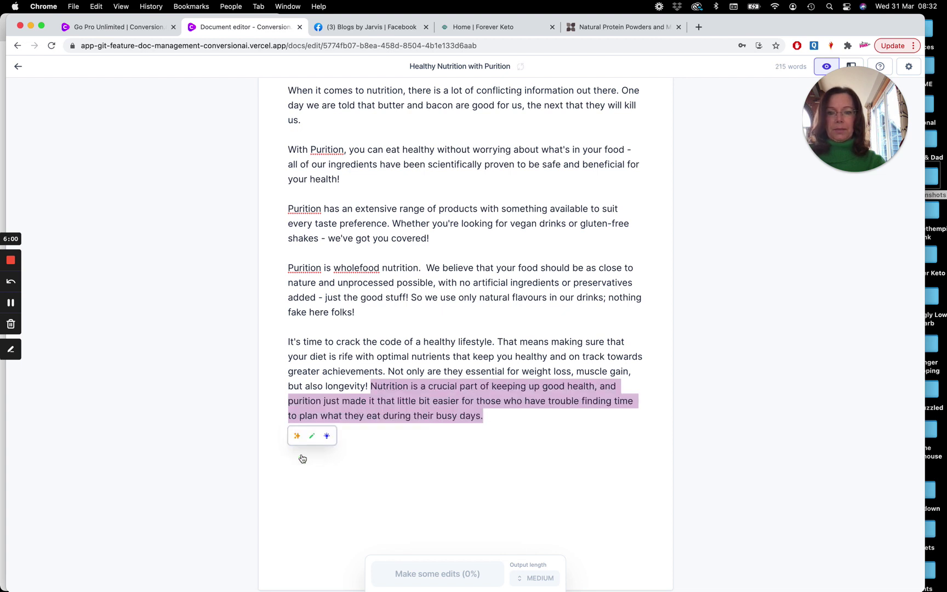
click(491, 417)
key(Return)
key(Return)
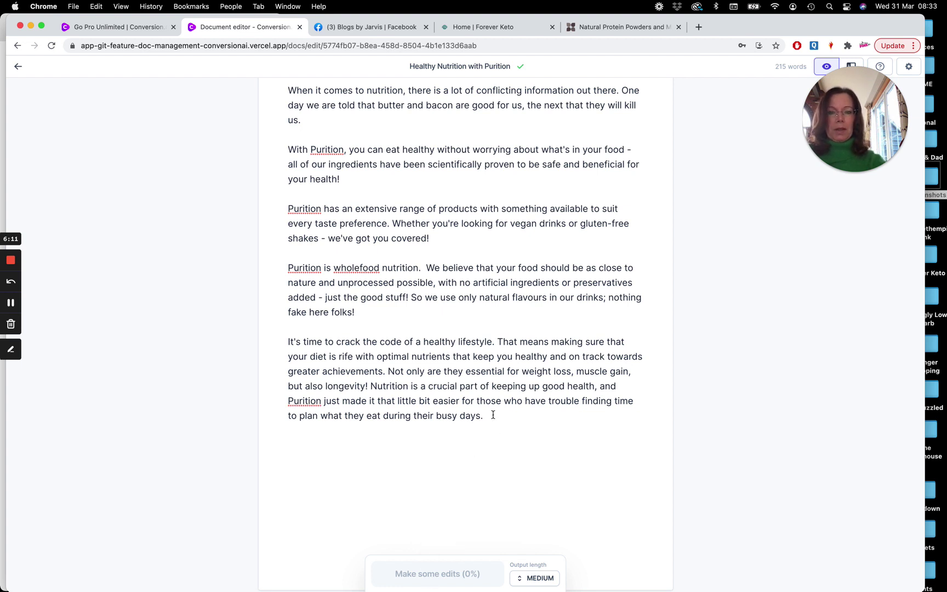
Type a final paragraph: 'Whtether you are a busy Mum, extremely active, or just great in the kitchen'.
key(Return)
key(Return)
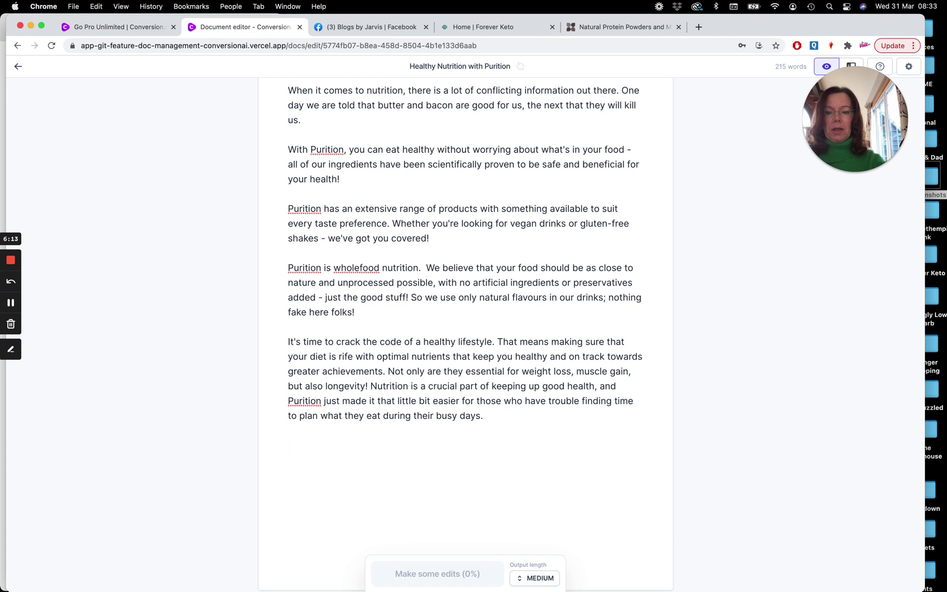
text(Wht)
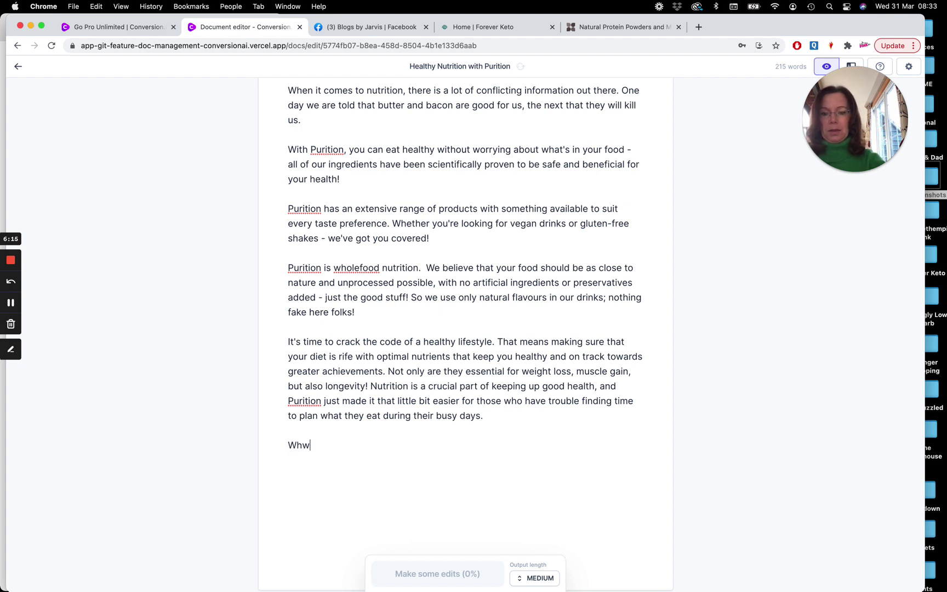
text(ether you are a busy)
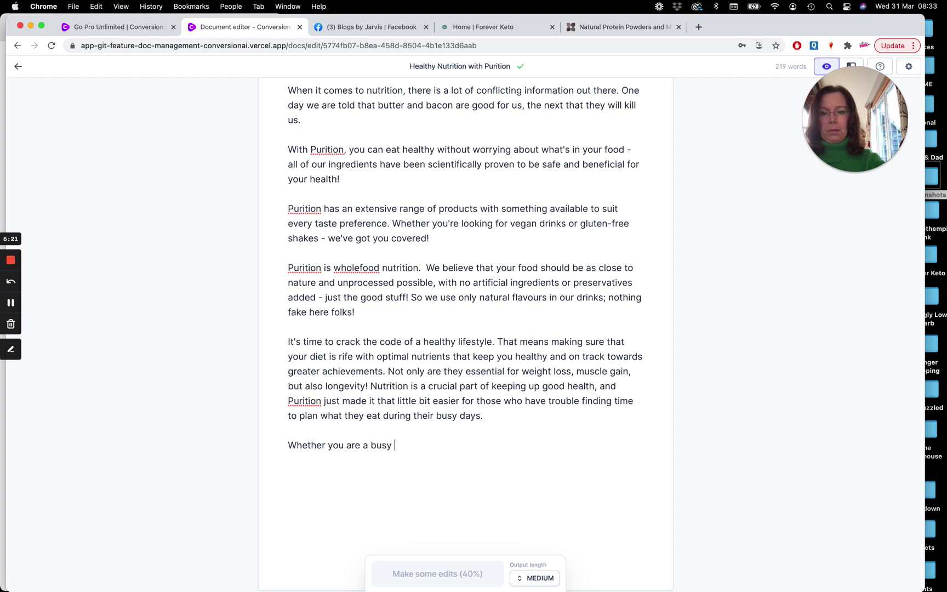
text( Mum)
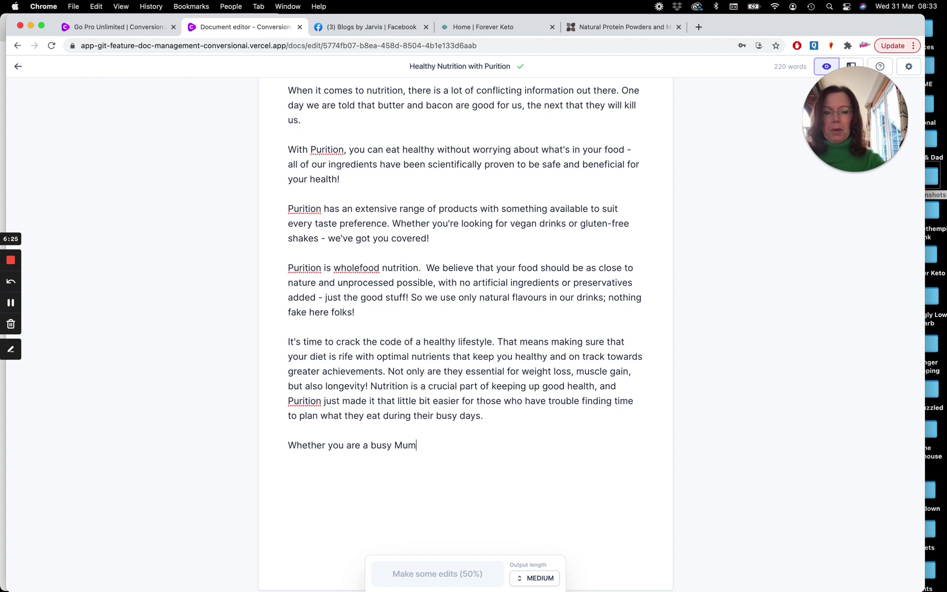
text(,)
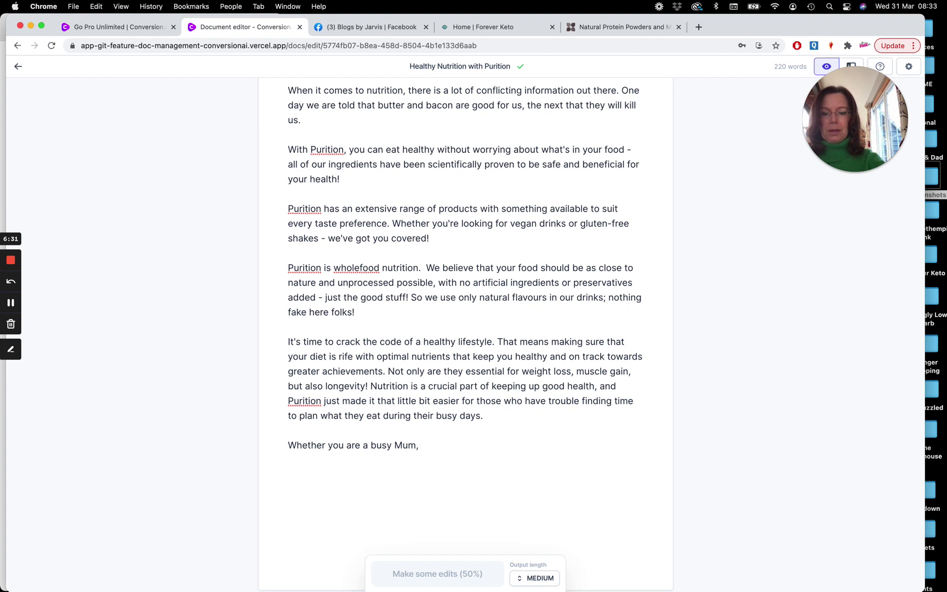
text(extremely act)
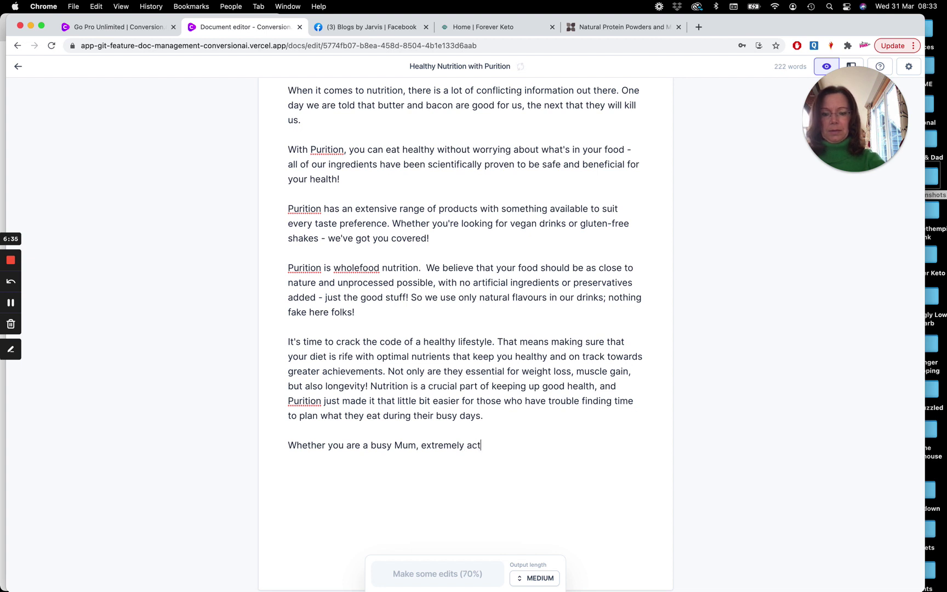
text(ive, )
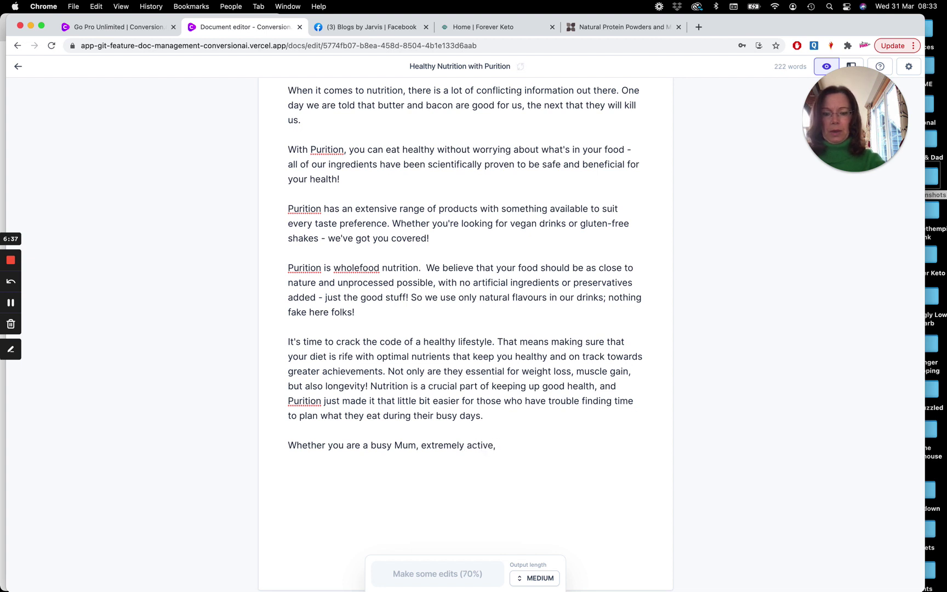
text(or just no)
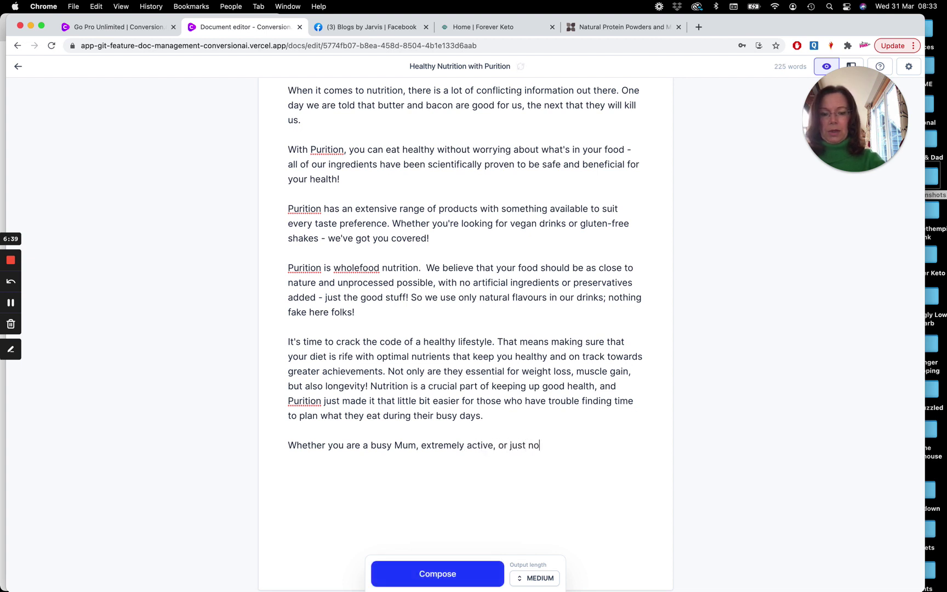
text(great in the kitc)
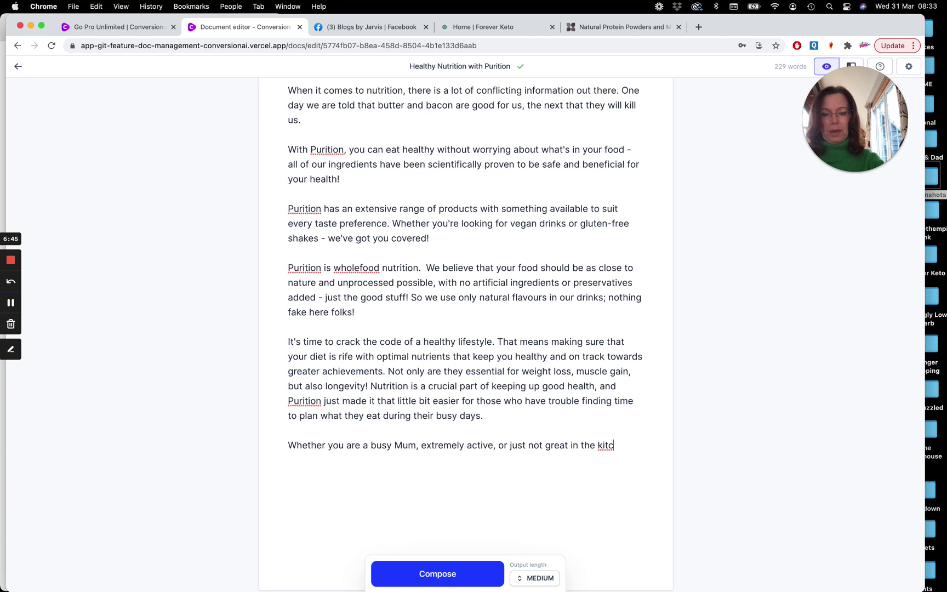
text(hen)
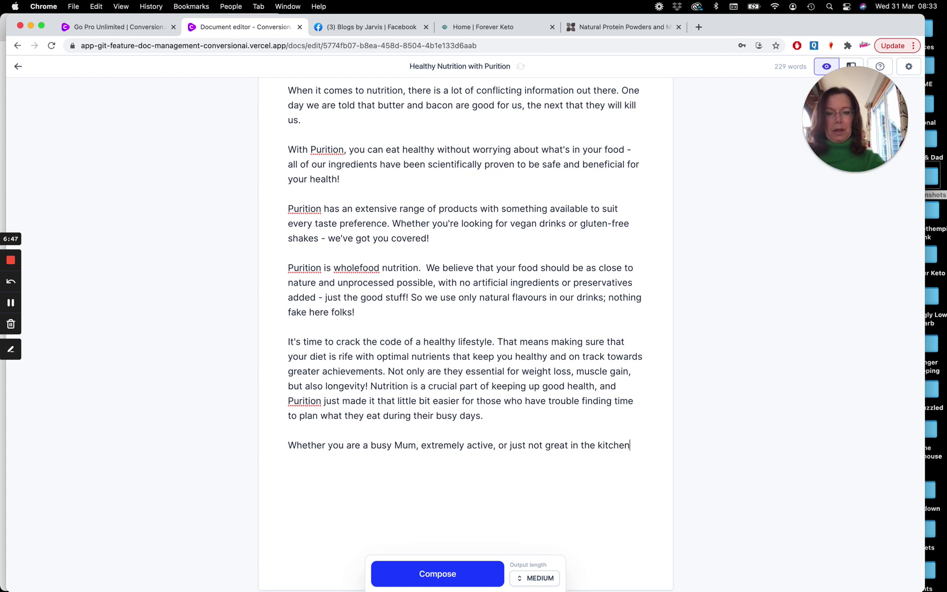
Let Compose continue the new paragraph with AI-generated text.
click(441, 573)
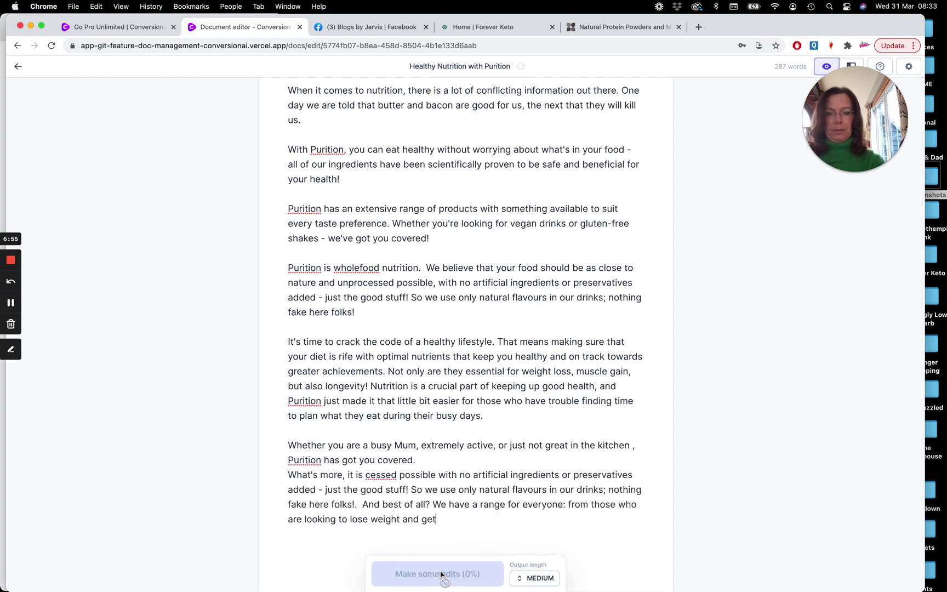
scroll(455, 499, down, 2)
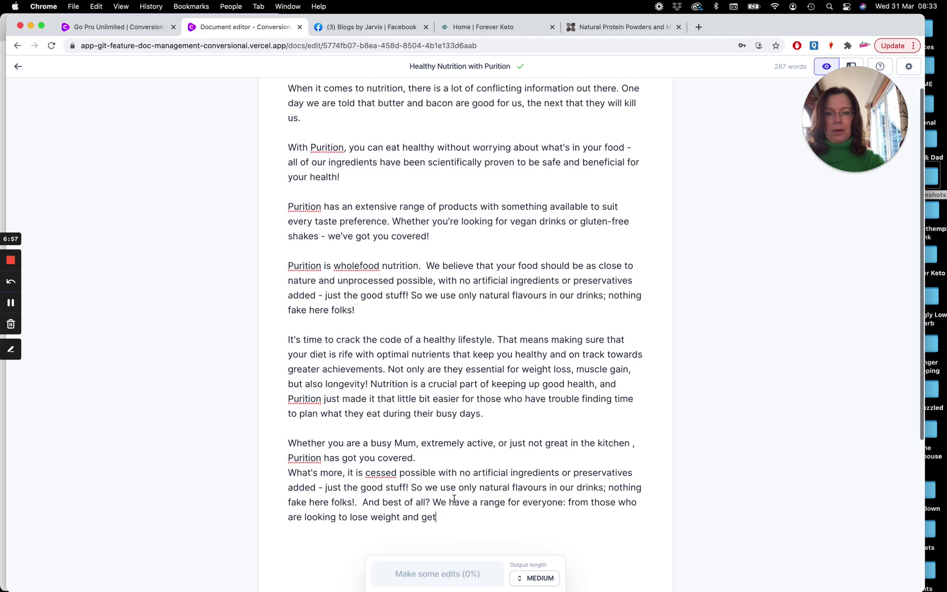
scroll(455, 499, down, 3)
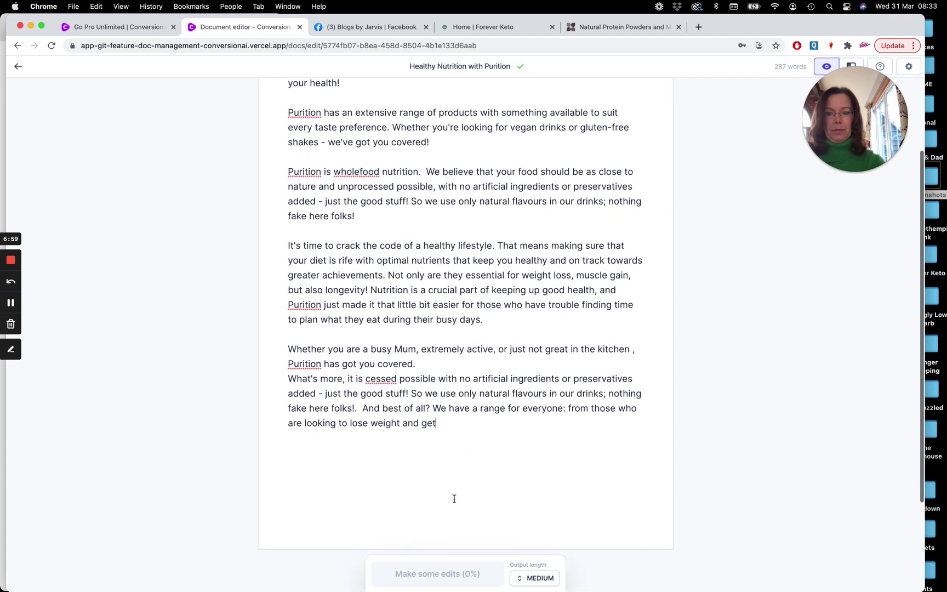
scroll(455, 498, down, 1)
Delete the generated 'What's more' paragraph and the empty line after 'covered.'.
click(439, 407)
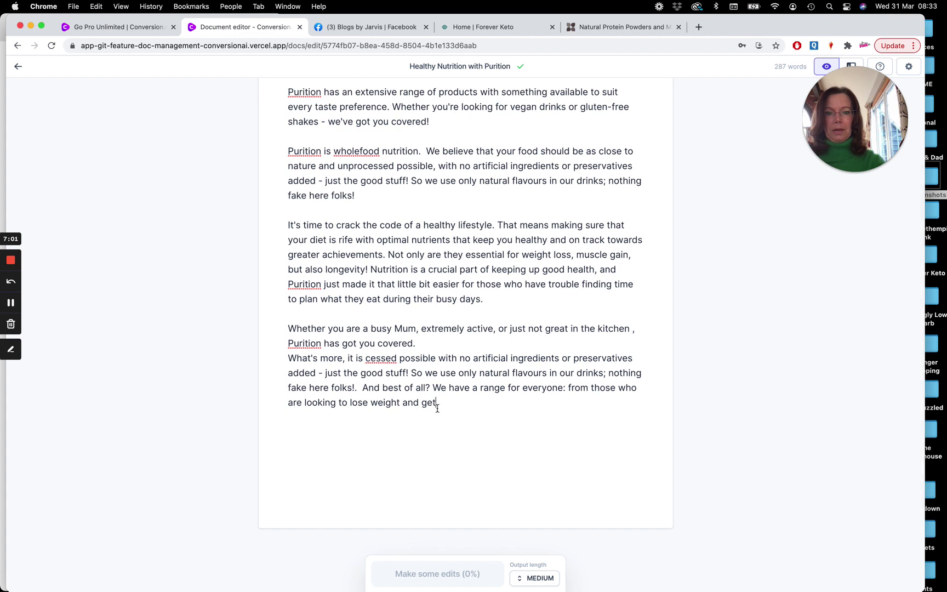
drag(439, 404, 289, 360)
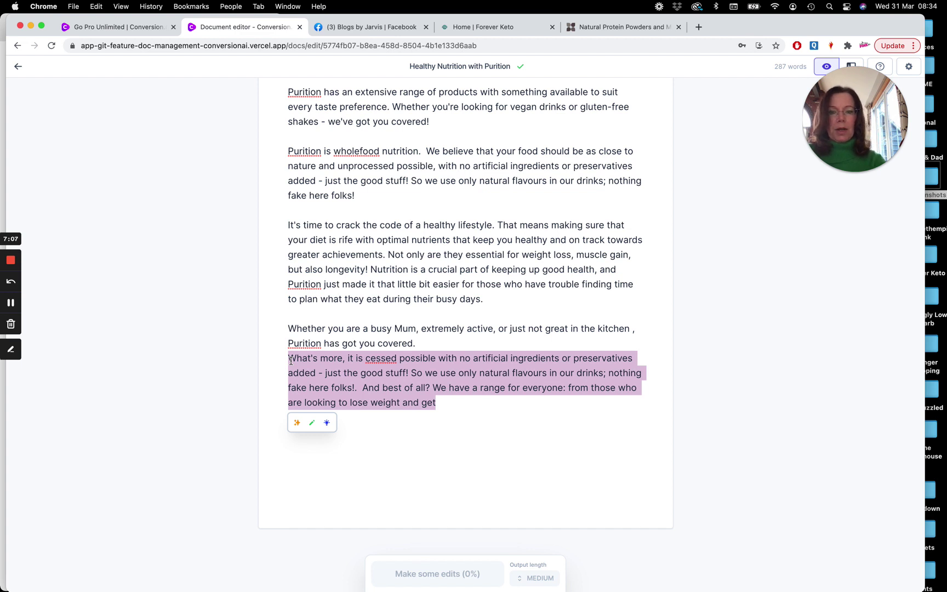
key(BackSpace)
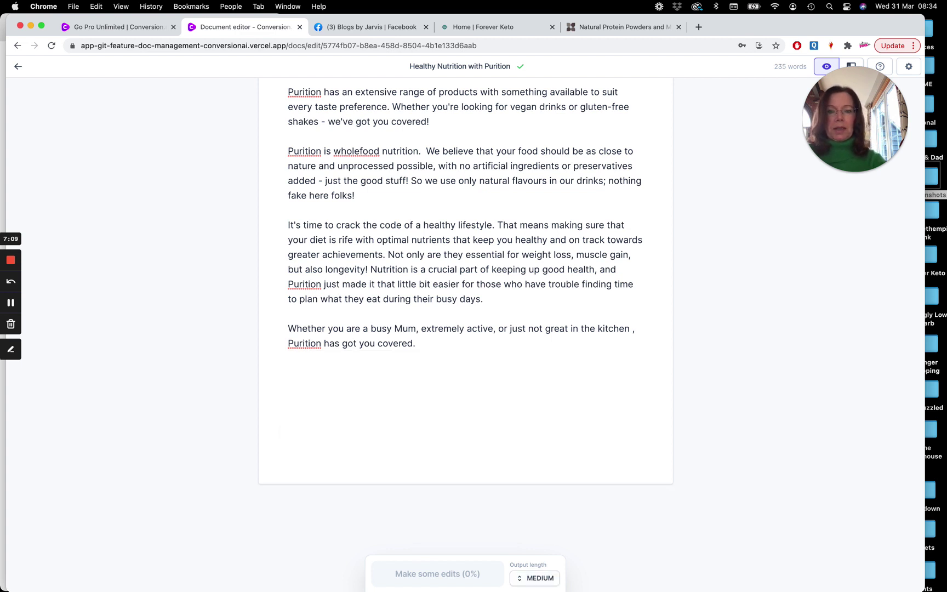
key(BackSpace)
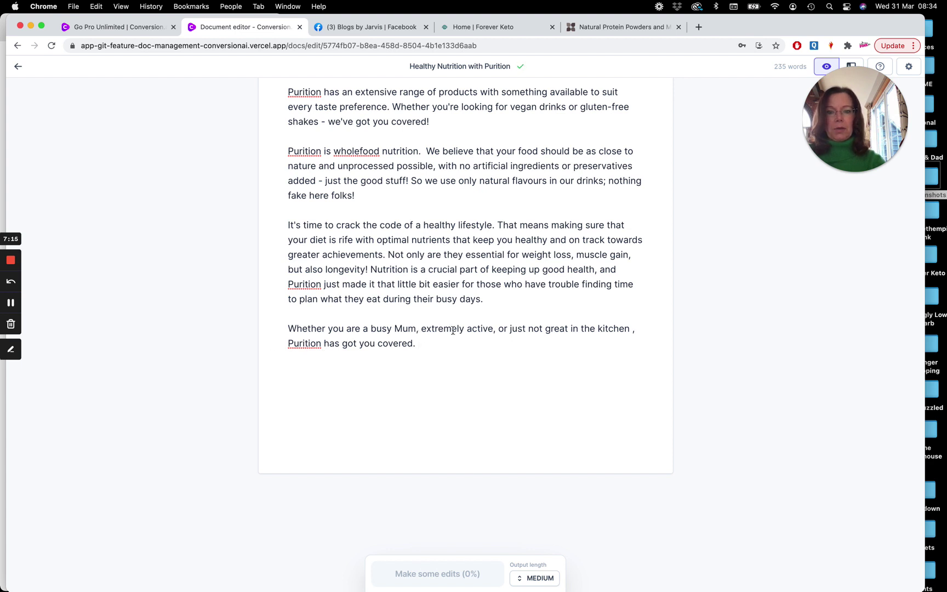
On purition.co.uk, select the Natural Nutrition paragraph about replacing a less nutritious meal.
click(617, 27)
scroll(450, 296, down, 7)
scroll(450, 296, down, 5)
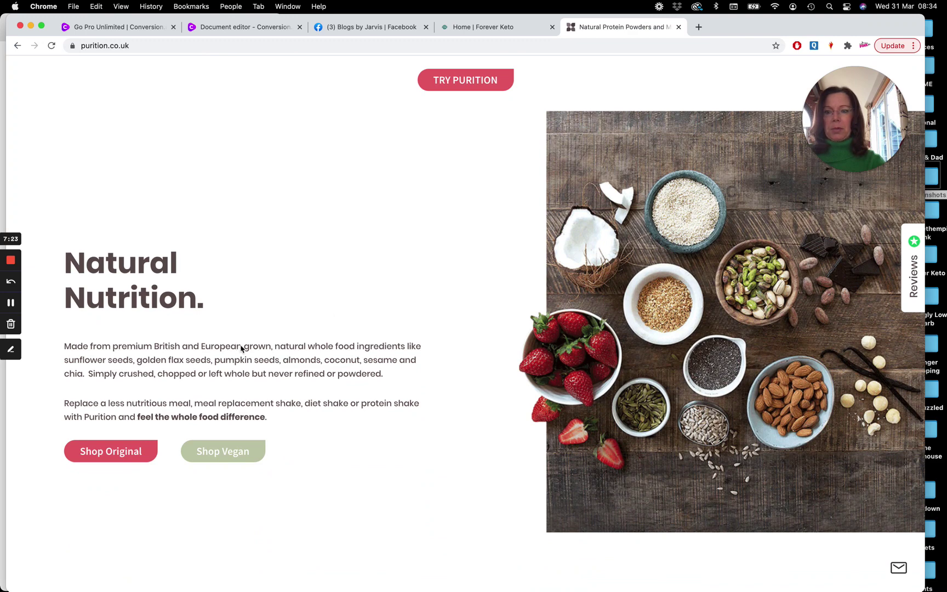
double_click(276, 348)
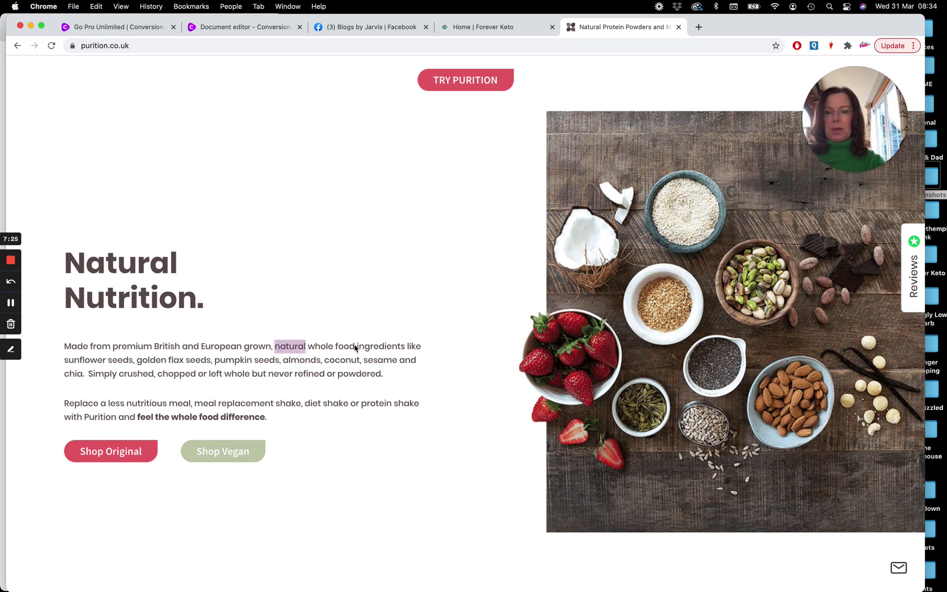
click(407, 348)
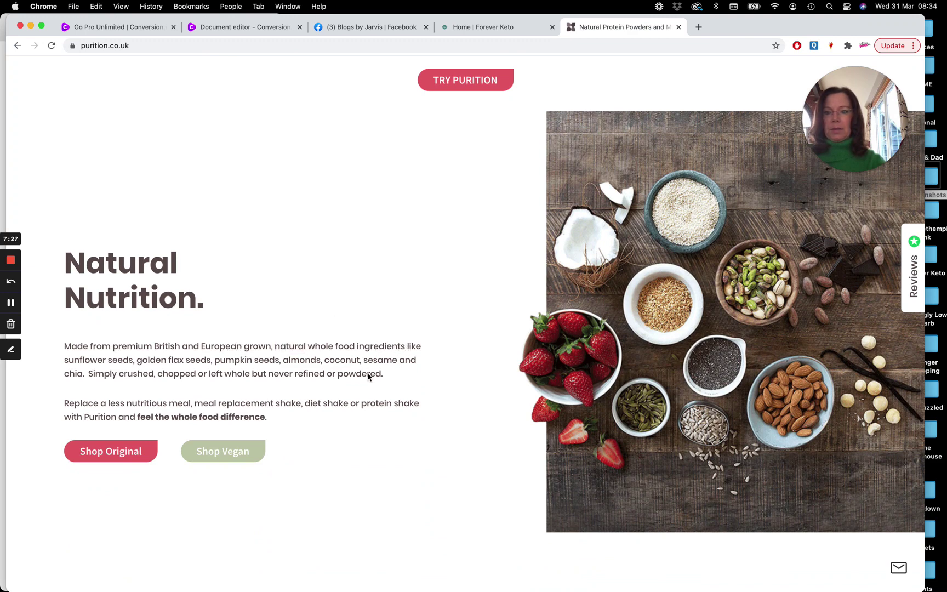
drag(388, 376, 71, 354)
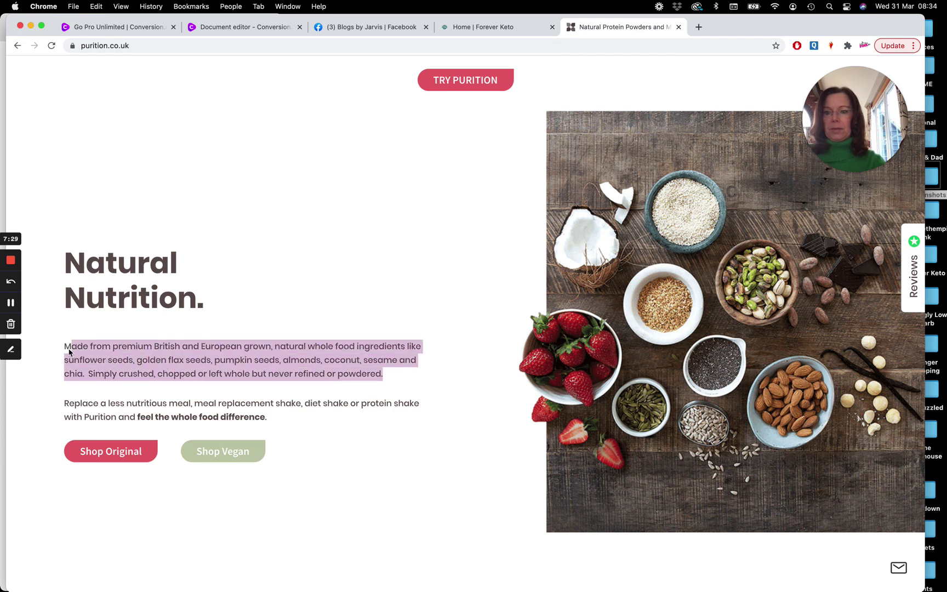
click(301, 418)
drag(259, 422, 66, 406)
key(super+c)
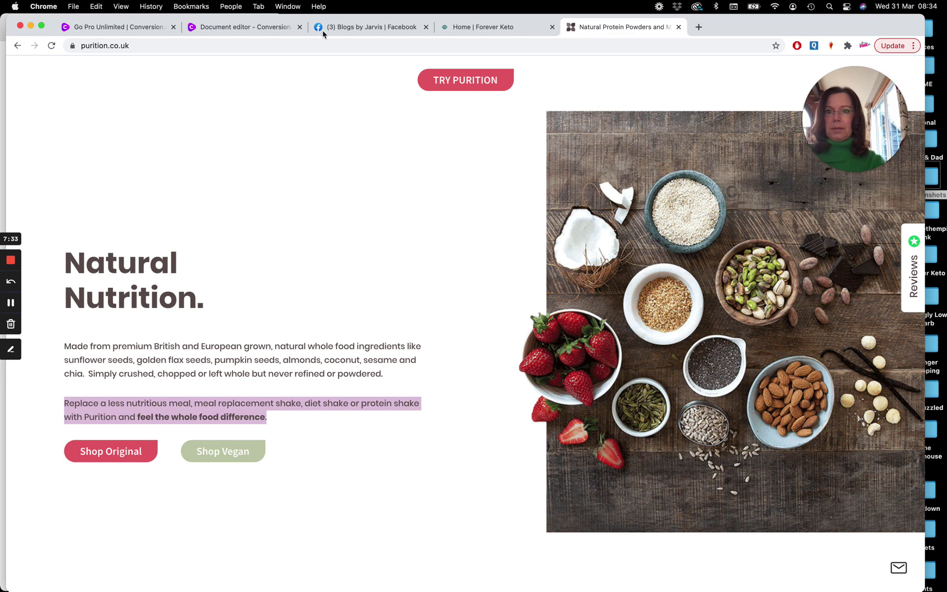
Paste the copied meal-replacement paragraph as a new paragraph after 'covered.'.
click(265, 34)
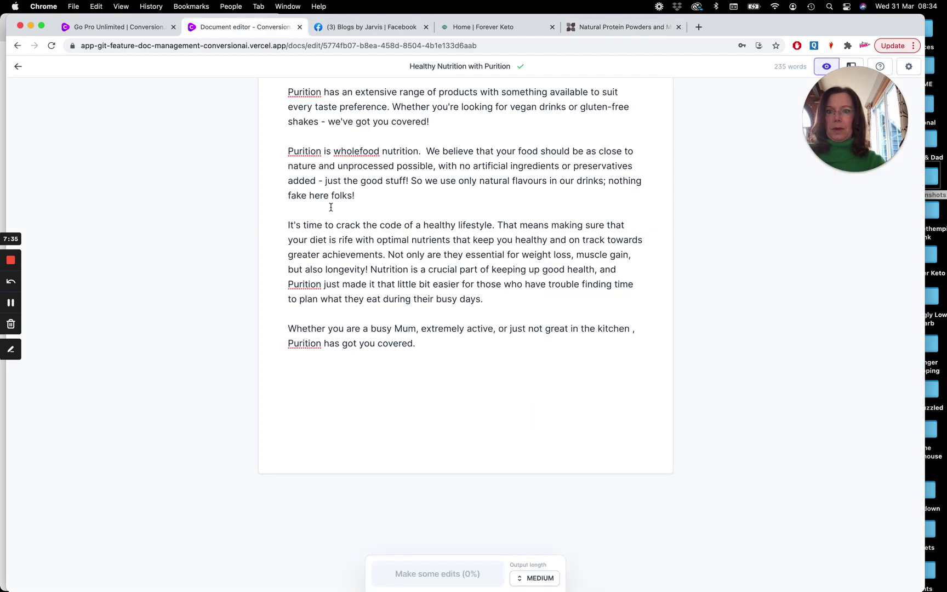
click(431, 353)
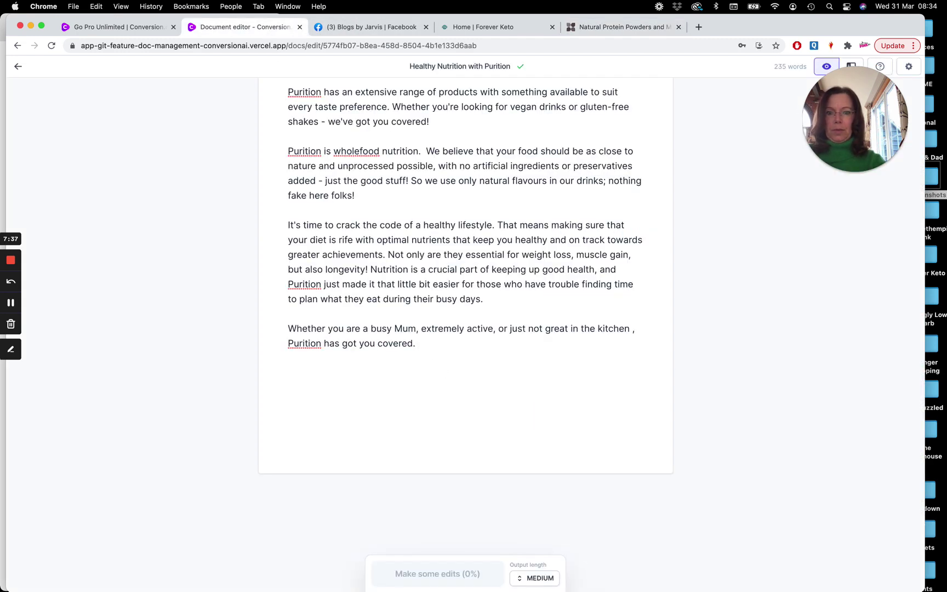
key(Return)
key(super+v)
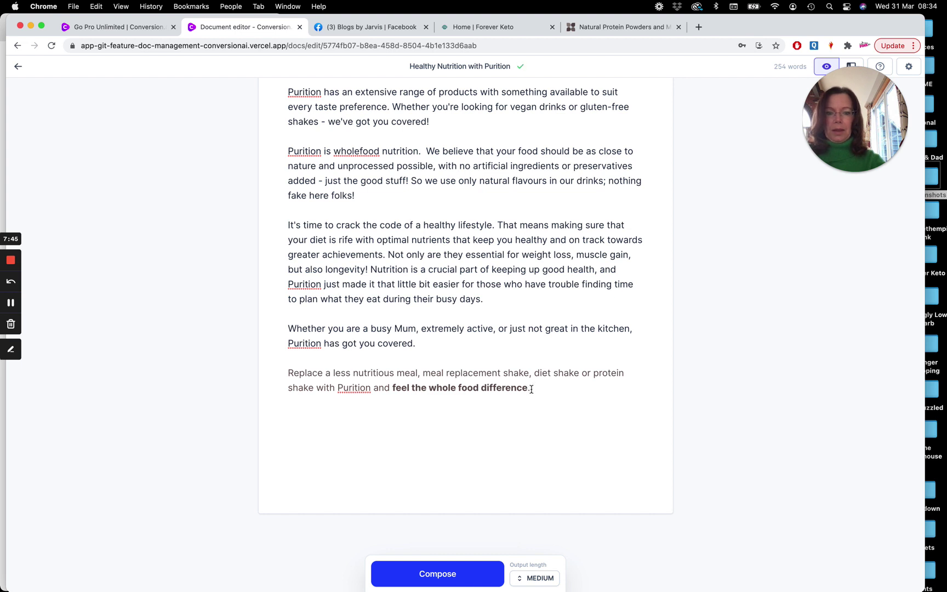
Compose more text, correct 'Puritions' to 'Purition shakes', and trim everything after 'better foods.'.
click(470, 574)
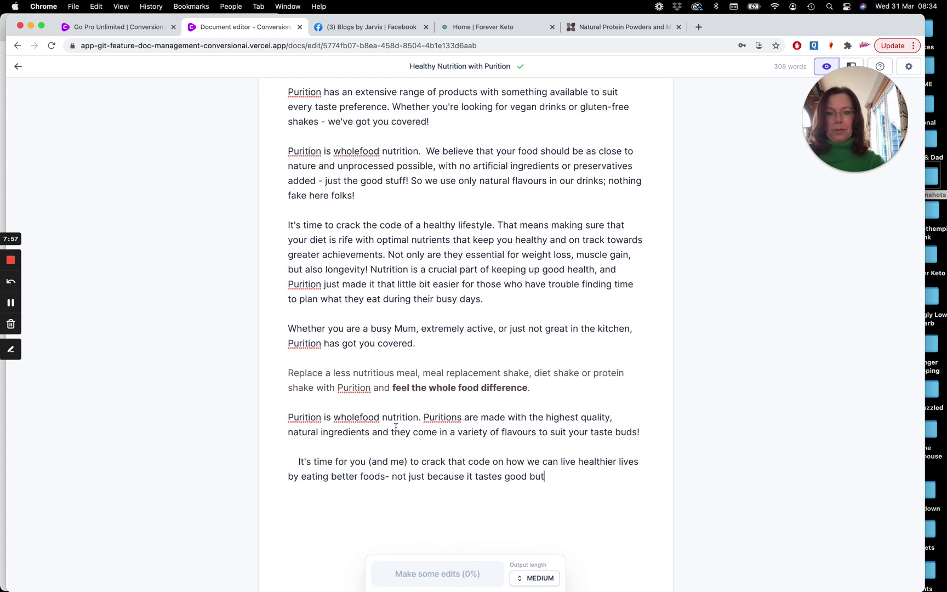
click(462, 418)
key(BackSpace)
text(shakes)
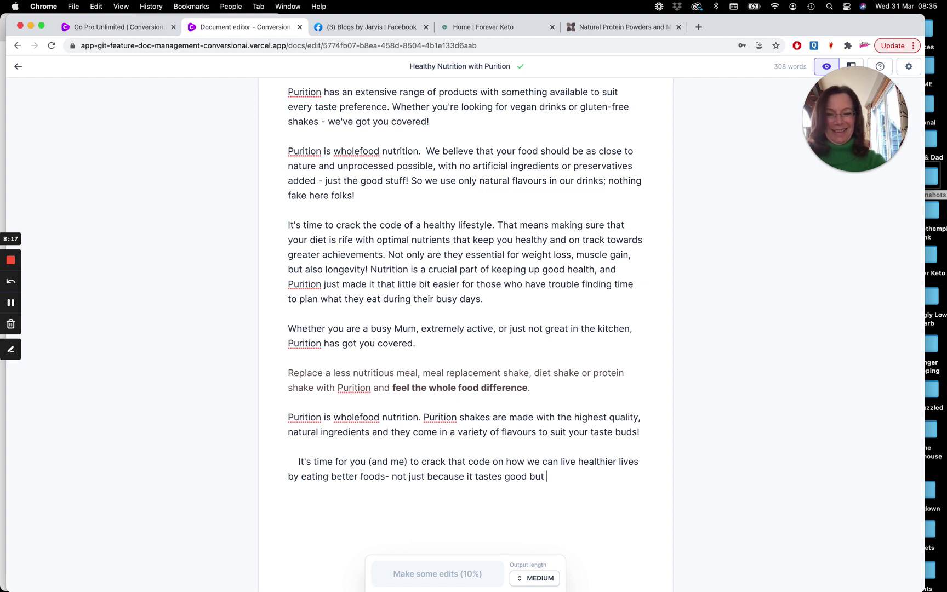
drag(387, 474, 558, 475)
key(BackSpace)
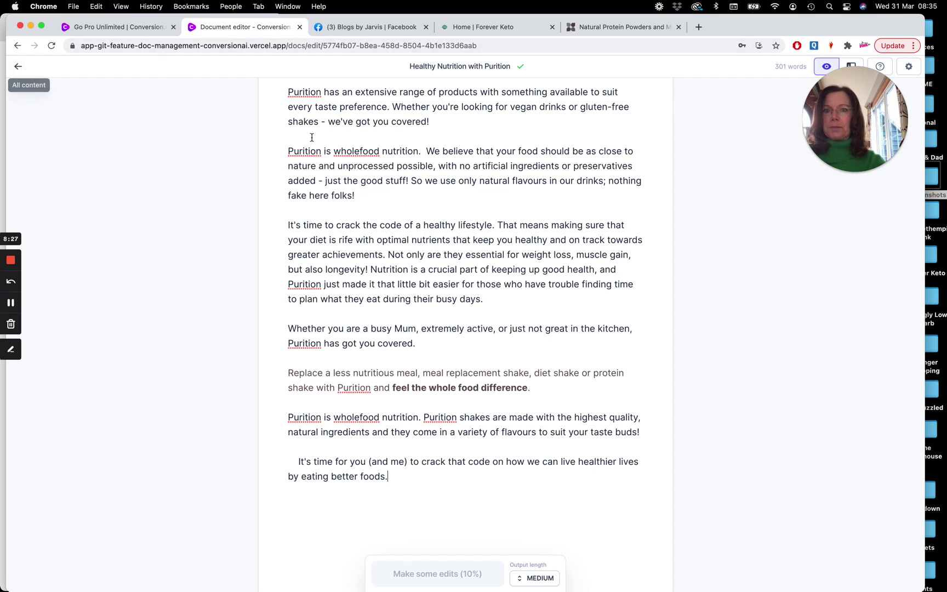
Open Power mode templates and choose the Persuasive bullet points template.
drag(853, 76, 865, 108)
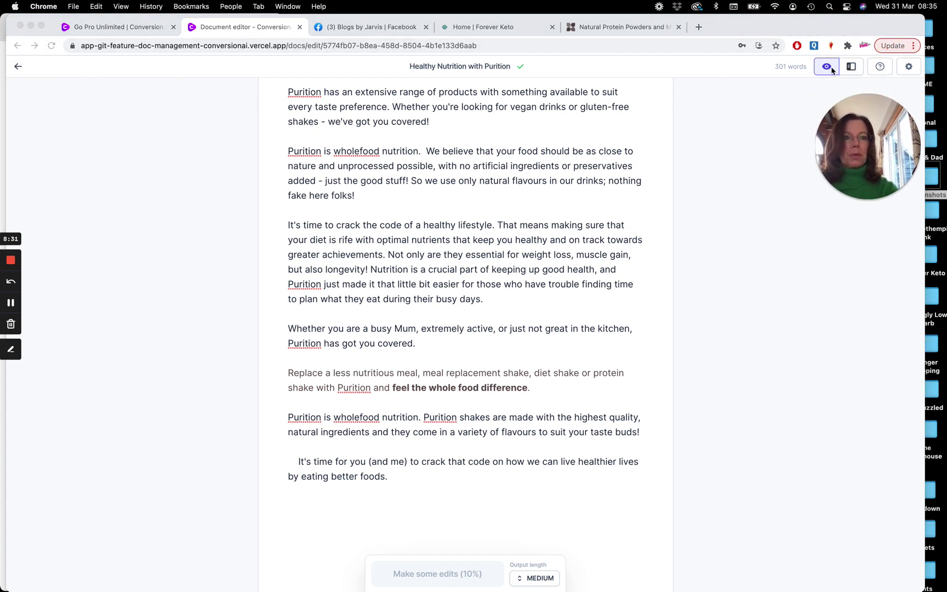
click(851, 68)
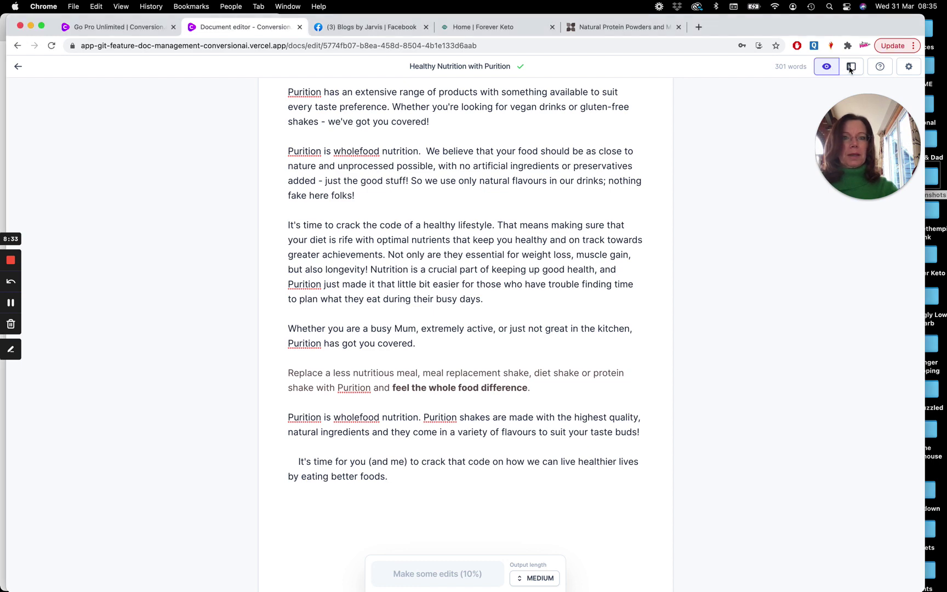
click(850, 68)
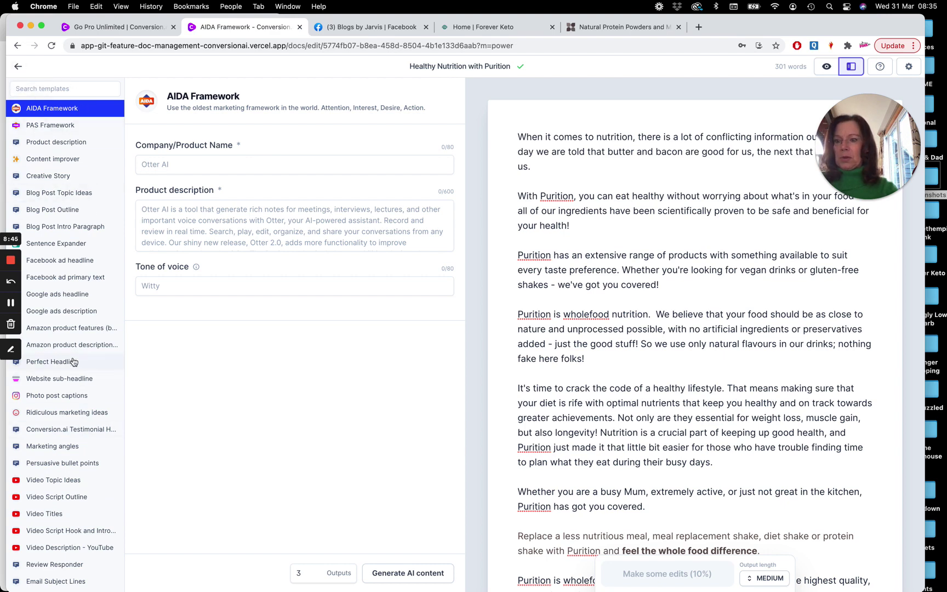
click(70, 464)
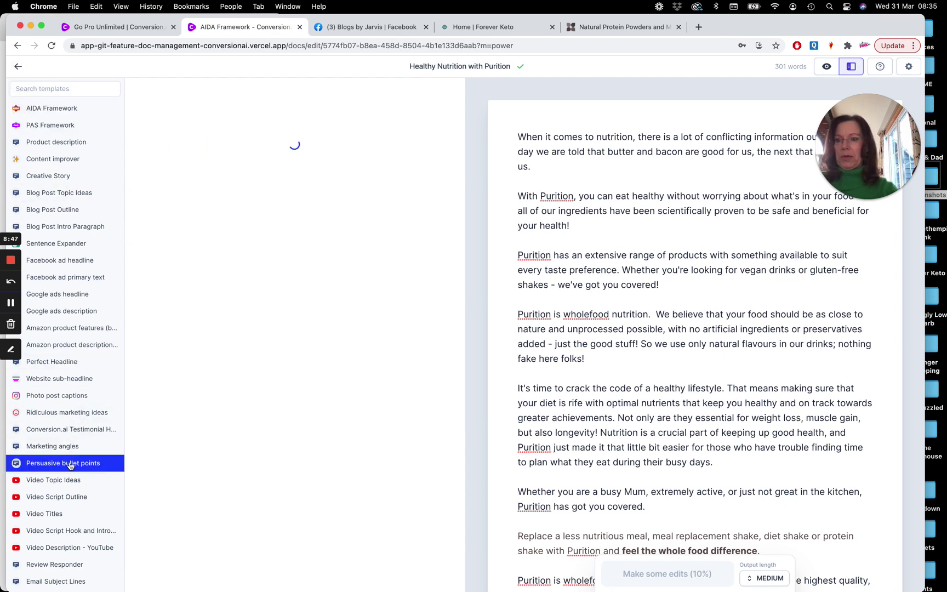
Start the product name with 'P' and copy Purition's seven-feature list from Notes.
click(144, 170)
text(Purition)
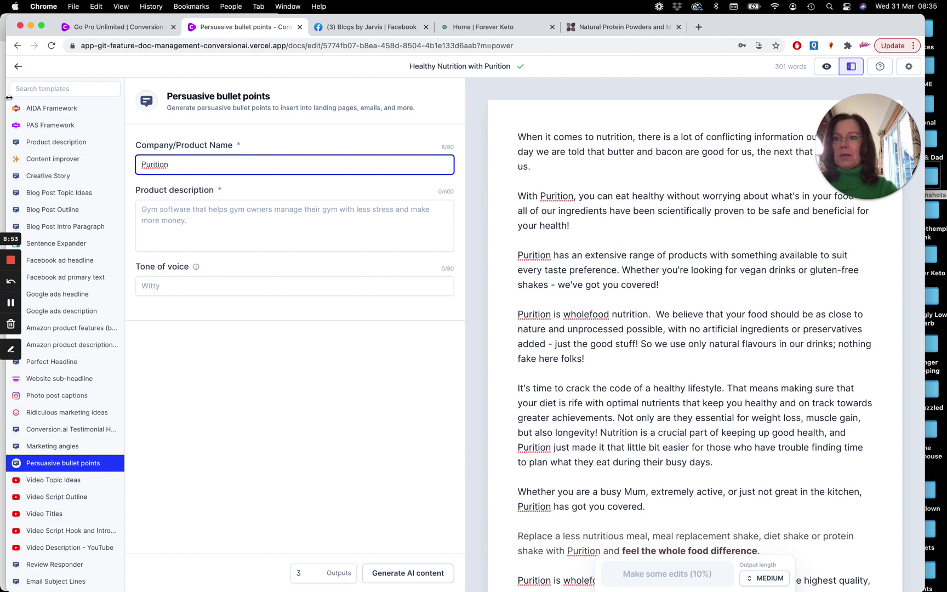
drag(18, 97, 121, 112)
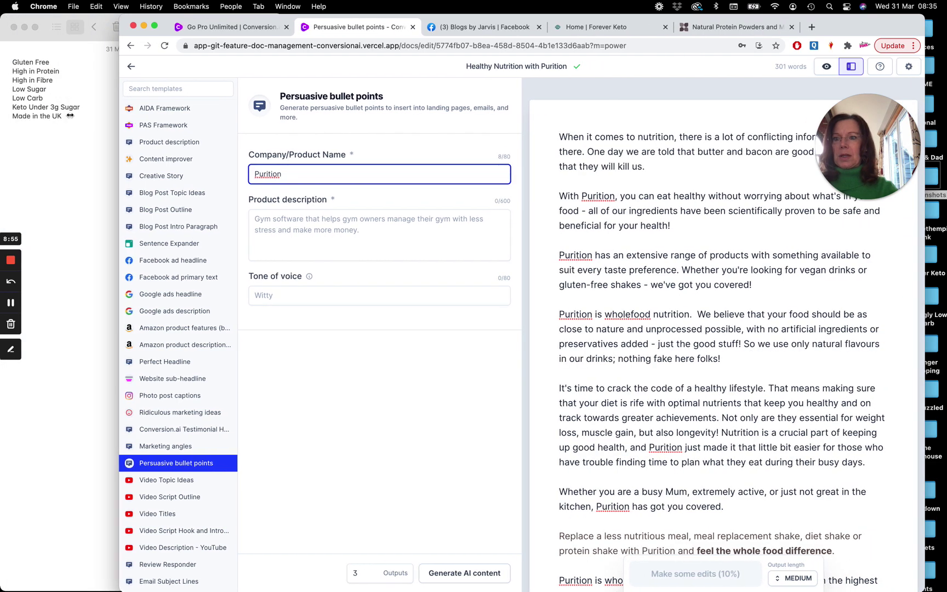
click(66, 115)
drag(63, 116, 9, 60)
key(super+c)
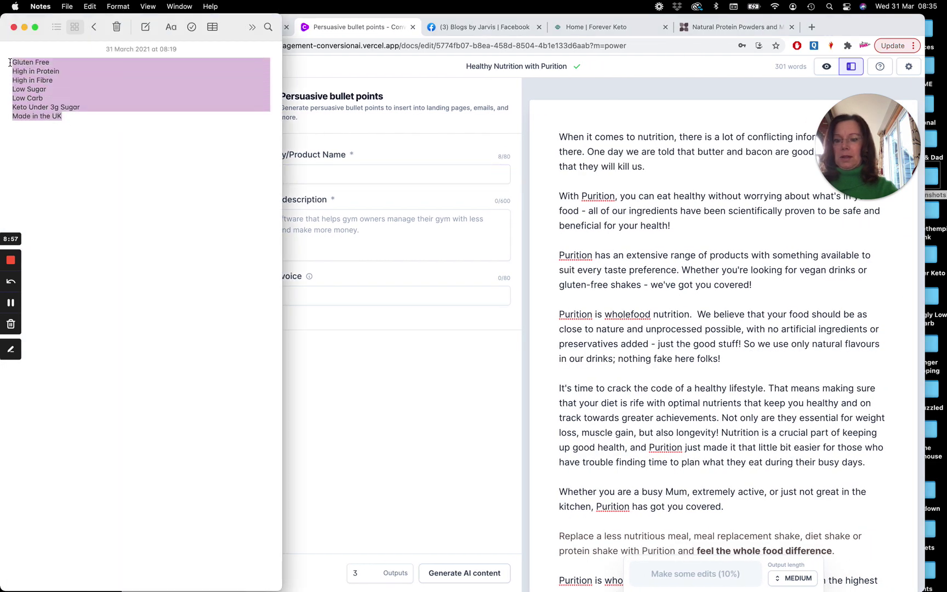
click(332, 130)
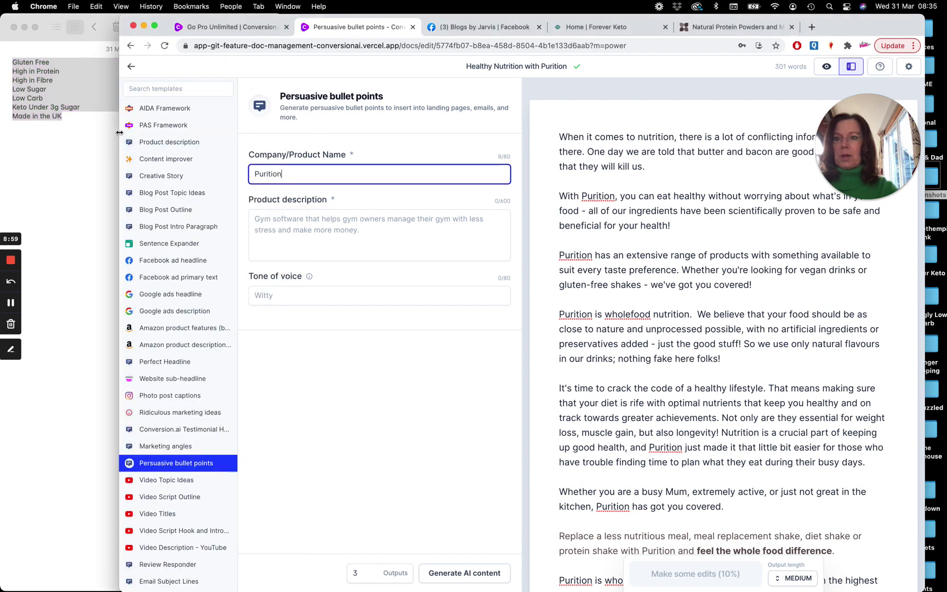
drag(118, 131, 10, 125)
Paste the features into Product description and set the tone of voice to 'Helpful'.
click(241, 220)
key(super+v)
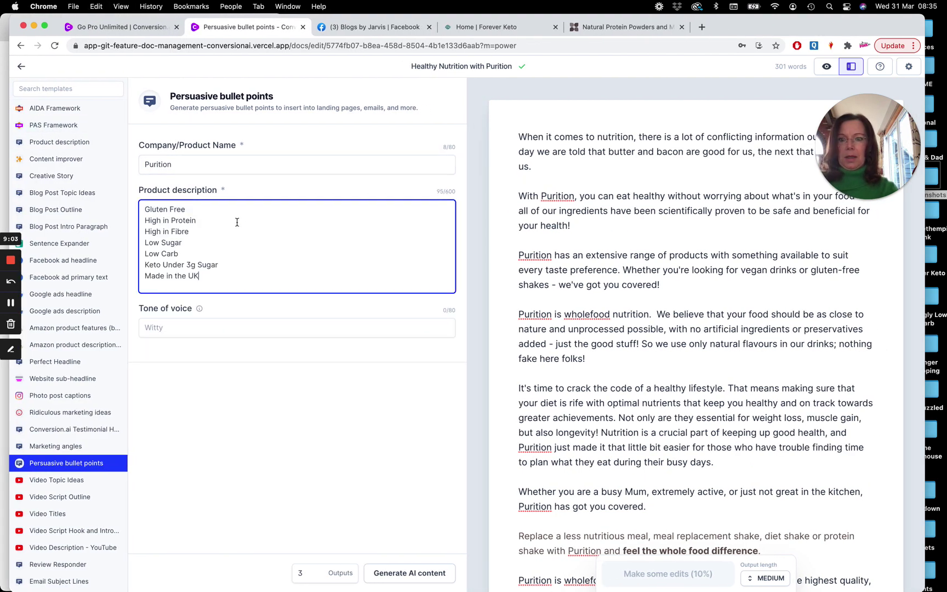
click(186, 324)
text(Helpful)
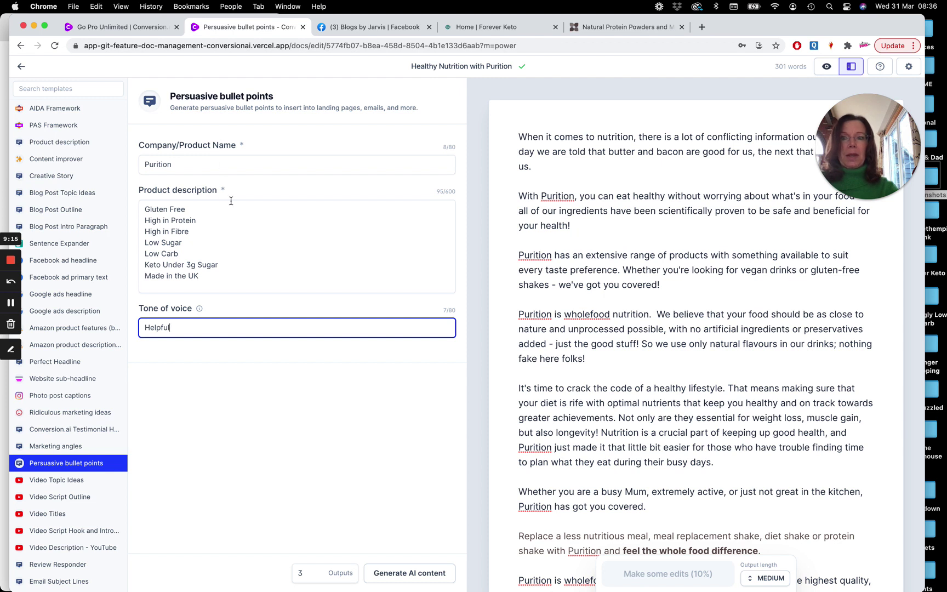
Generate Purition bullet points and review the three outputs on diet, gluten-free, protein and keto benefits.
click(403, 575)
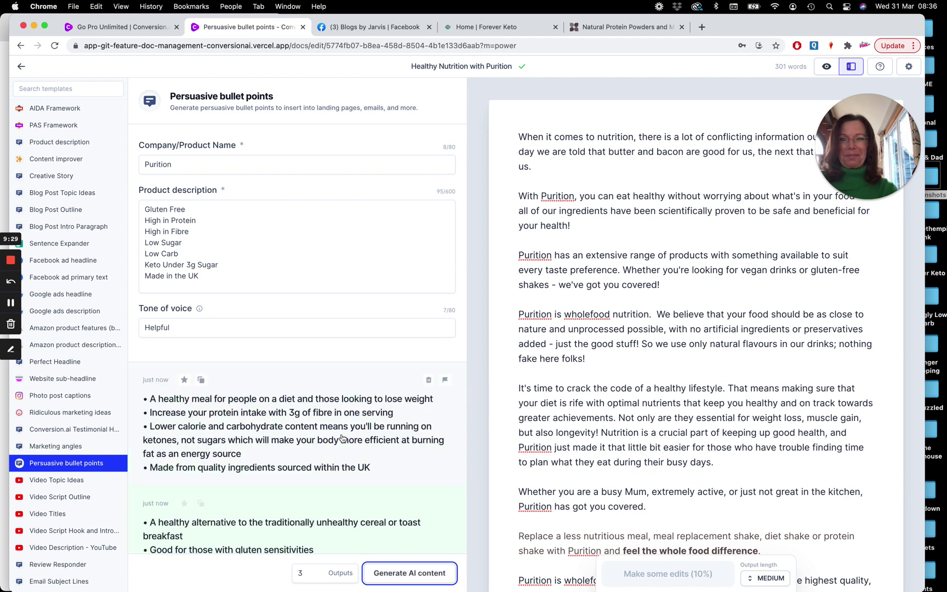
scroll(316, 455, down, 2)
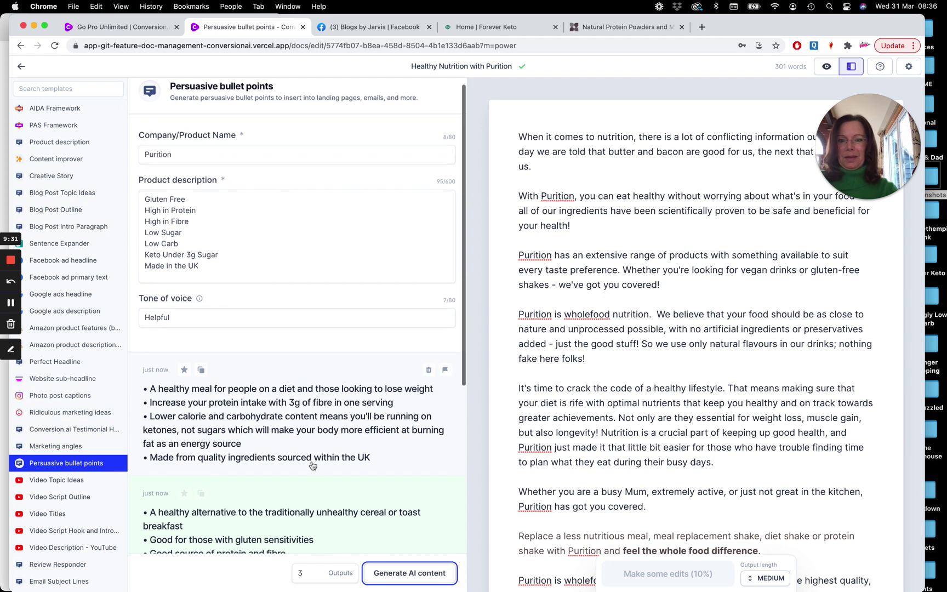
scroll(312, 465, down, 3)
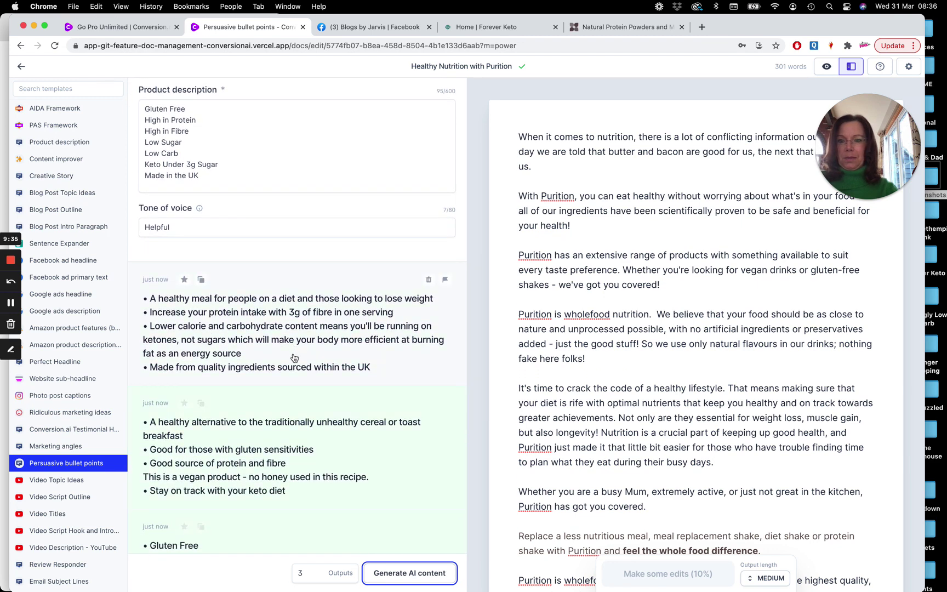
scroll(294, 357, down, 4)
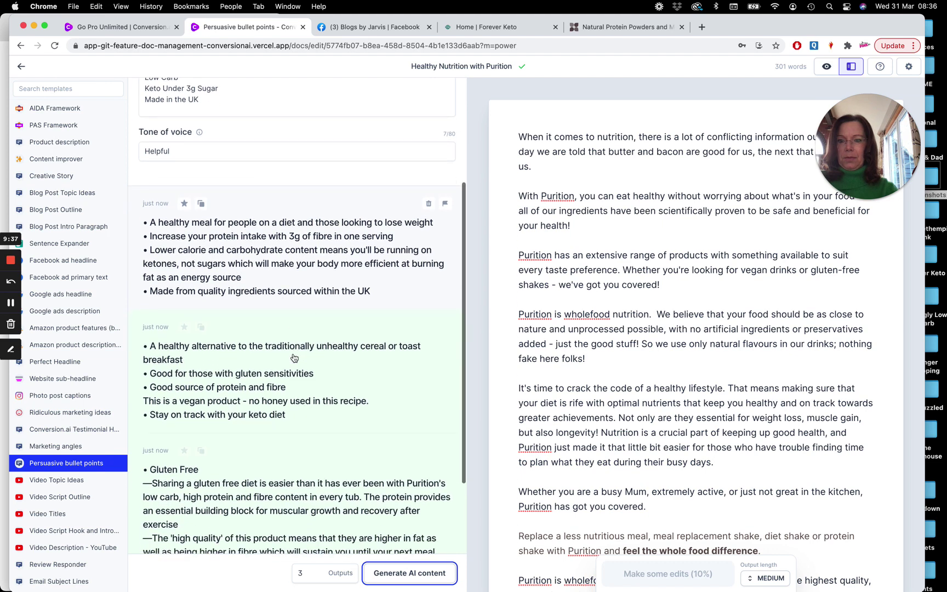
scroll(294, 358, down, 3)
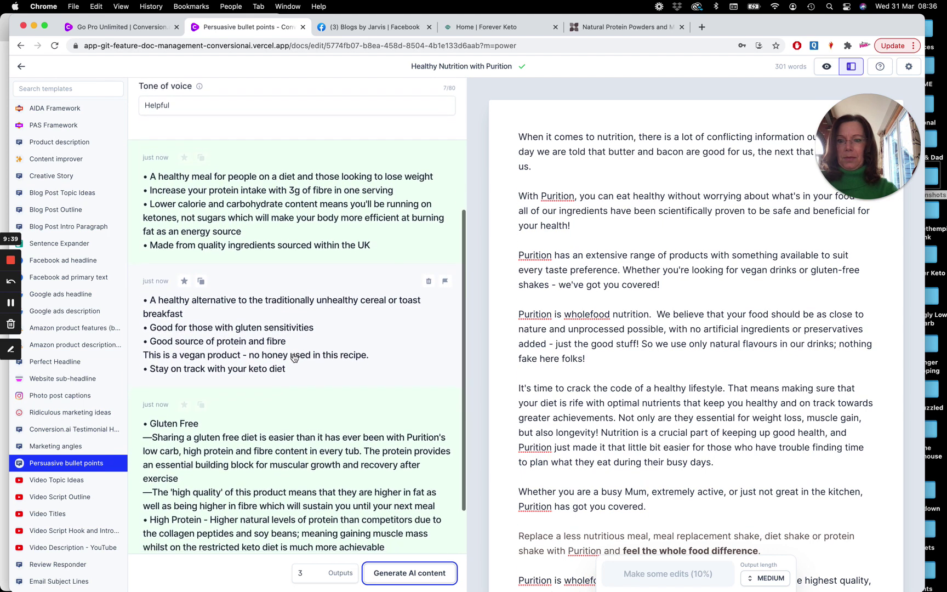
scroll(294, 358, down, 4)
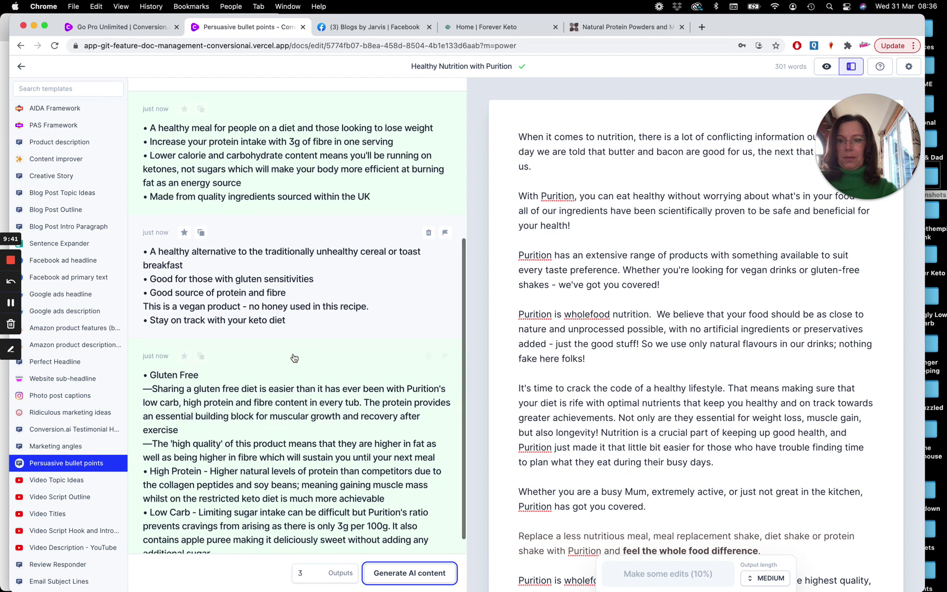
scroll(294, 358, down, 2)
scroll(295, 358, down, 1)
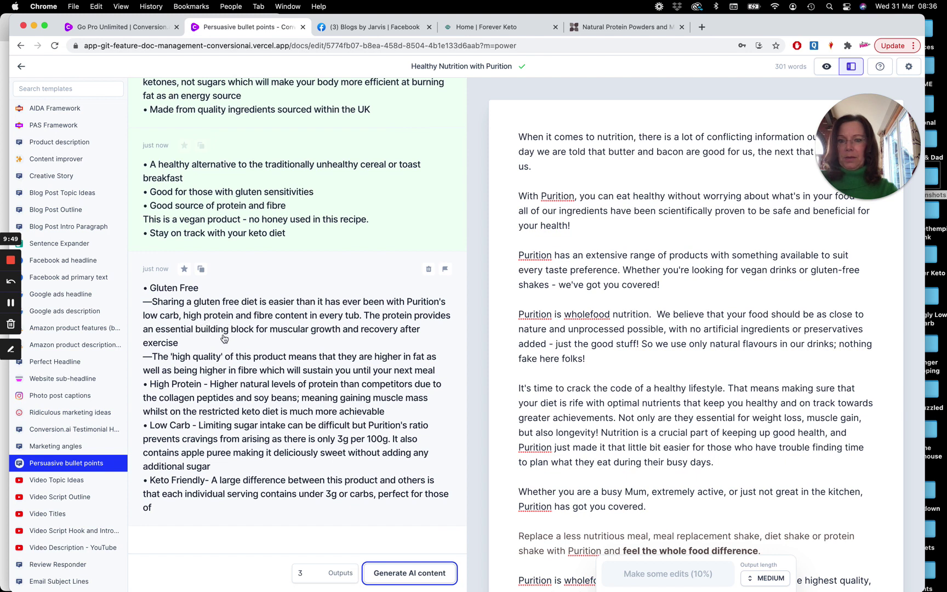
scroll(212, 417, up, 8)
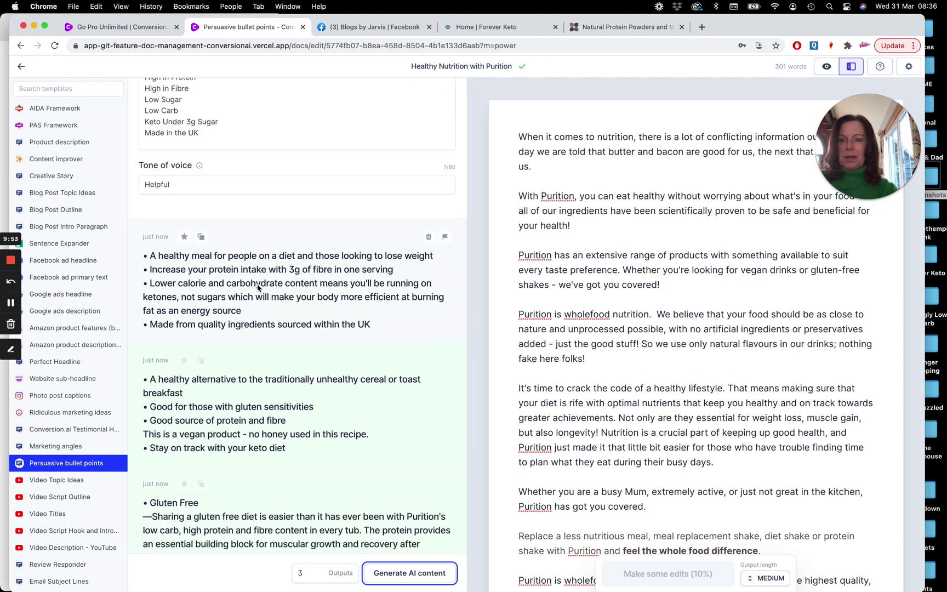
Copy the first output's four bullet points.
click(257, 289)
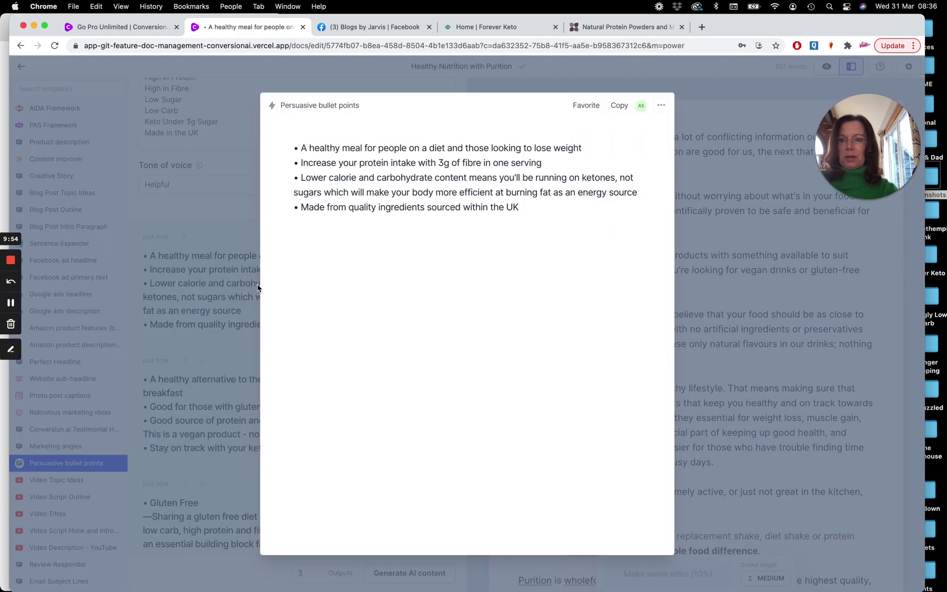
click(619, 106)
click(721, 240)
Paste the bullet points on a new line after the draft's final paragraph.
scroll(685, 313, down, 8)
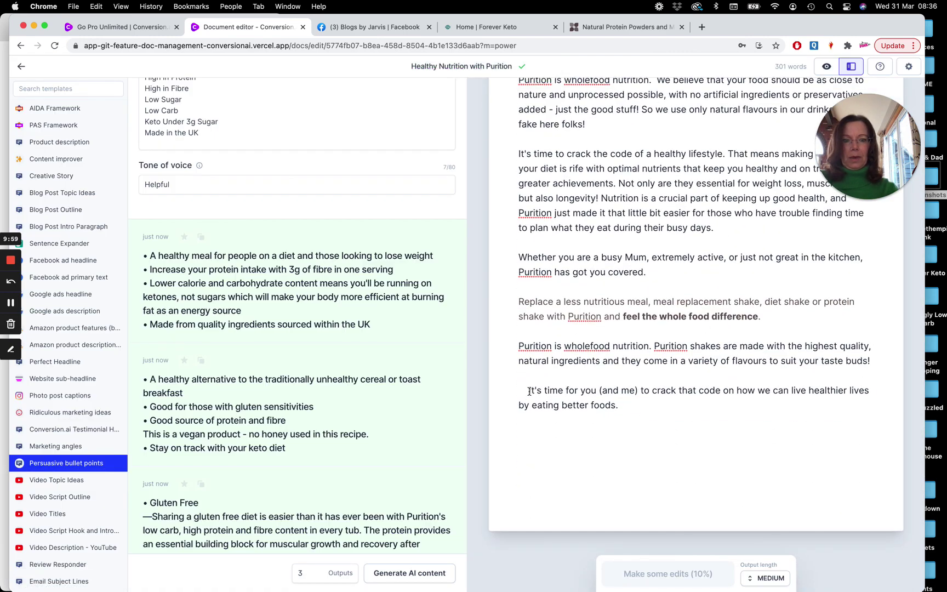
key(BackSpace)
key(BackSpace)
key(BackSpace)
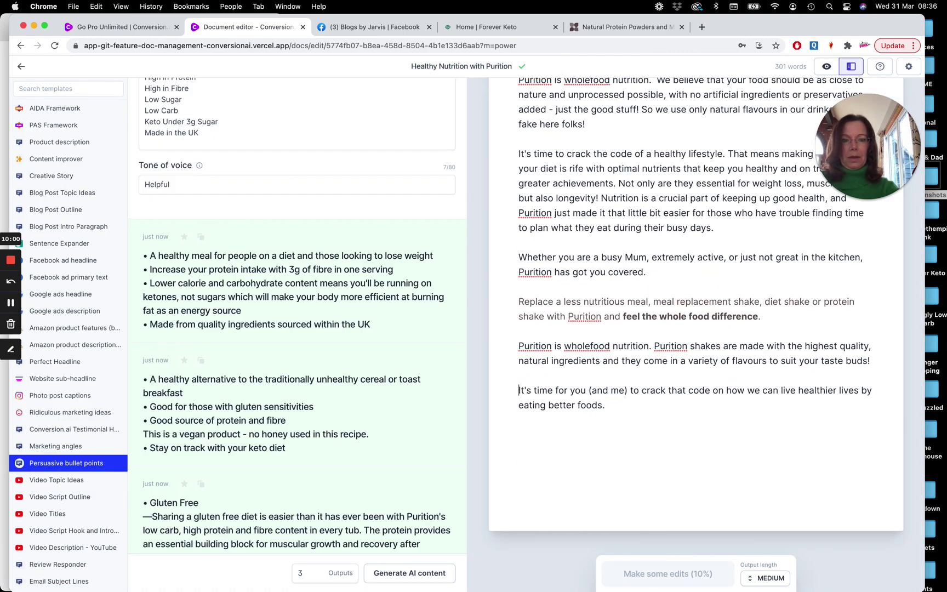
click(615, 404)
key(Return)
key(super+v)
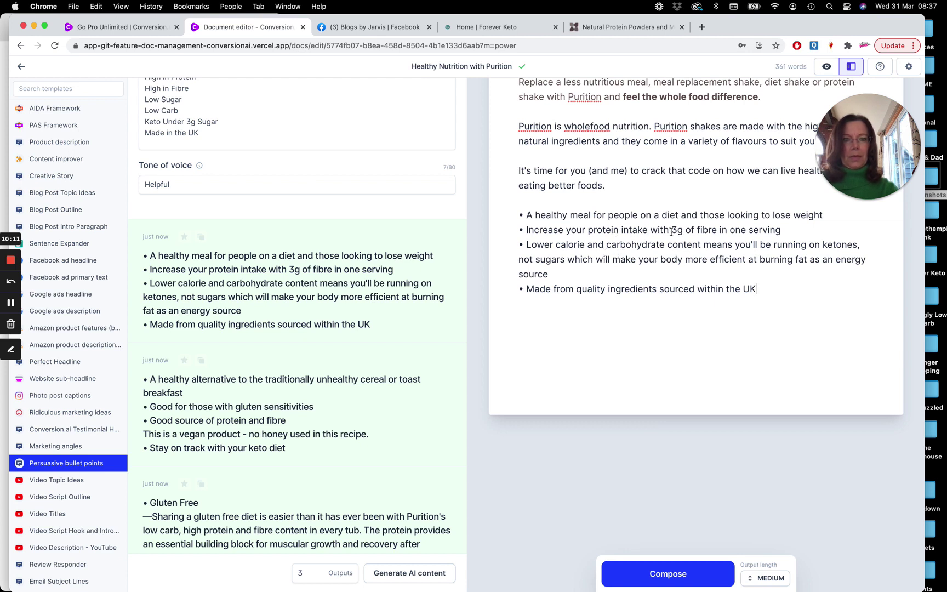
drag(672, 230, 715, 231)
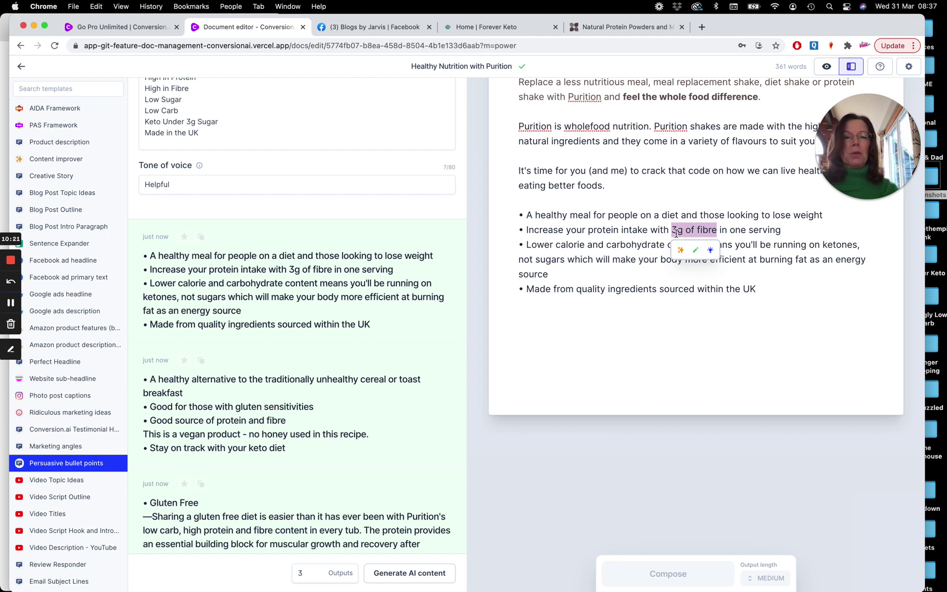
Add blank lines after the last bullet, 'Made from quality ingredients sourced within the UK'.
click(628, 309)
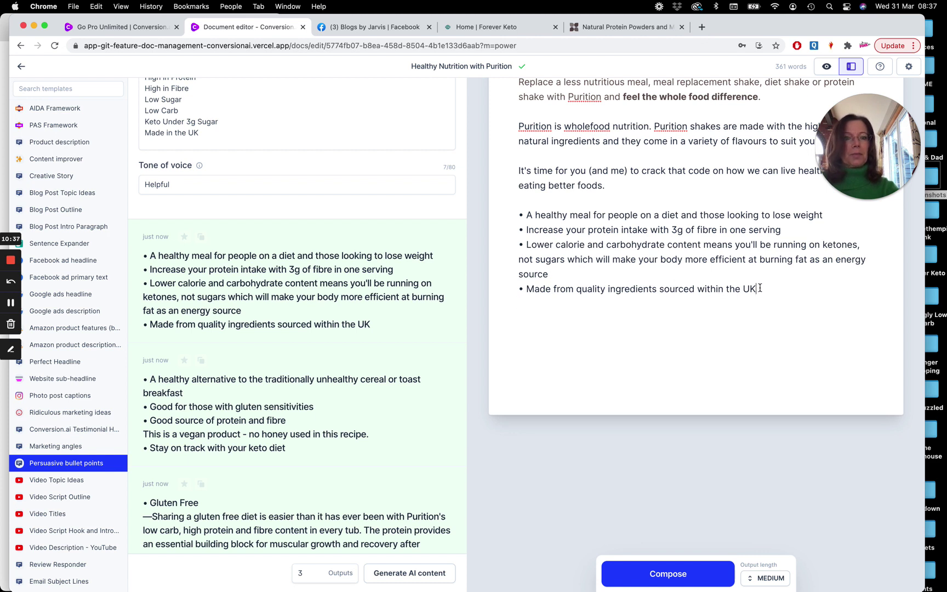
key(Return)
key(Return)
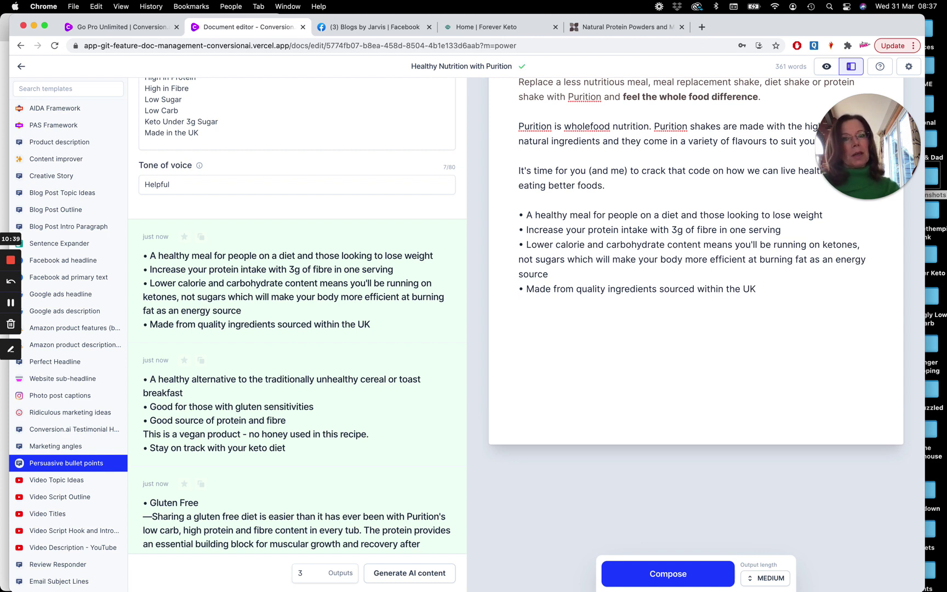
scroll(662, 163, up, 8)
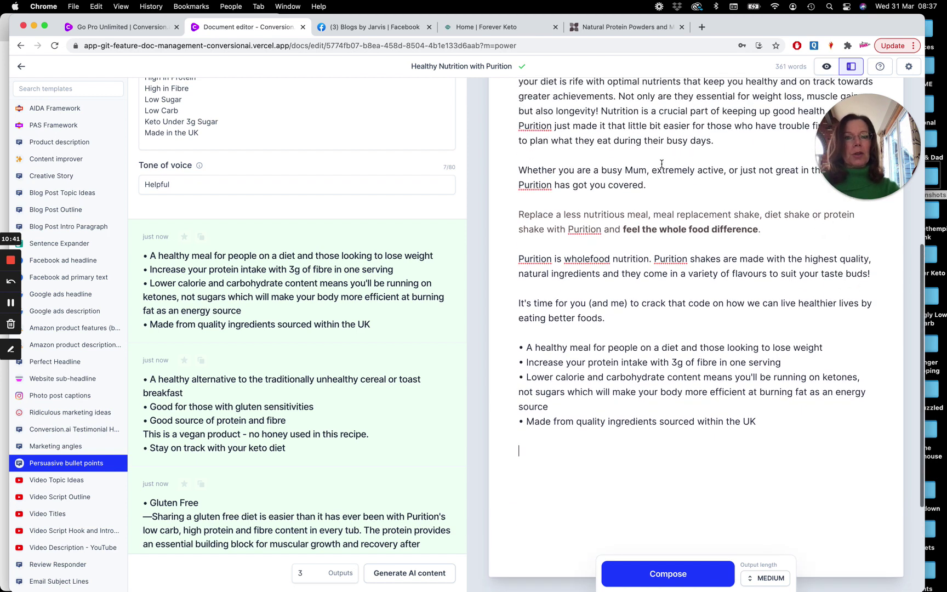
scroll(662, 164, down, 5)
scroll(661, 164, down, 5)
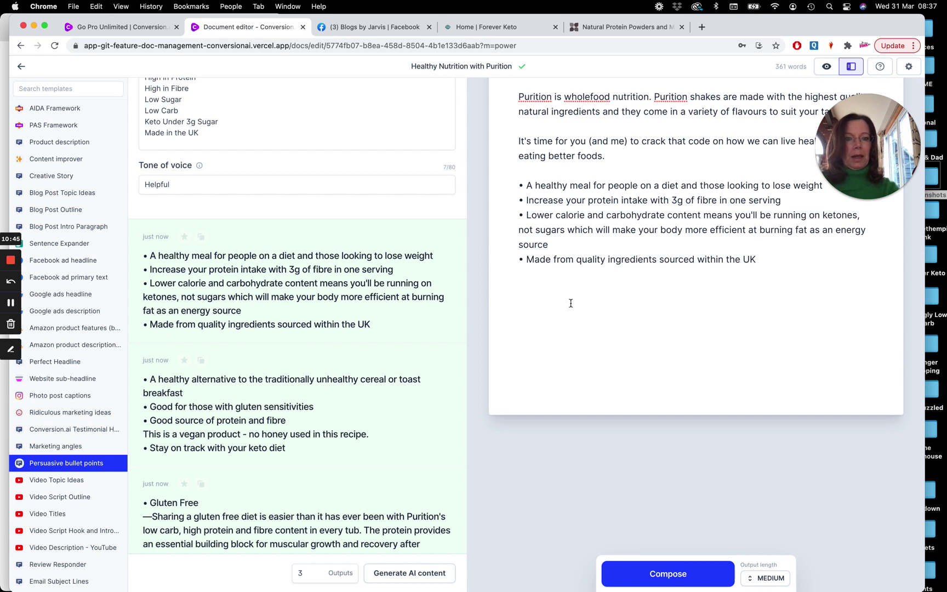
click(693, 577)
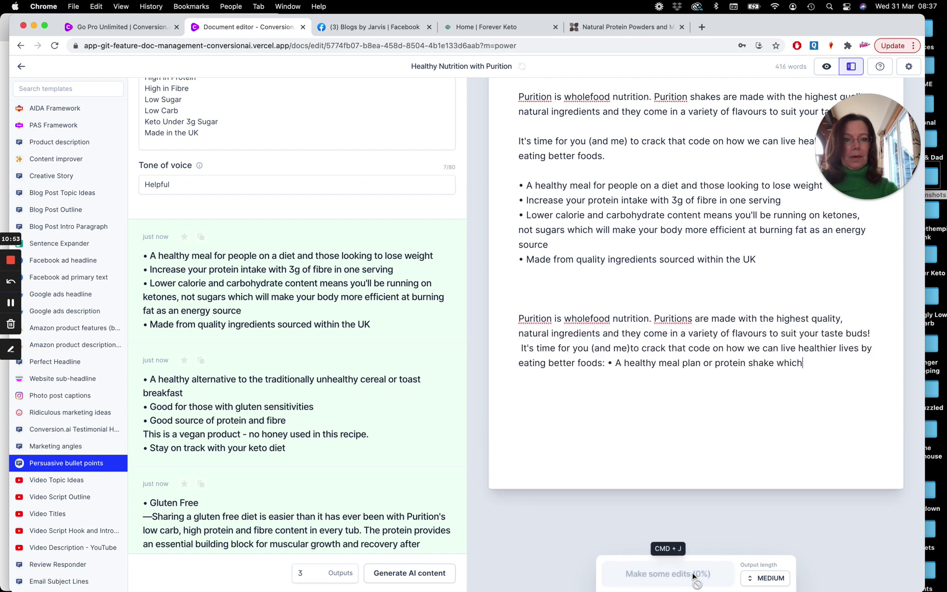
drag(804, 364, 518, 313)
key(BackSpace)
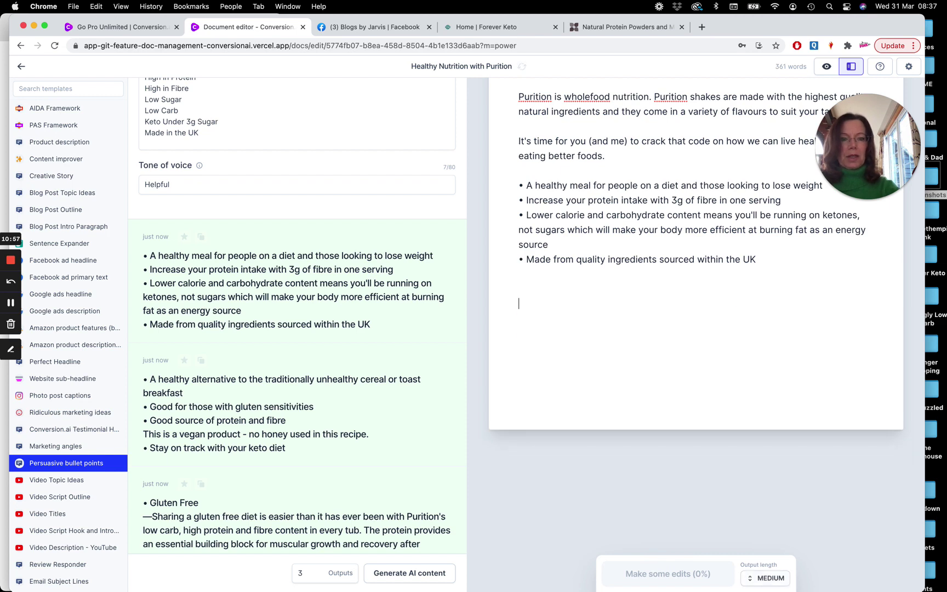
Copy the Purition 'Made from premium British…' whole food ingredients paragraph.
click(596, 26)
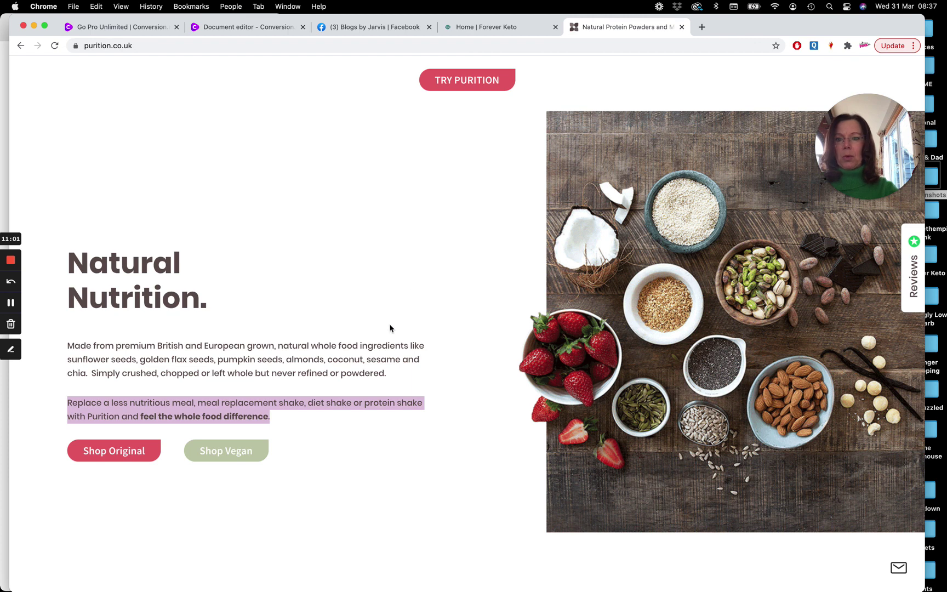
scroll(390, 327, down, 2)
drag(386, 331, 64, 304)
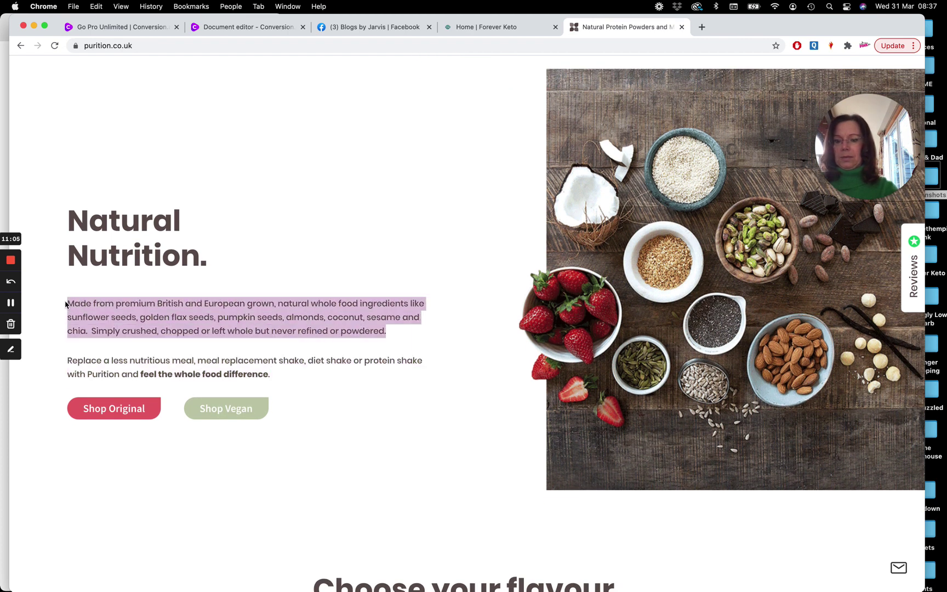
Paste the ingredients paragraph below the bullets and add an AI-composed 'Purition is the perfect meal replacement…' paragraph.
click(261, 30)
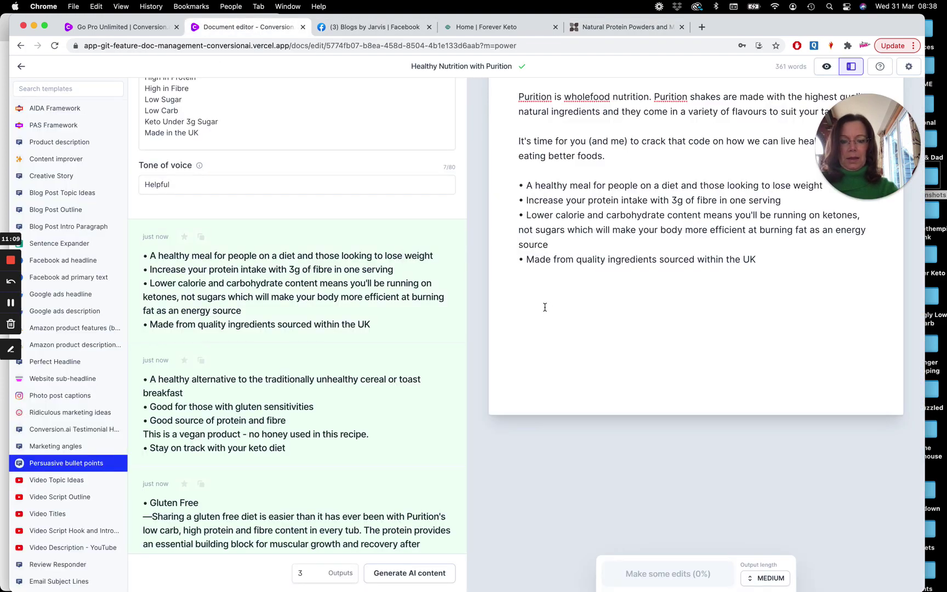
click(544, 307)
key(super+v)
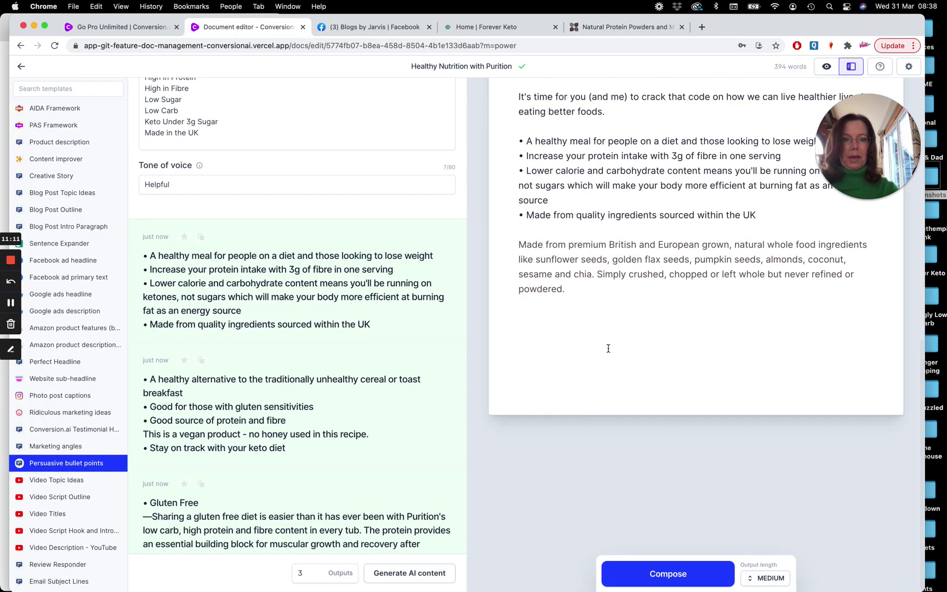
click(637, 571)
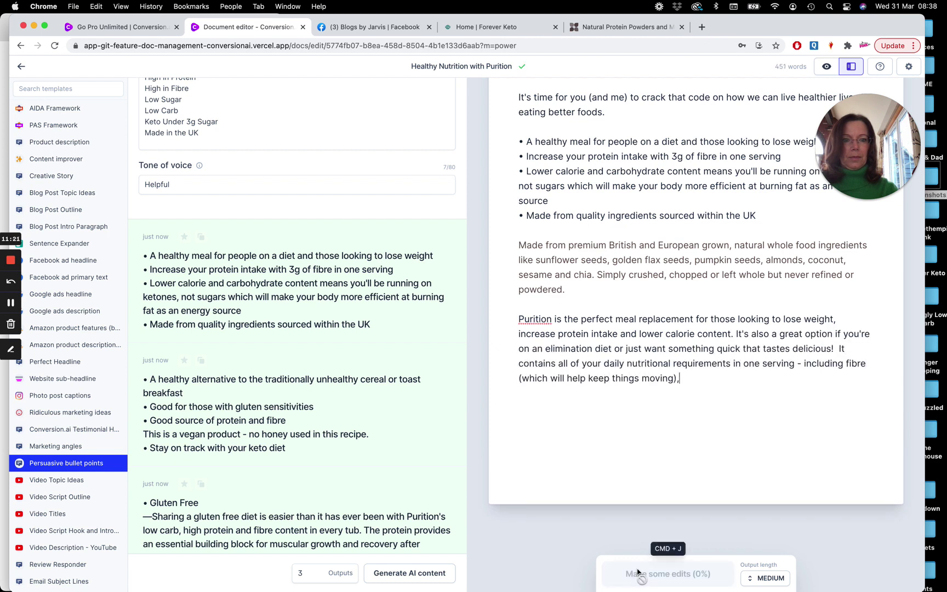
key(BackSpace)
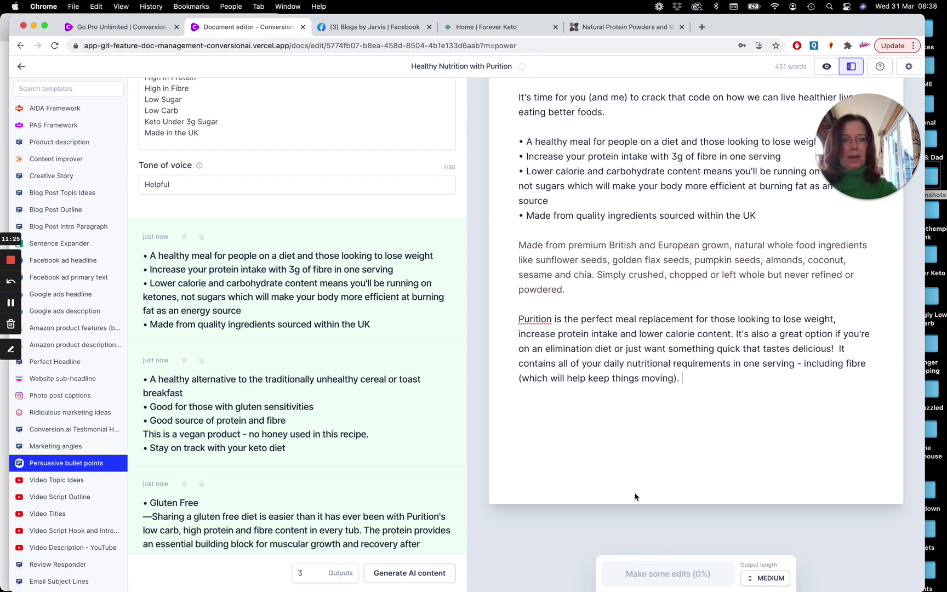
Copy Purition's mission sentence about helping millions transform their diet with natural wholefoods.
click(630, 27)
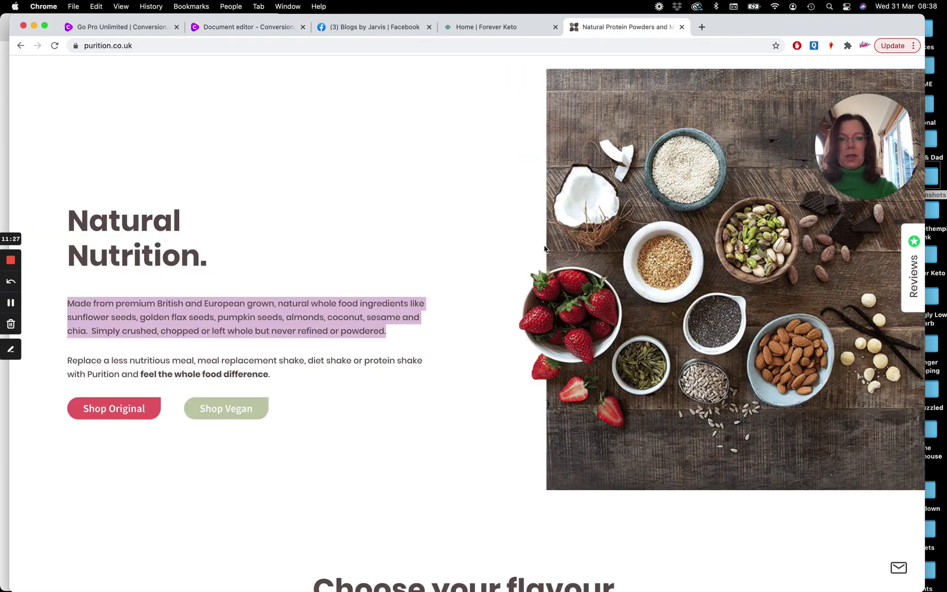
scroll(544, 249, down, 10)
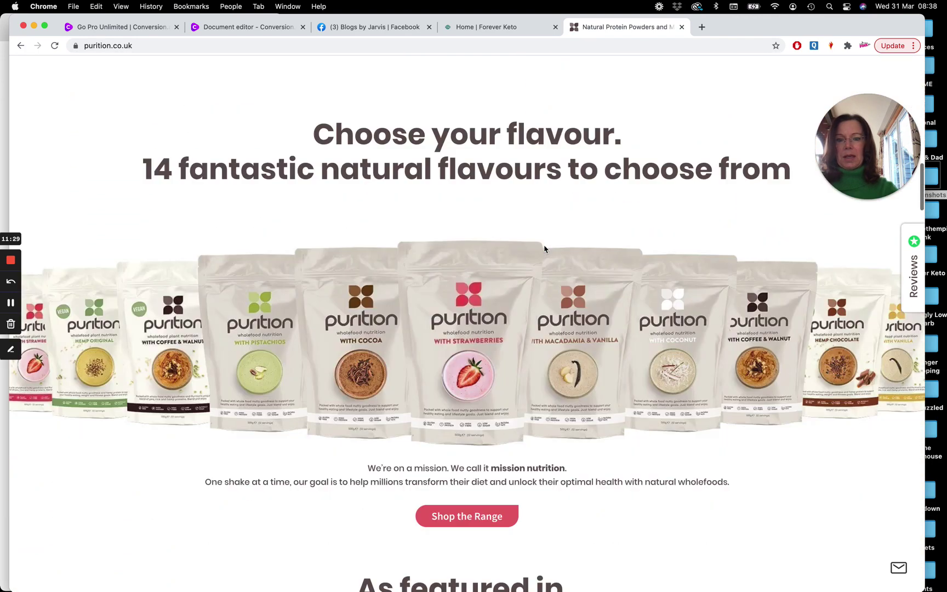
scroll(544, 250, down, 2)
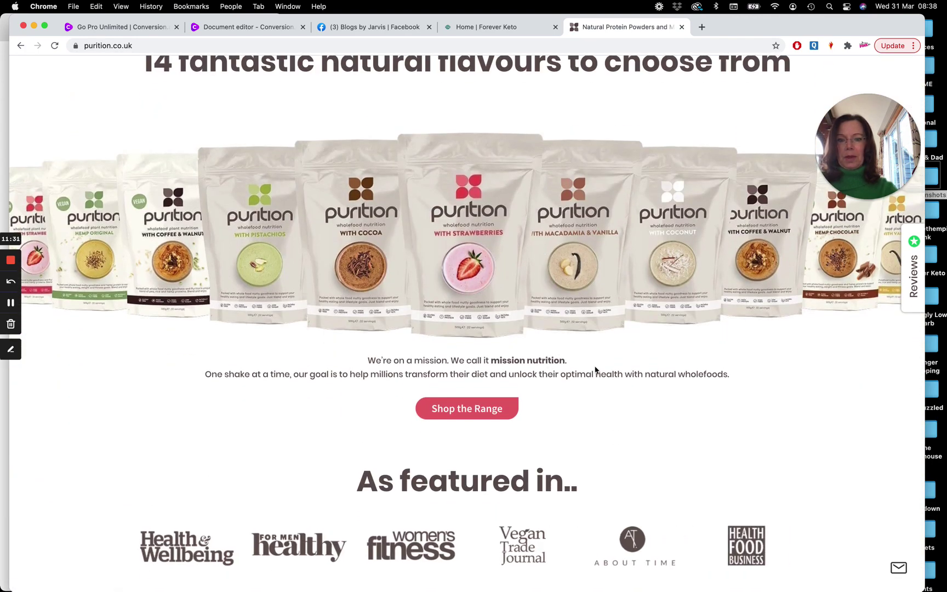
drag(734, 376, 209, 377)
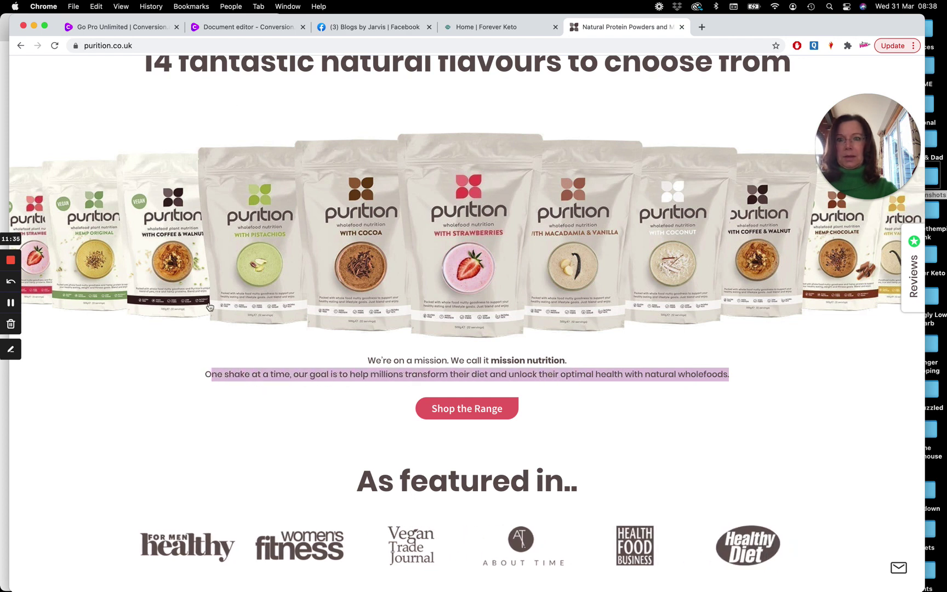
Paste the mission sentence on a new line at the post's end and restore its first letter 'O'.
click(261, 27)
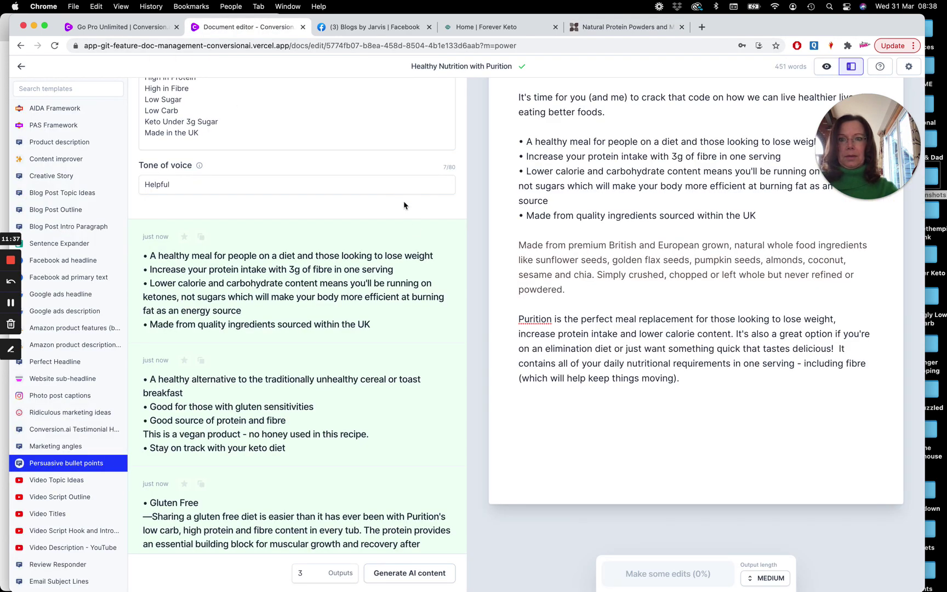
key(Return)
key(super+v)
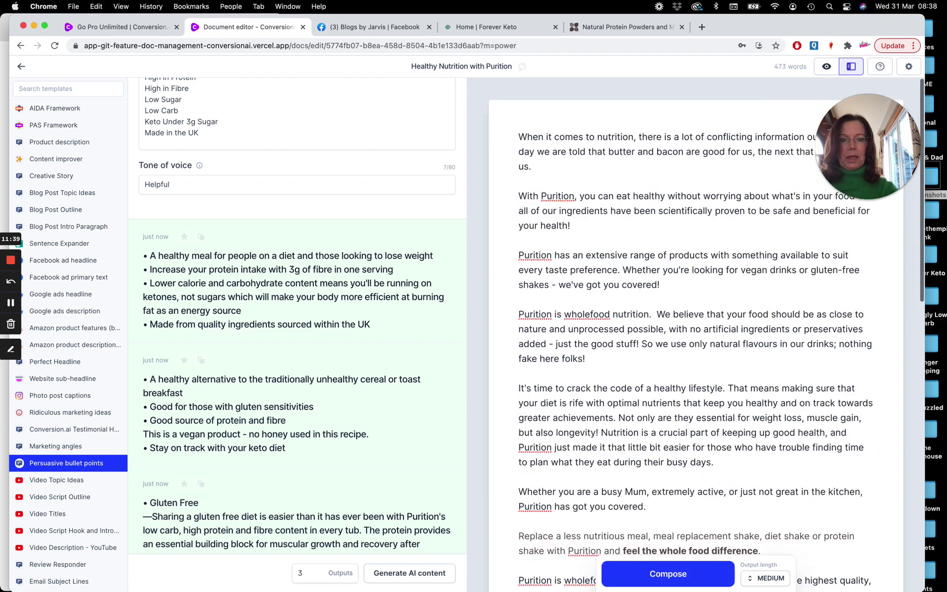
scroll(660, 422, down, 15)
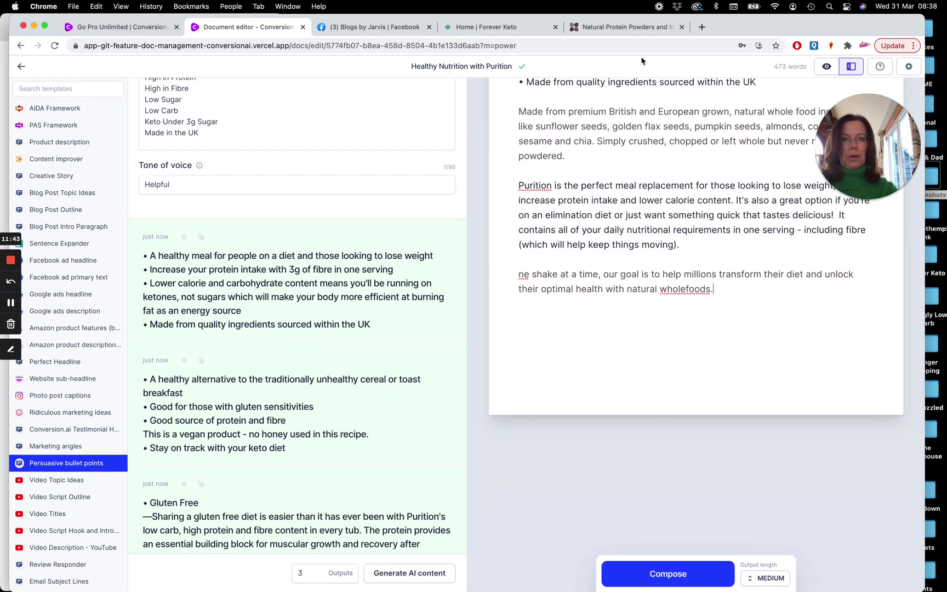
click(520, 273)
text(O)
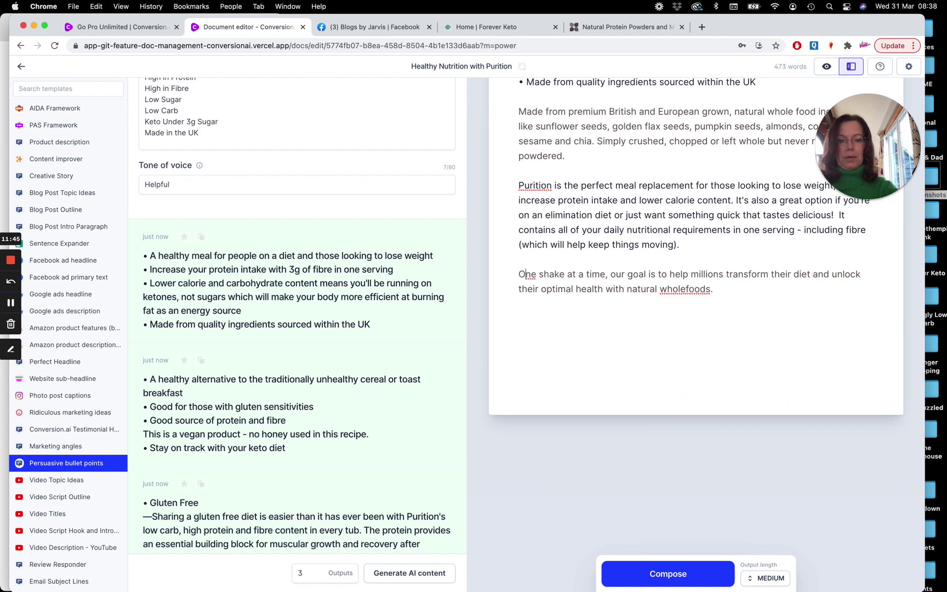
Have the AI reword the mission paragraph and accept the rephrased version.
drag(716, 291, 519, 274)
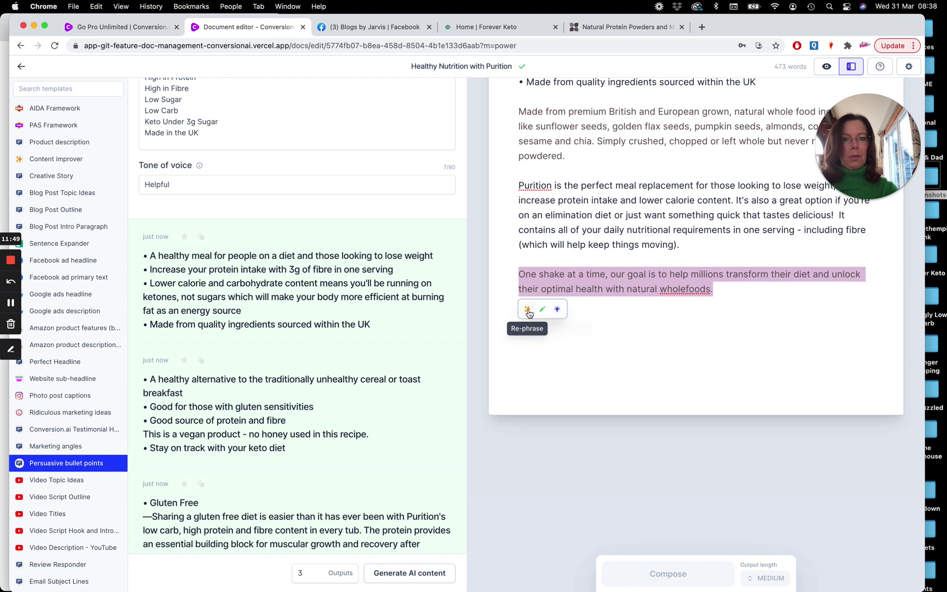
click(529, 311)
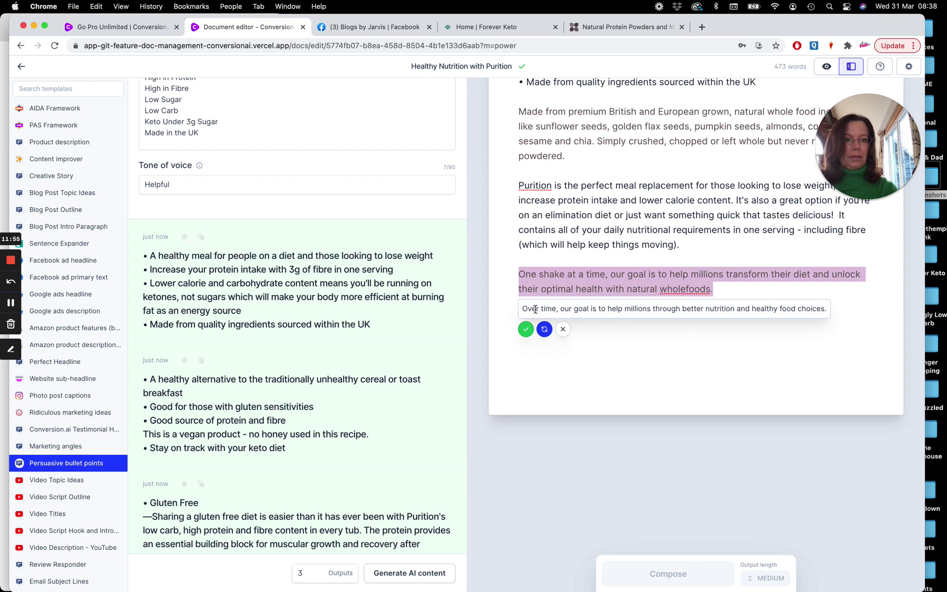
click(527, 328)
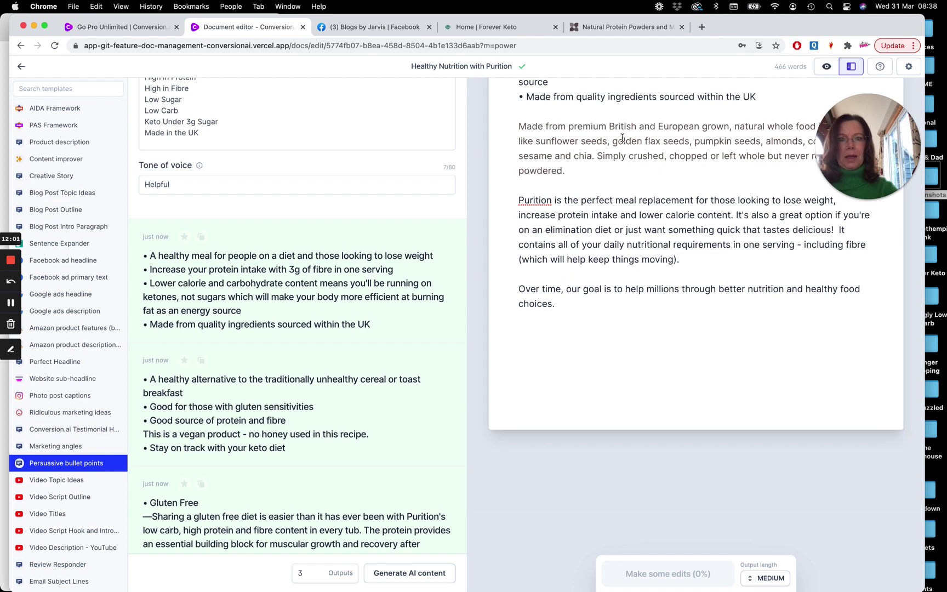
Copy the three Convenient Nutrition paragraphs from the Purition site.
key(super+5)
scroll(481, 334, down, 10)
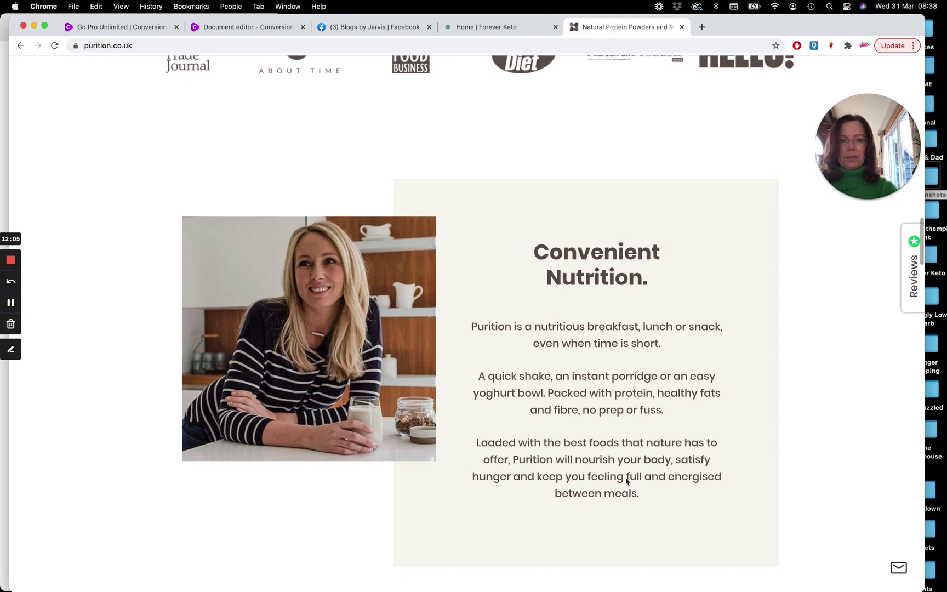
drag(644, 494, 477, 324)
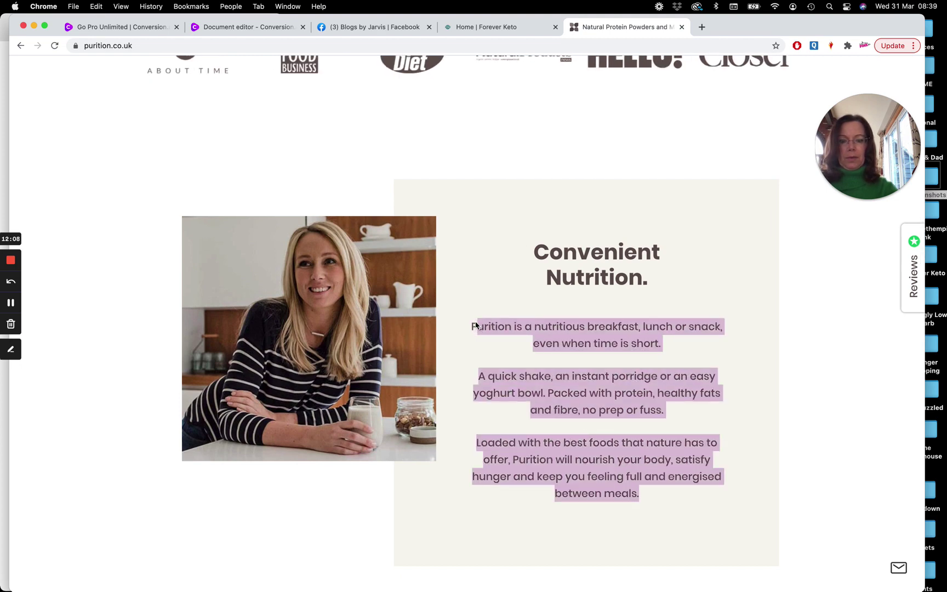
click(249, 28)
Paste the Convenient Nutrition text after the closing line, restore its first letter 'N' and remove the break before healthy fats.
click(554, 318)
key(Return)
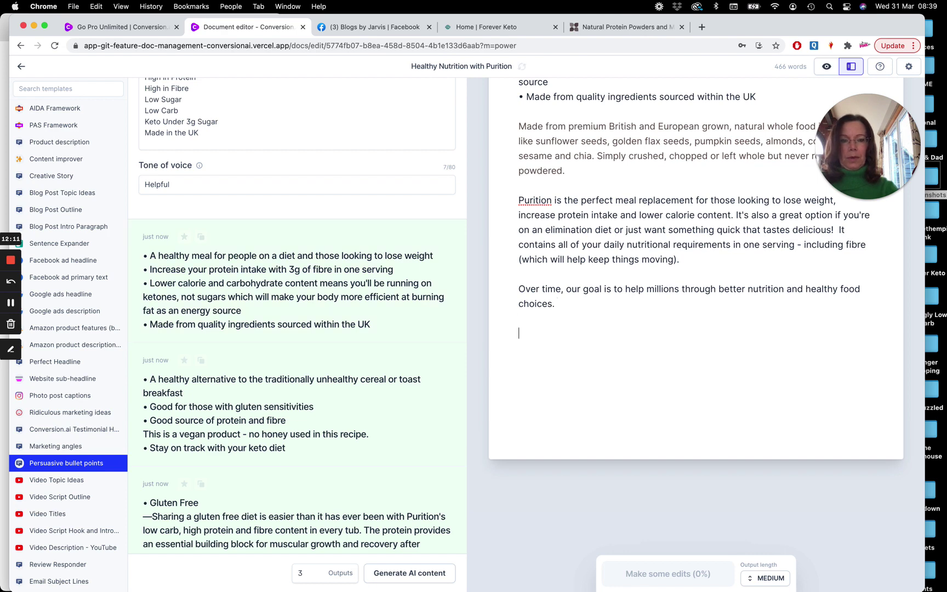
key(super+v)
scroll(600, 322, down, 12)
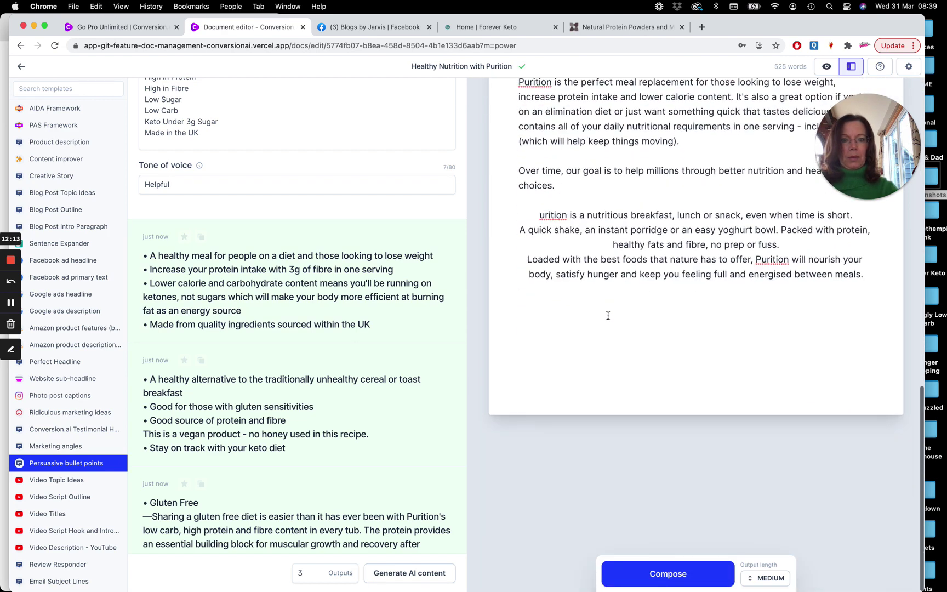
click(540, 214)
text(Nut)
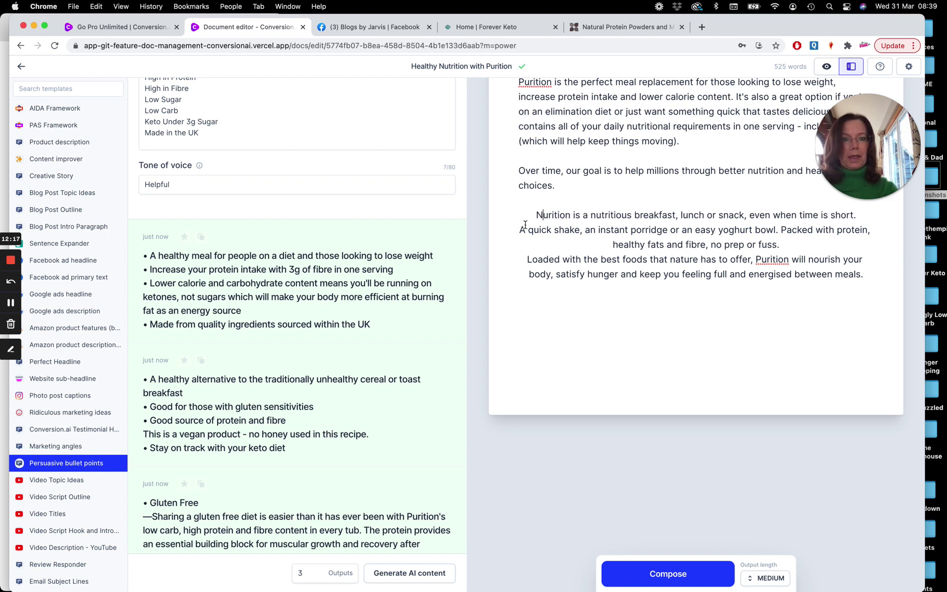
click(612, 244)
key(BackSpace)
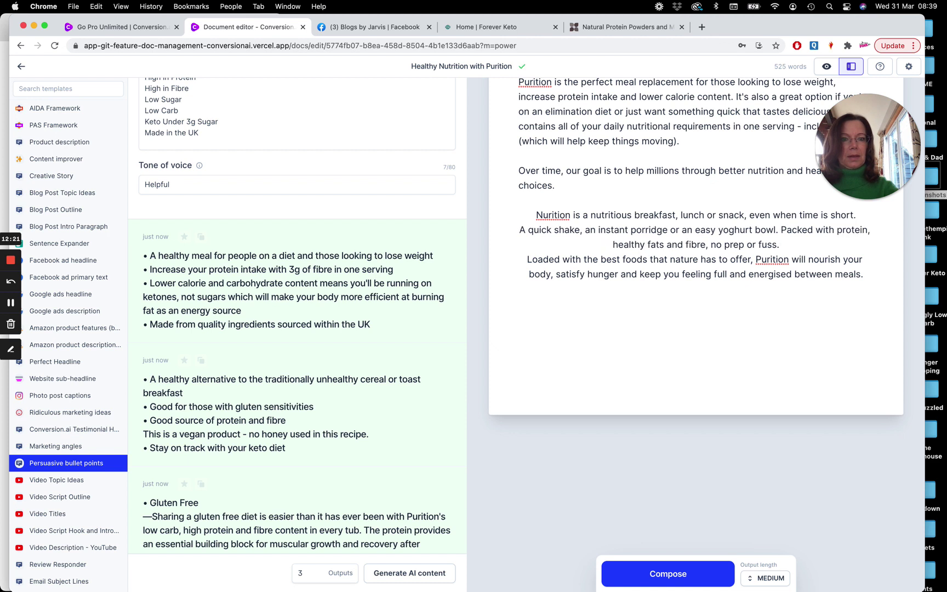
Compose an AI follow-on paragraph, then delete the unwanted 'Purition is wholefood' text.
click(868, 274)
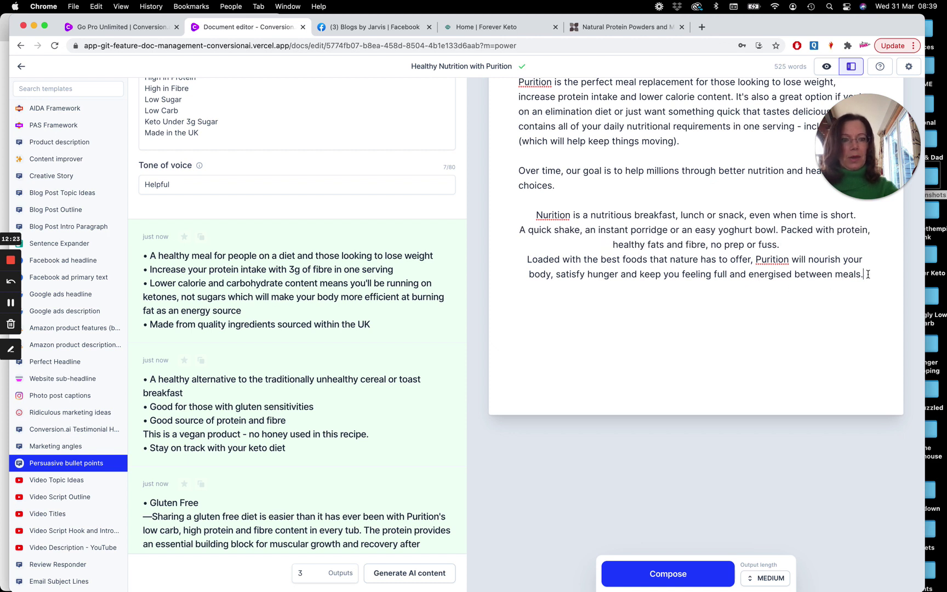
click(707, 571)
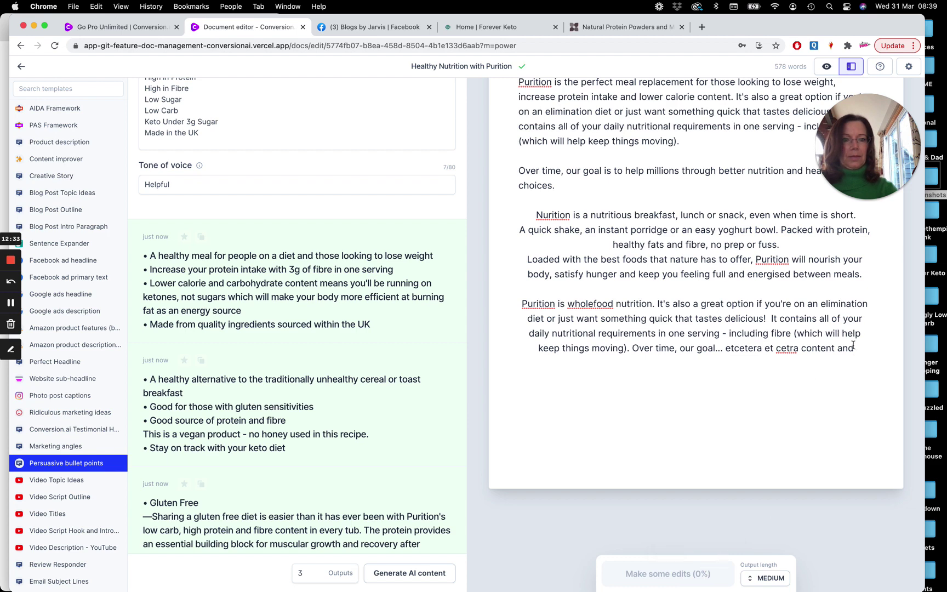
drag(853, 346, 522, 299)
key(BackSpace)
key(BackSpace)
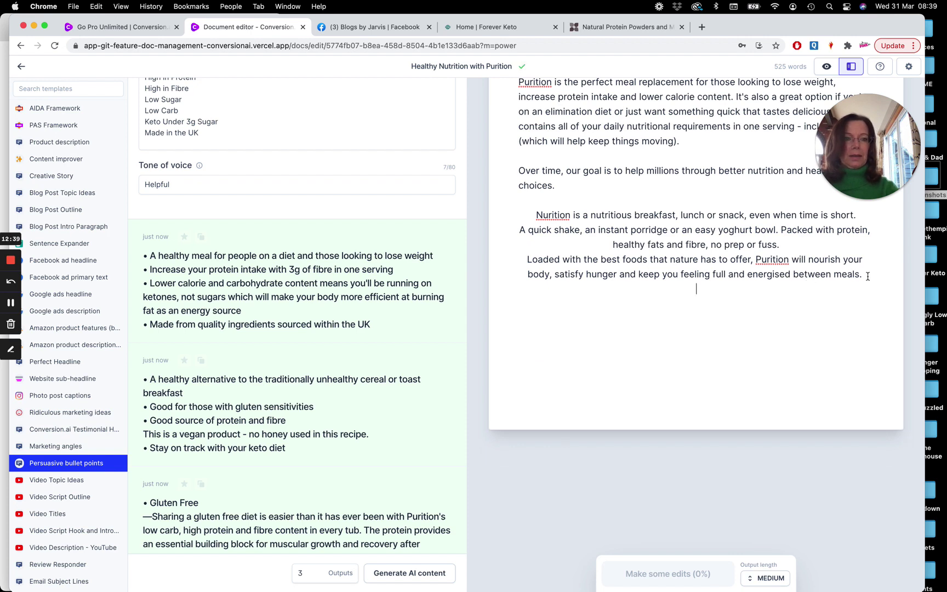
Copy the 'A meal in seconds that keeps you full for hours.' heading and its blending line.
click(625, 27)
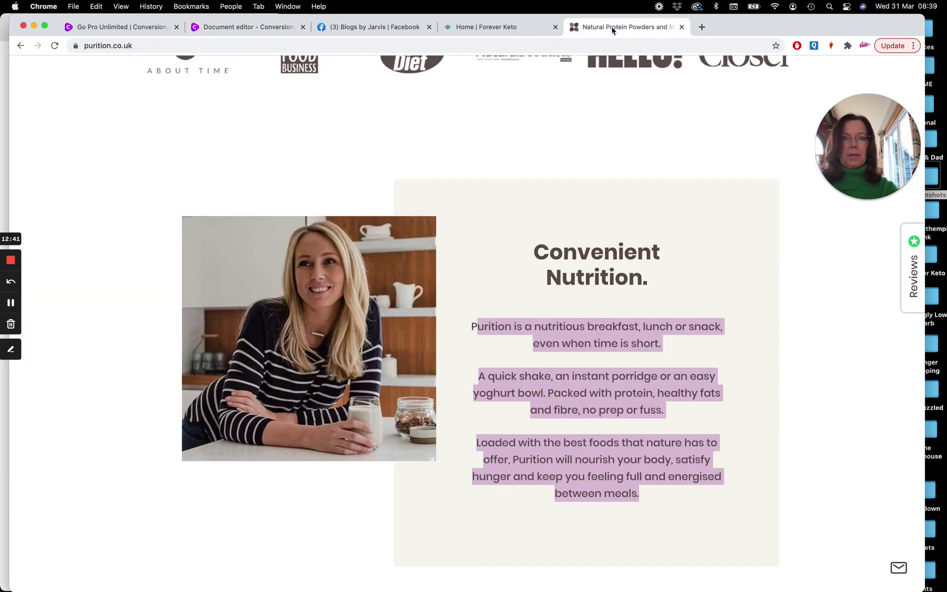
scroll(481, 311, down, 10)
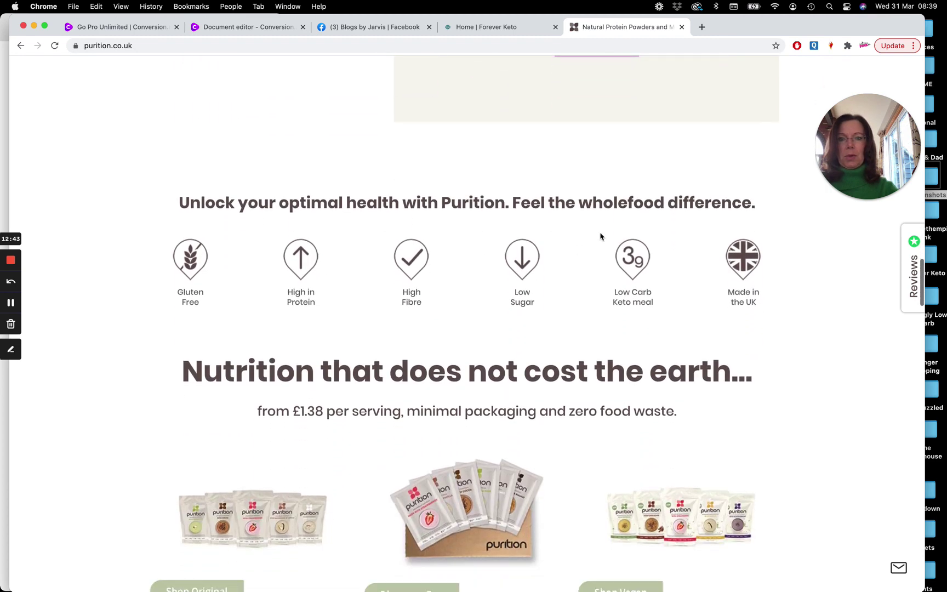
scroll(604, 293, down, 15)
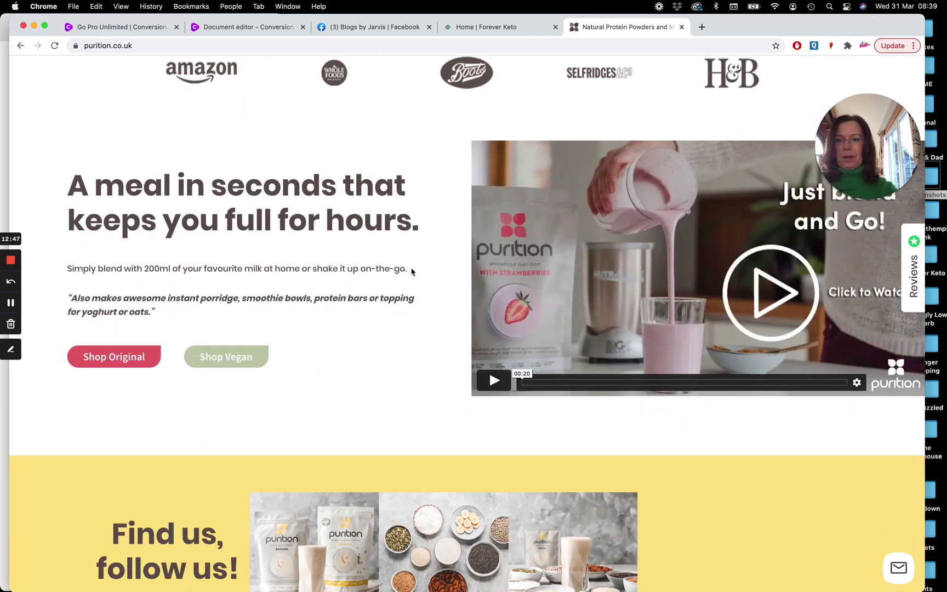
drag(408, 271, 98, 163)
Paste the 'A meal in seconds' heading and blending line at the end of the post.
click(230, 28)
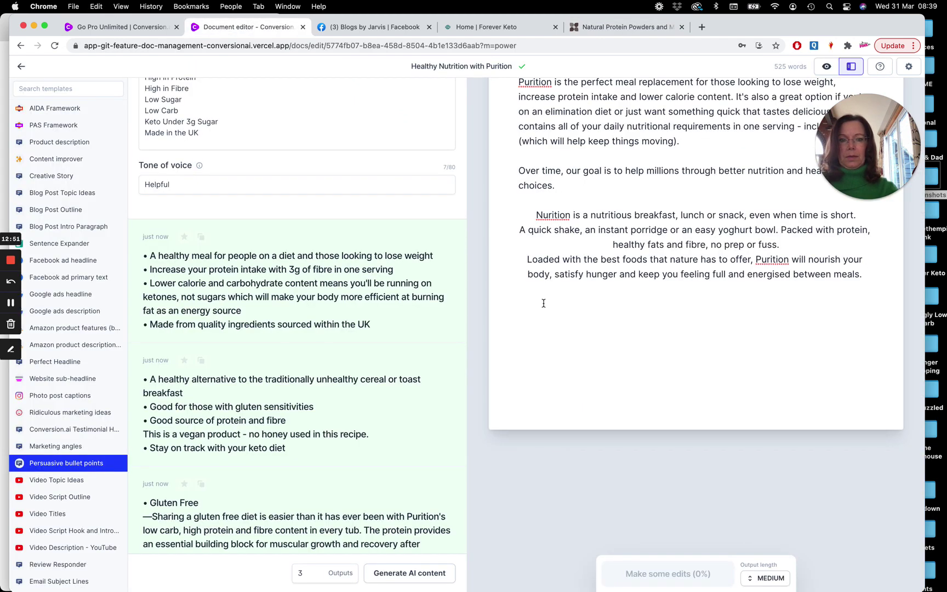
click(819, 305)
key(Return)
key(Return)
key(cmd+v)
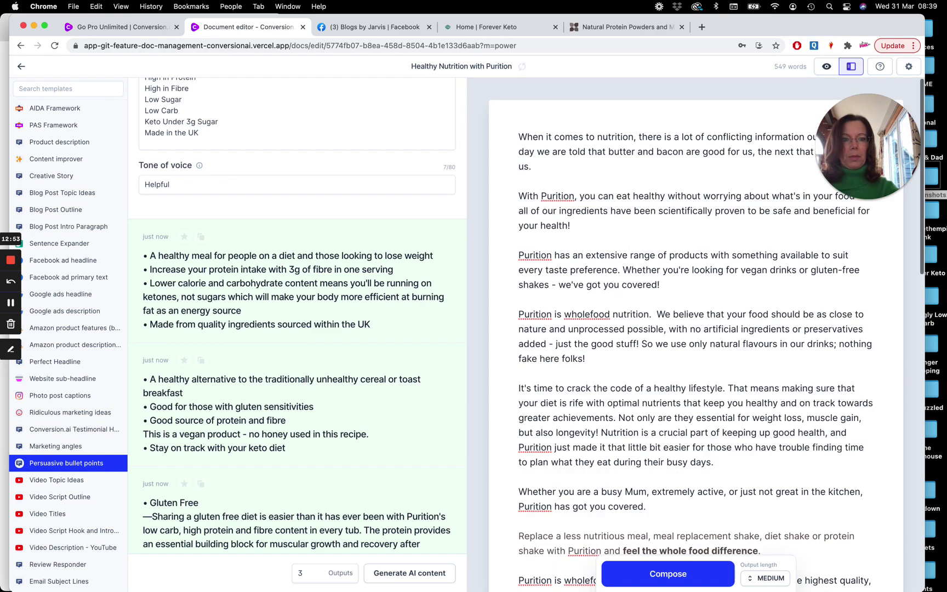
scroll(815, 323, down, 1)
scroll(815, 322, down, 8)
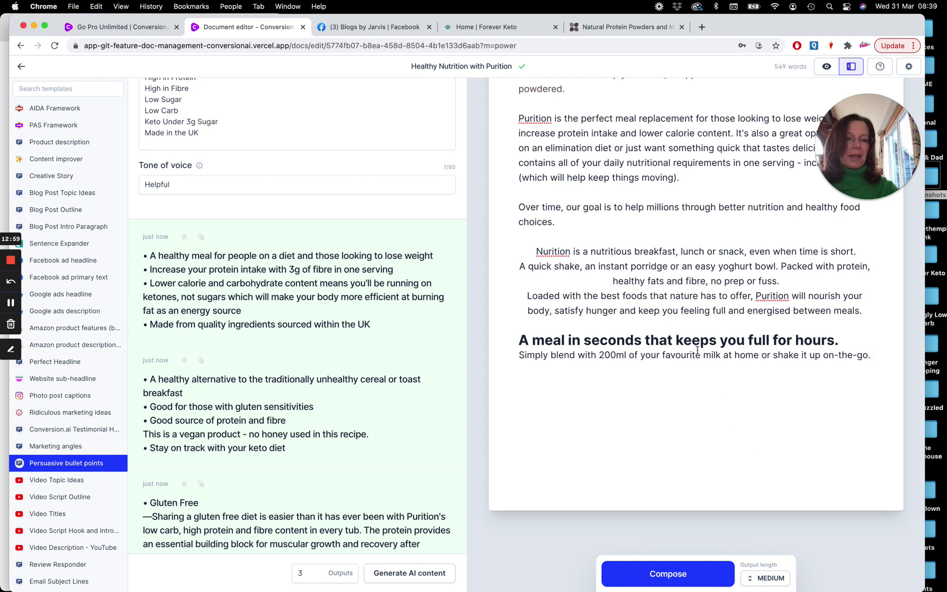
Add an AI-composed wholefood-nutrition paragraph ending with a period, reaching 600 words.
click(648, 576)
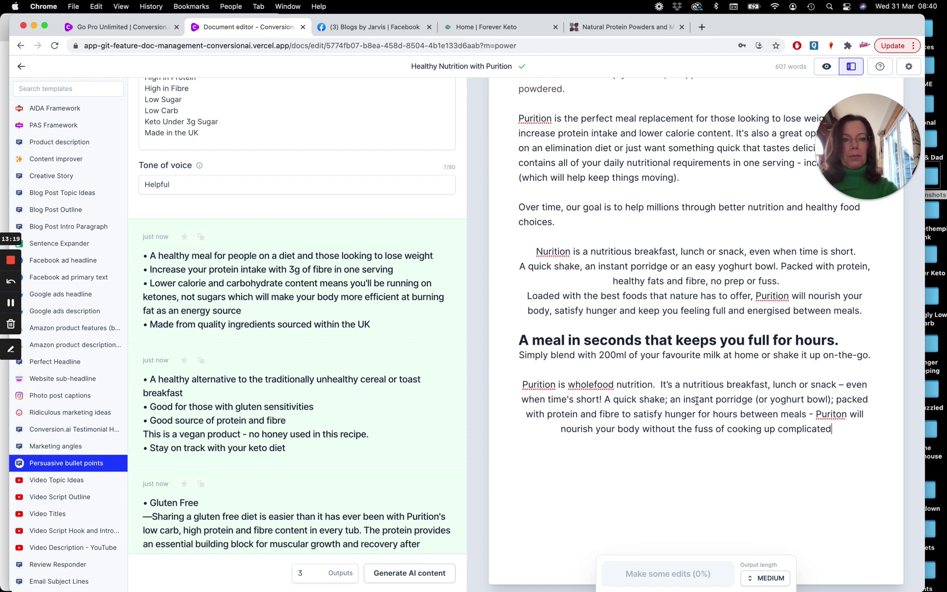
text(.)
scroll(654, 404, up, 10)
scroll(653, 405, up, 3)
scroll(653, 405, down, 7)
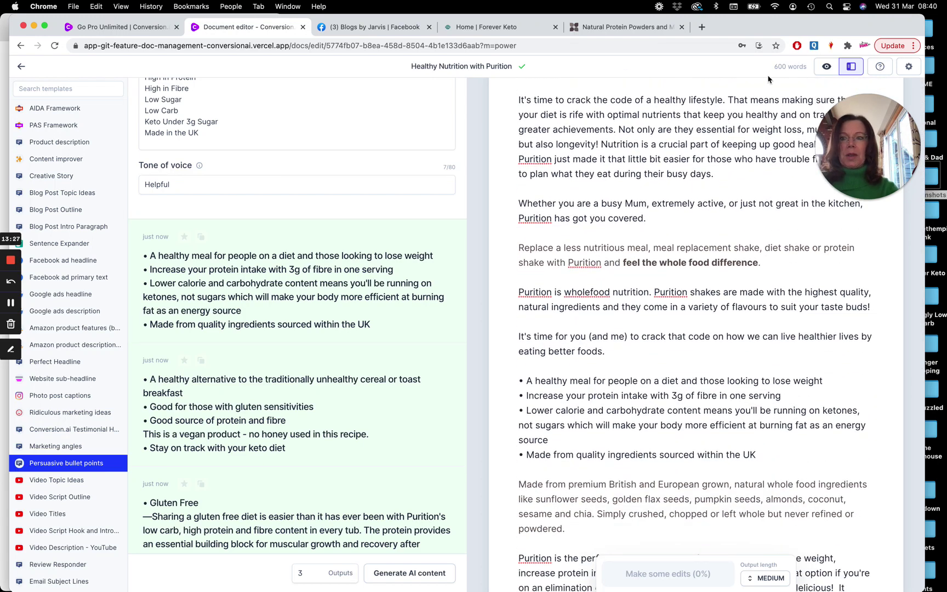
scroll(678, 246, up, 2)
scroll(678, 246, up, 5)
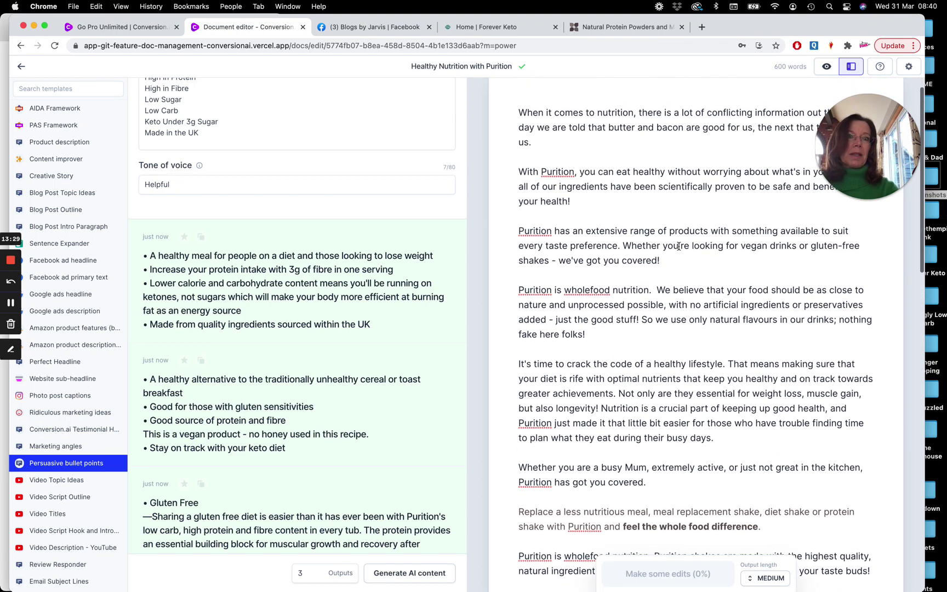
scroll(678, 247, down, 15)
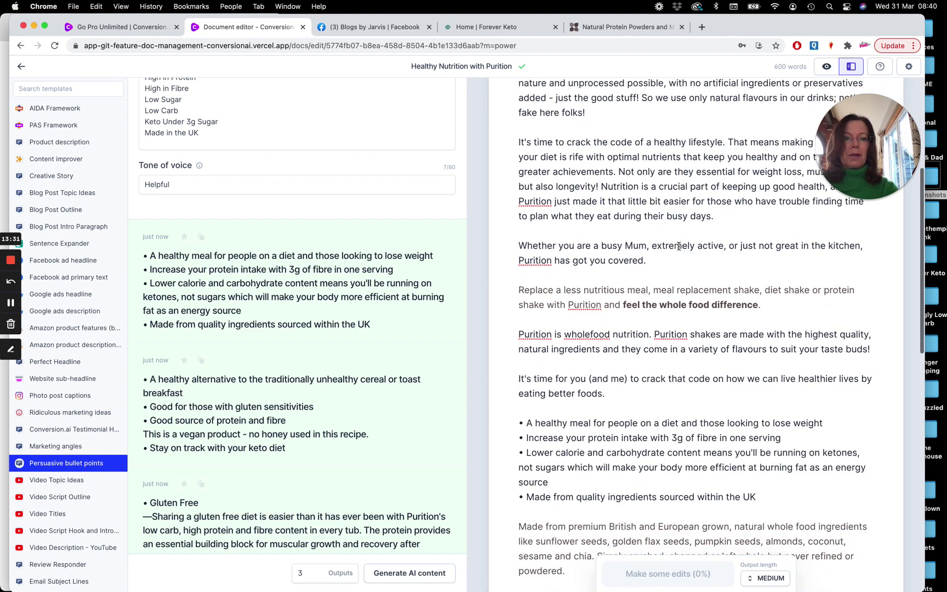
scroll(678, 246, down, 8)
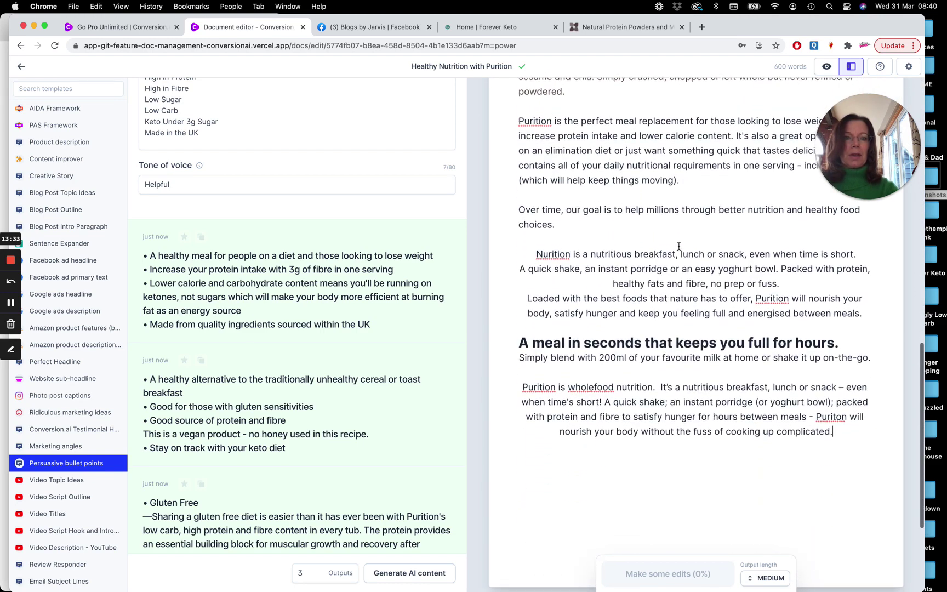
scroll(678, 246, down, 2)
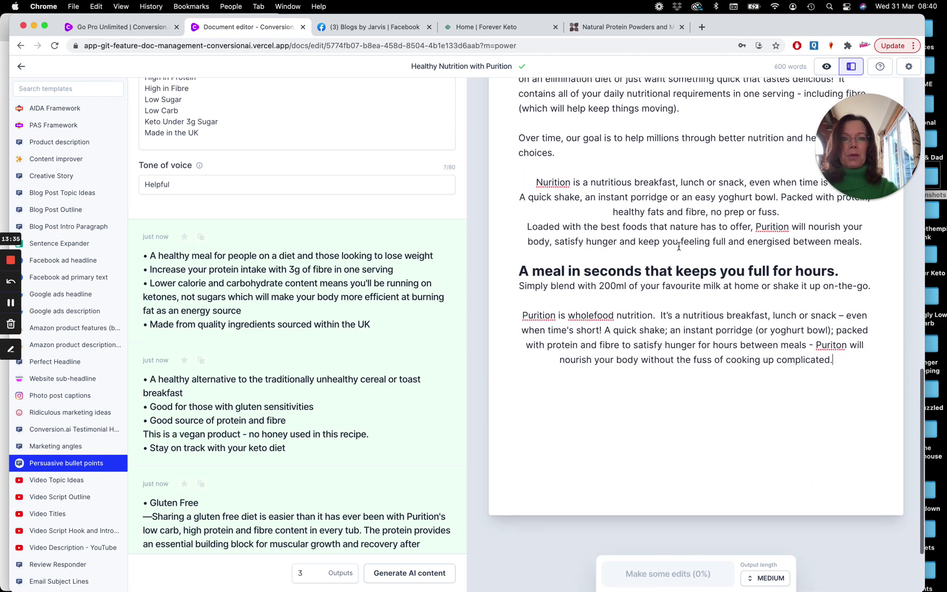
key(Return)
key(Return)
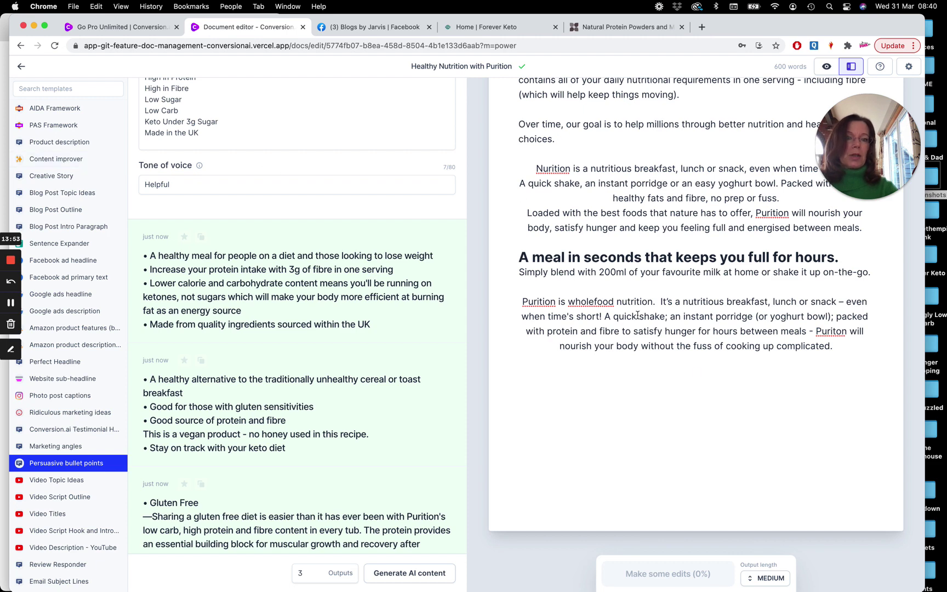
drag(658, 302, 523, 304)
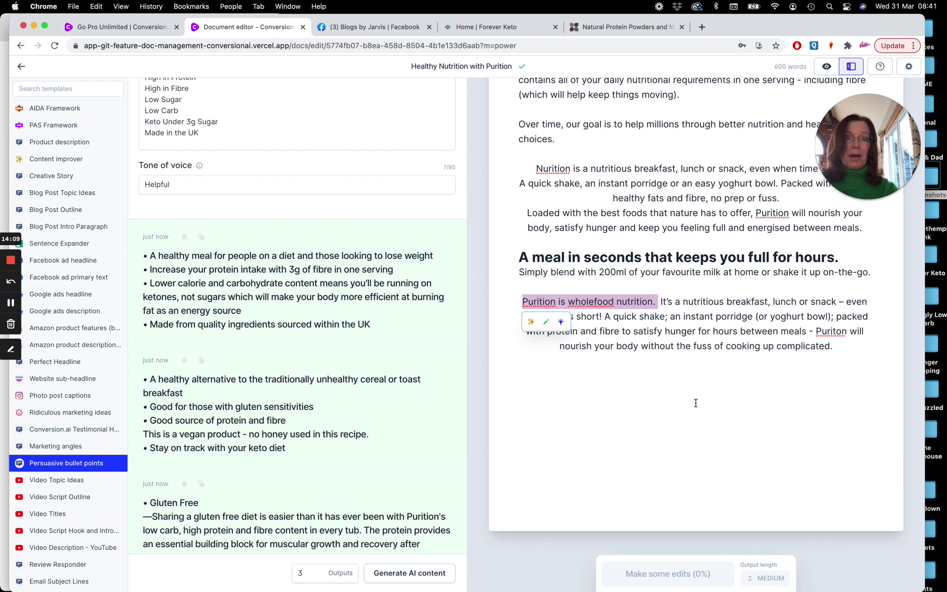
scroll(695, 403, down, 5)
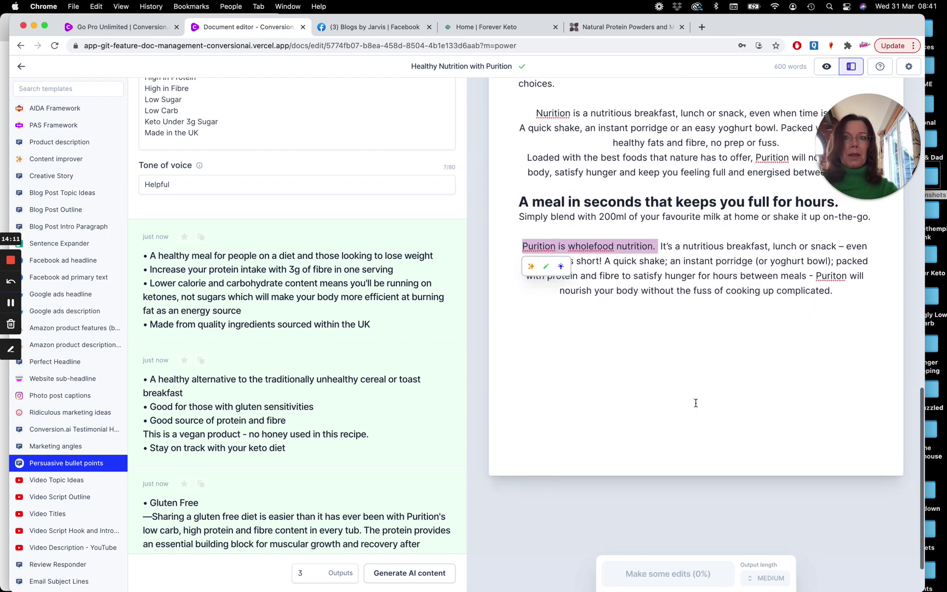
scroll(695, 403, up, 10)
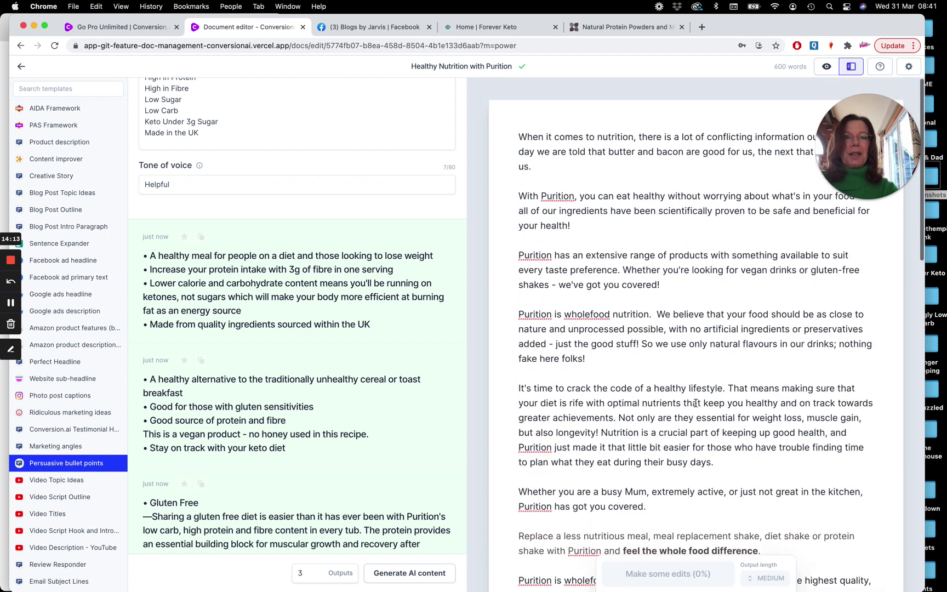